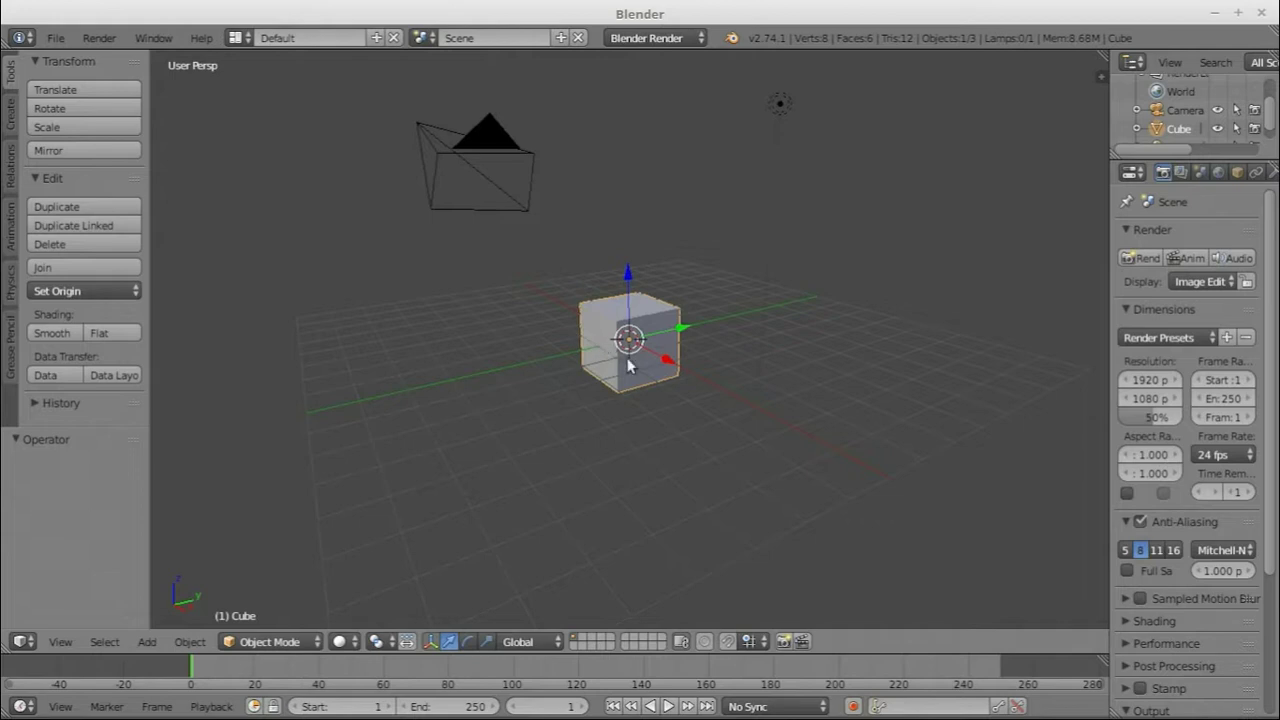
- Show the 3D view's properties sidebar and scale the whole cube mesh by 0.5 in Edit Mode, finishing in Object Mode
key("Tab")
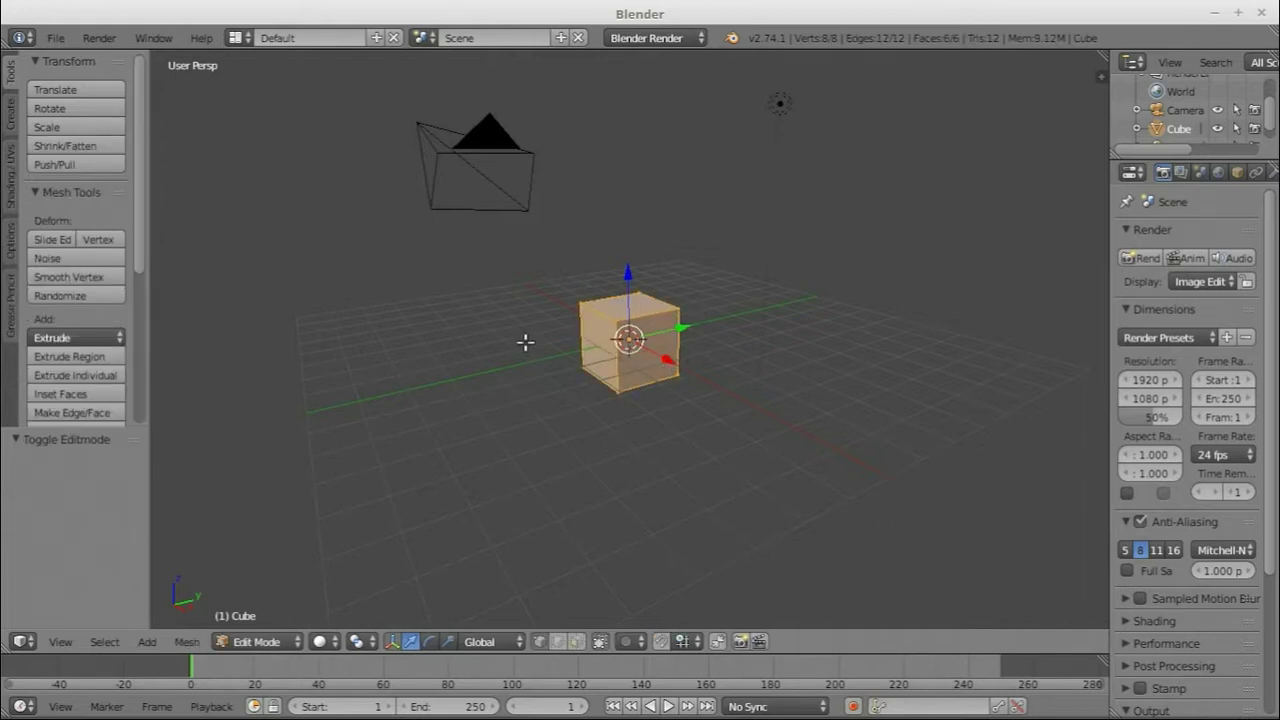
middle_click_drag(526, 343, 591, 346)
key("n")
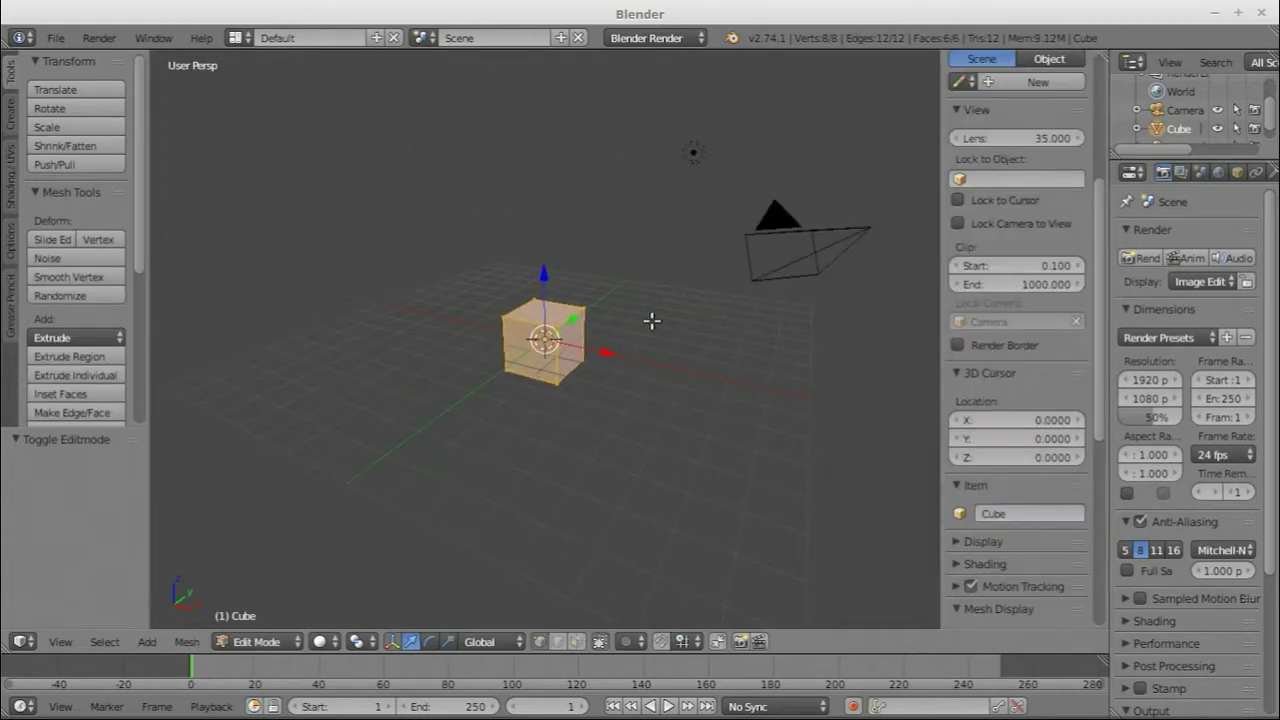
scroll(607, 294, "up", 4)
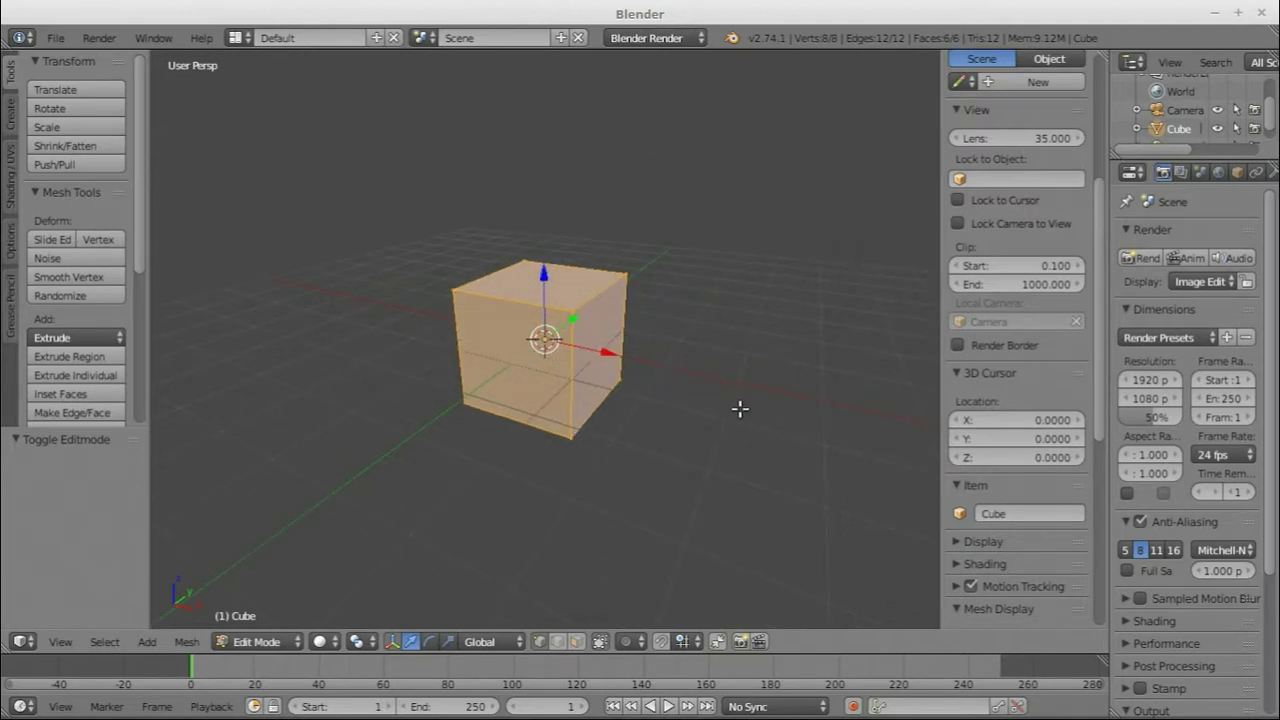
key("s")
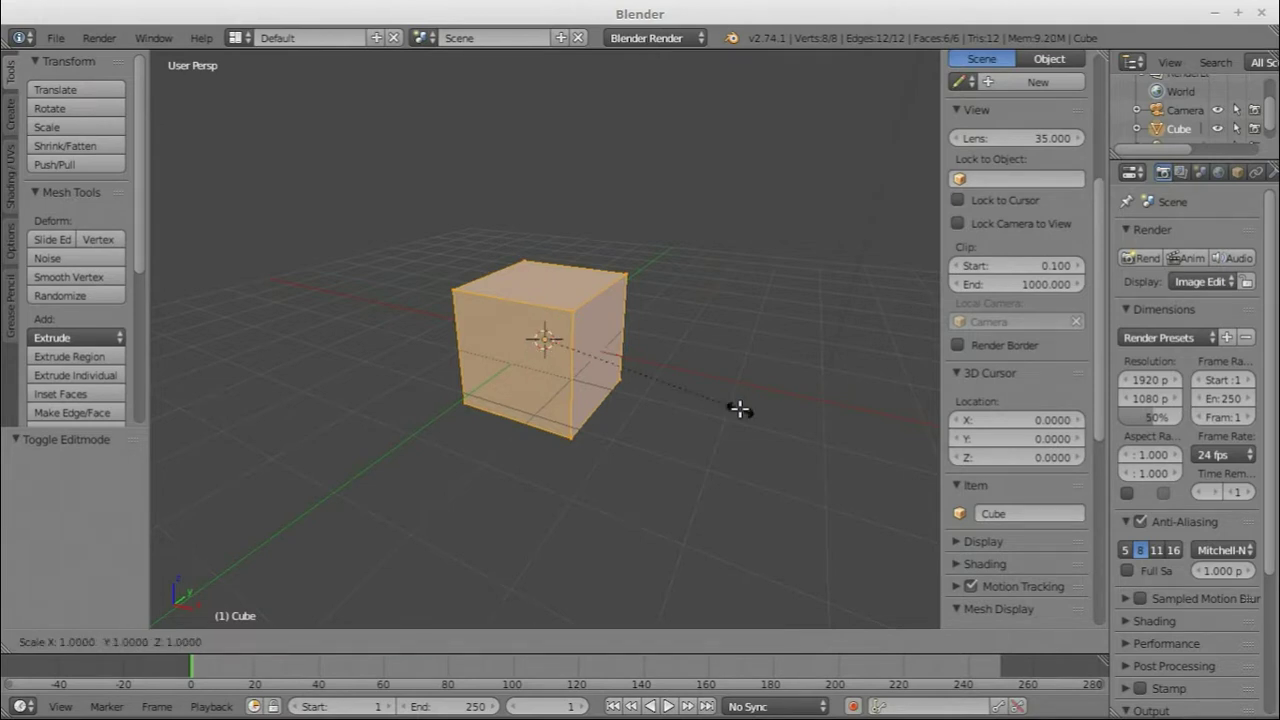
type(".5")
key("Return")
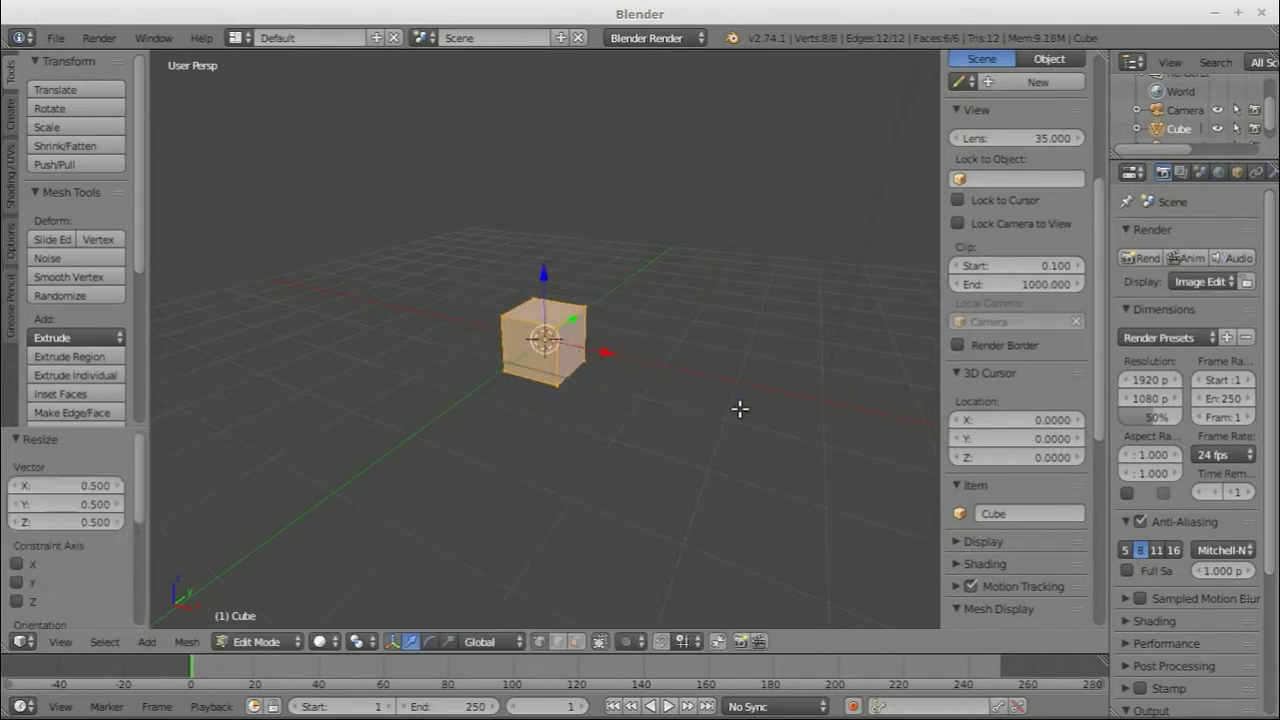
key("Tab")
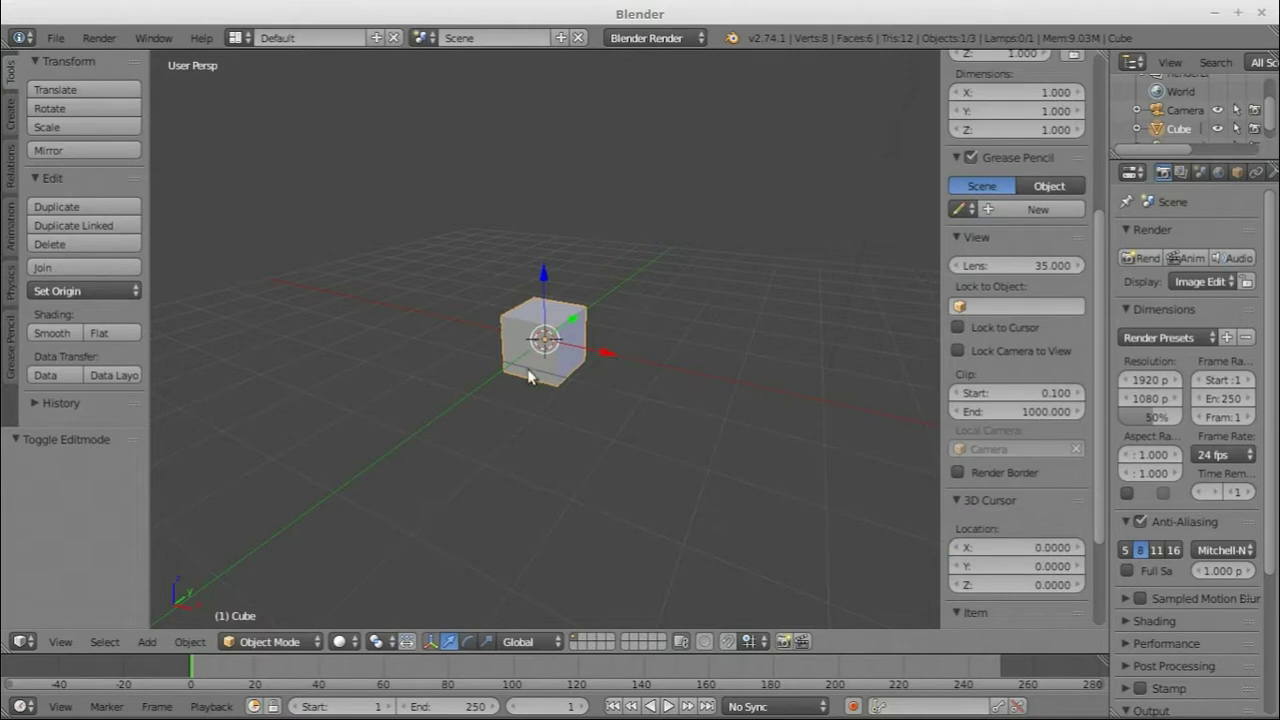
key("Tab")
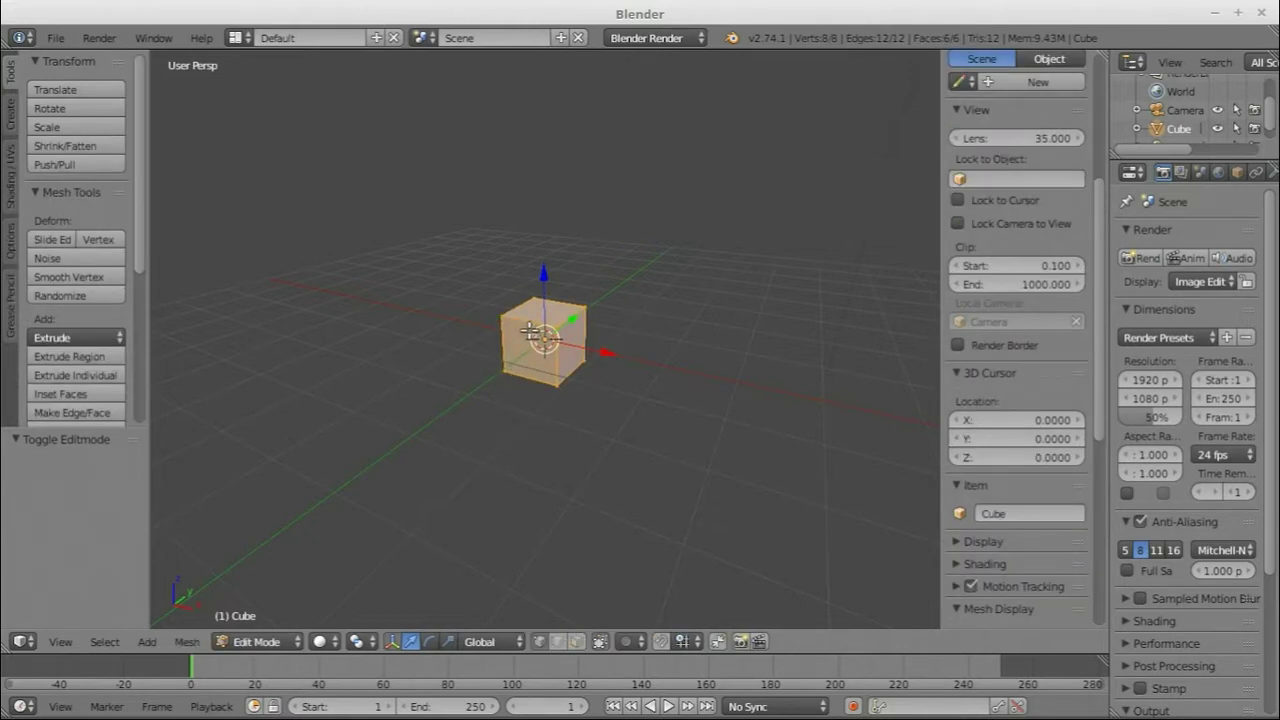
key("Tab")
- Put the cube back into Edit Mode and switch the screen layout to UV Editing
middle_click_drag(578, 355, 481, 364)
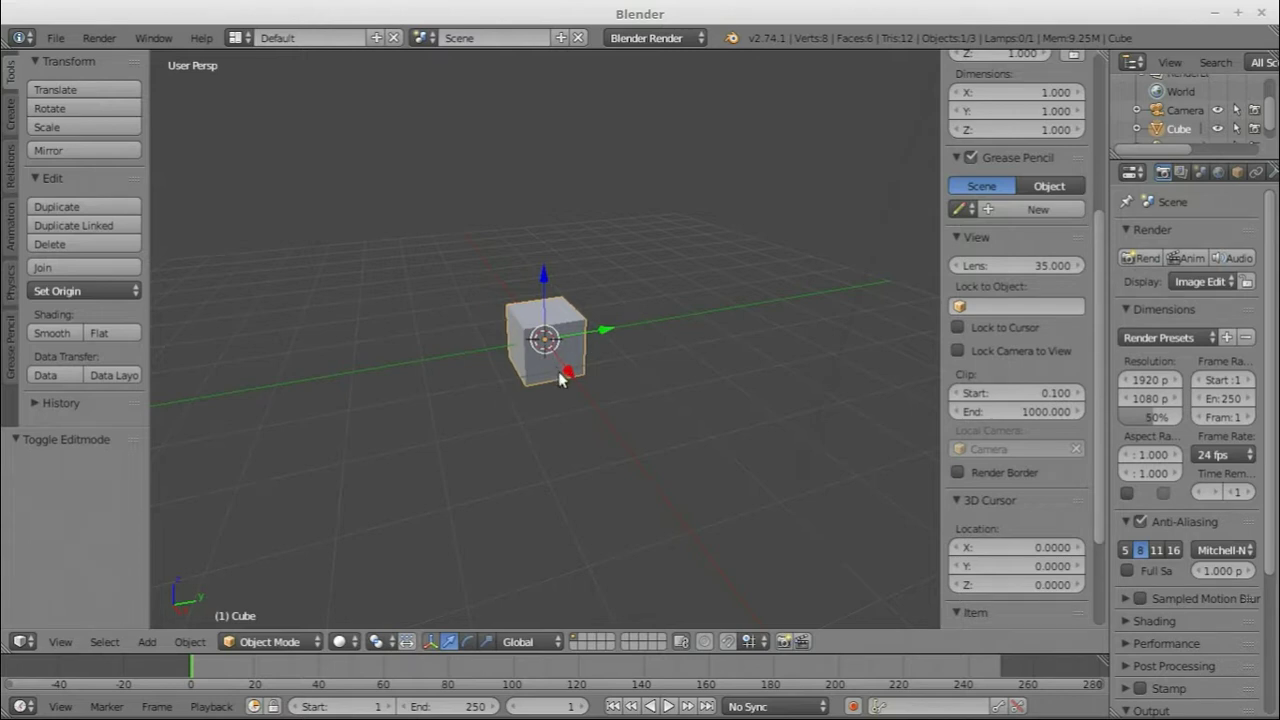
scroll(559, 310, "up", 6)
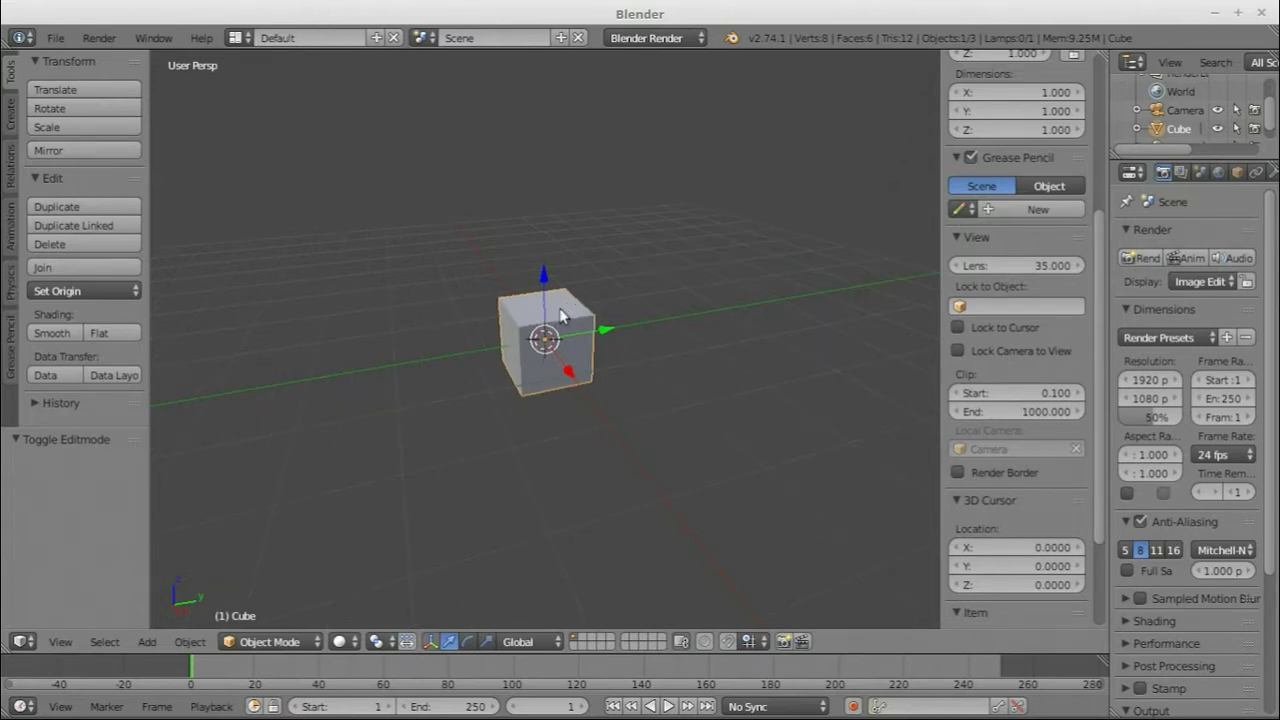
middle_click_drag(516, 362, 551, 400)
key("Tab")
middle_click_drag(610, 286, 614, 329)
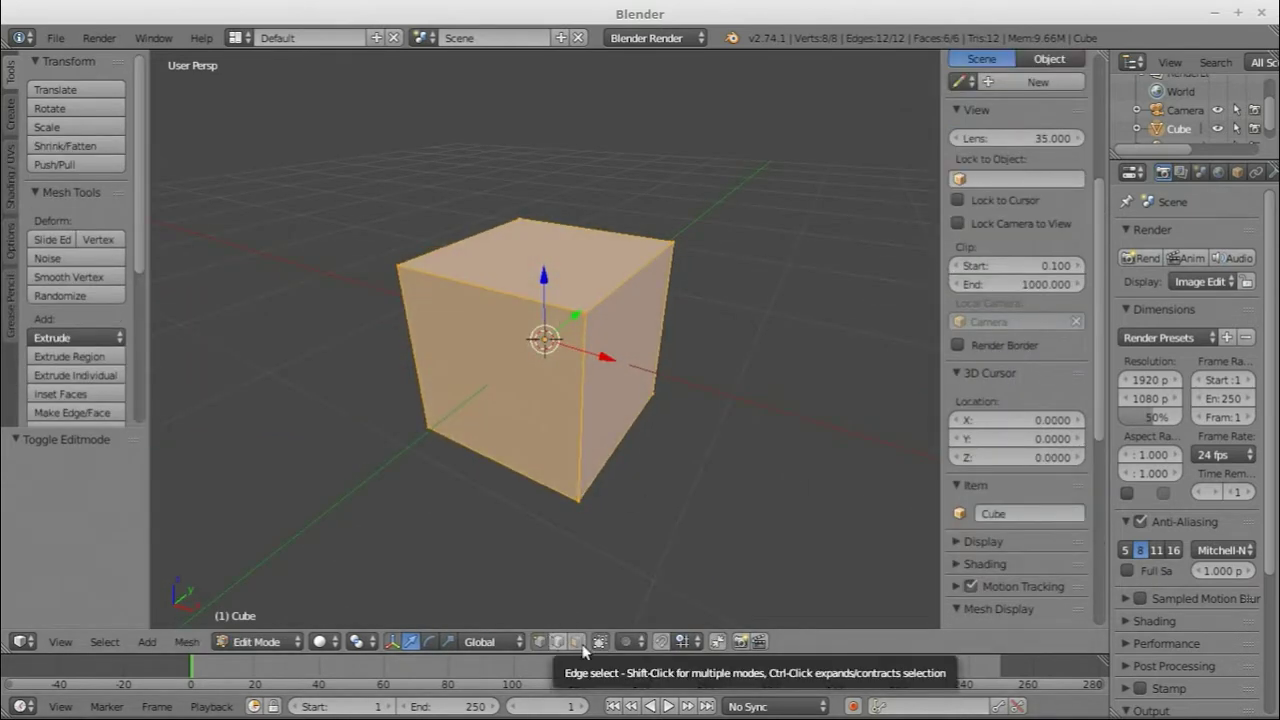
left_click(240, 37)
left_click(307, 202)
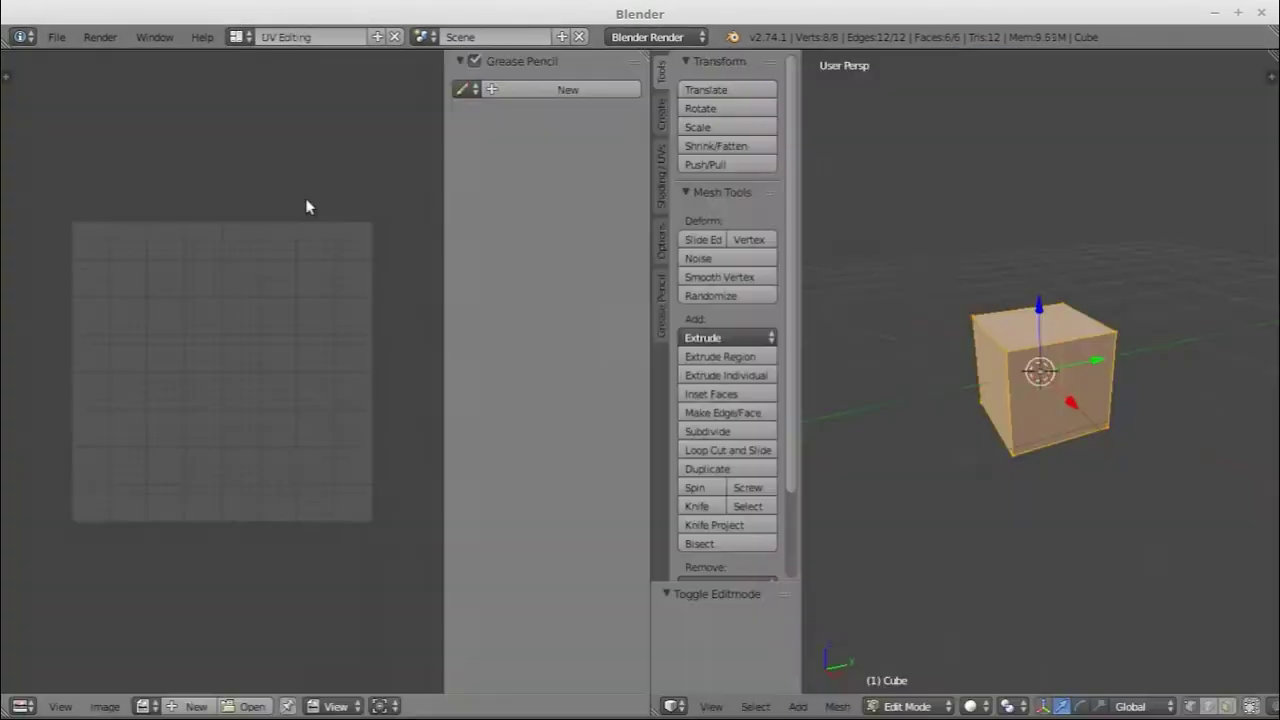
- Unwrap all faces of the cube with Smart UV Project, using the default settings
middle_click_drag(1043, 413, 1046, 386)
scroll(1046, 385, "up", 2)
scroll(1046, 385, "up", 1)
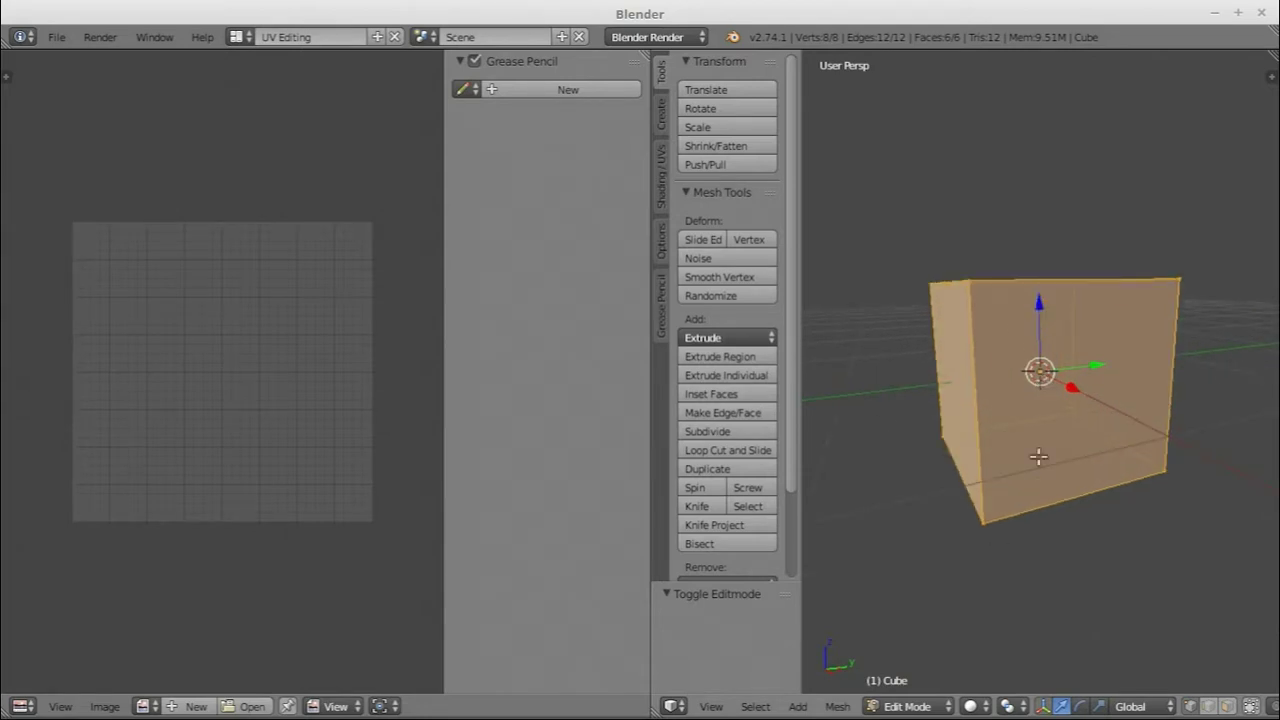
middle_click_drag(1024, 398, 928, 381)
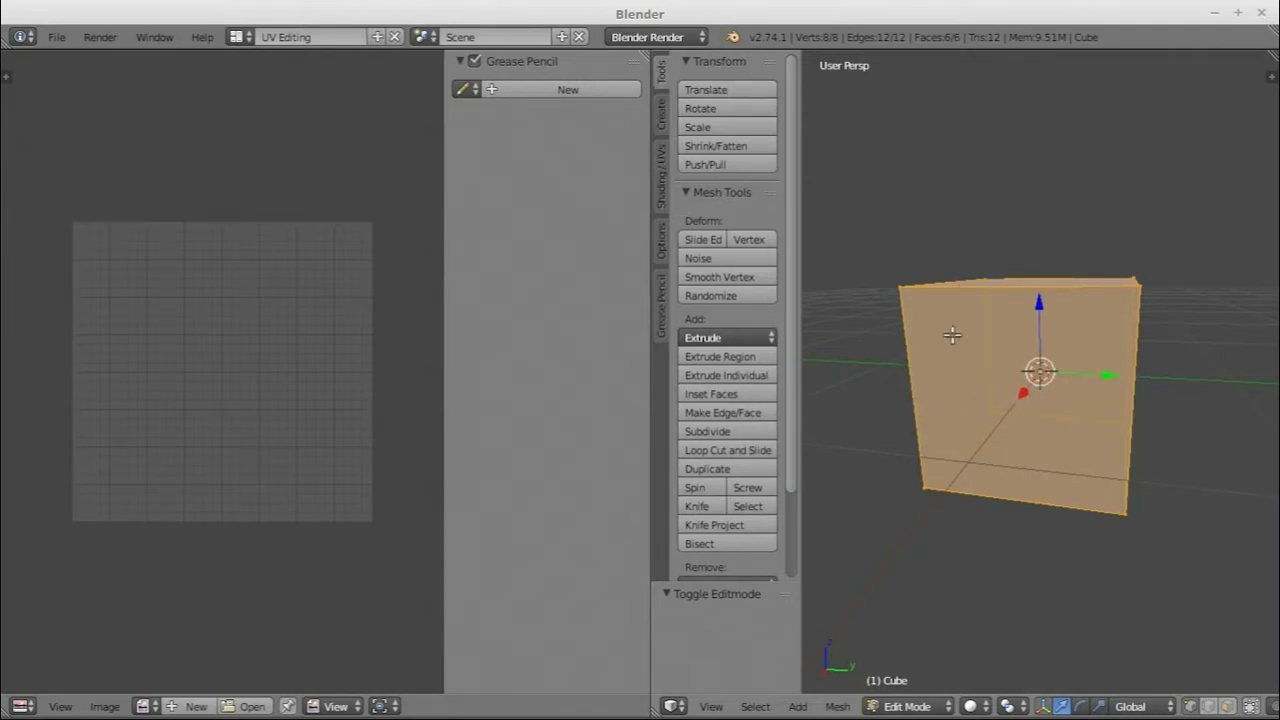
middle_click_drag(952, 335, 965, 399)
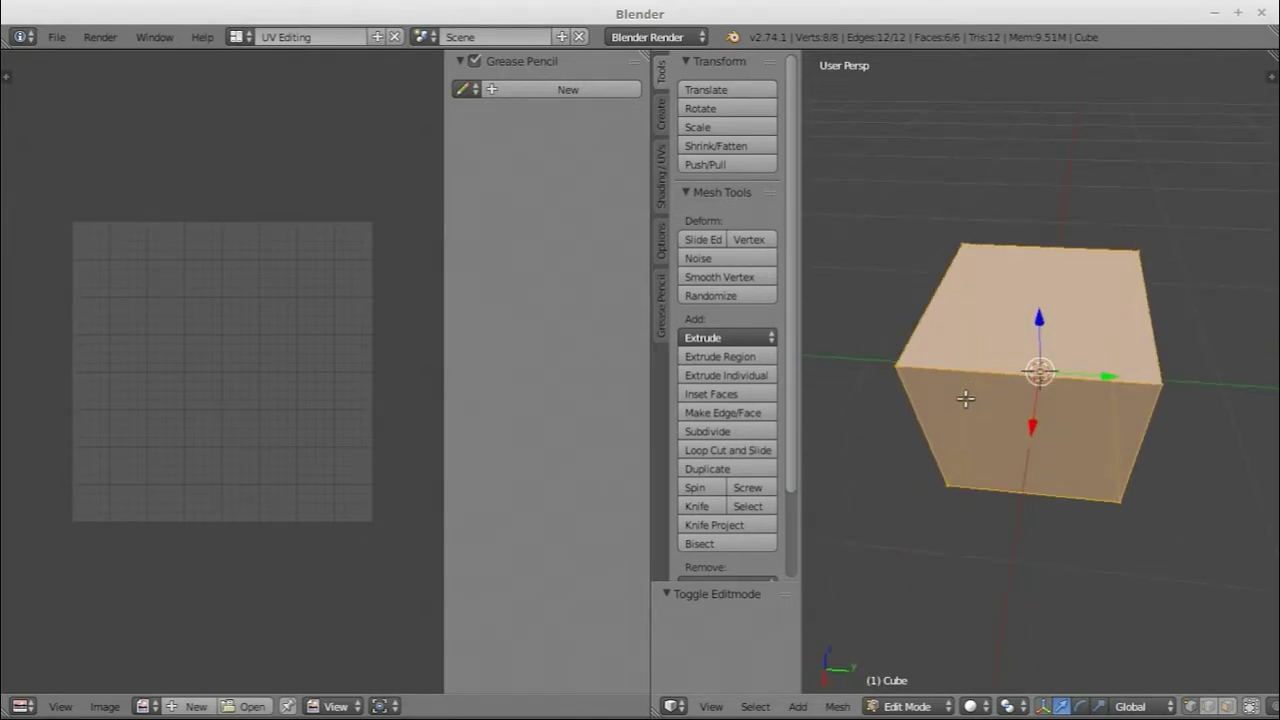
key("u")
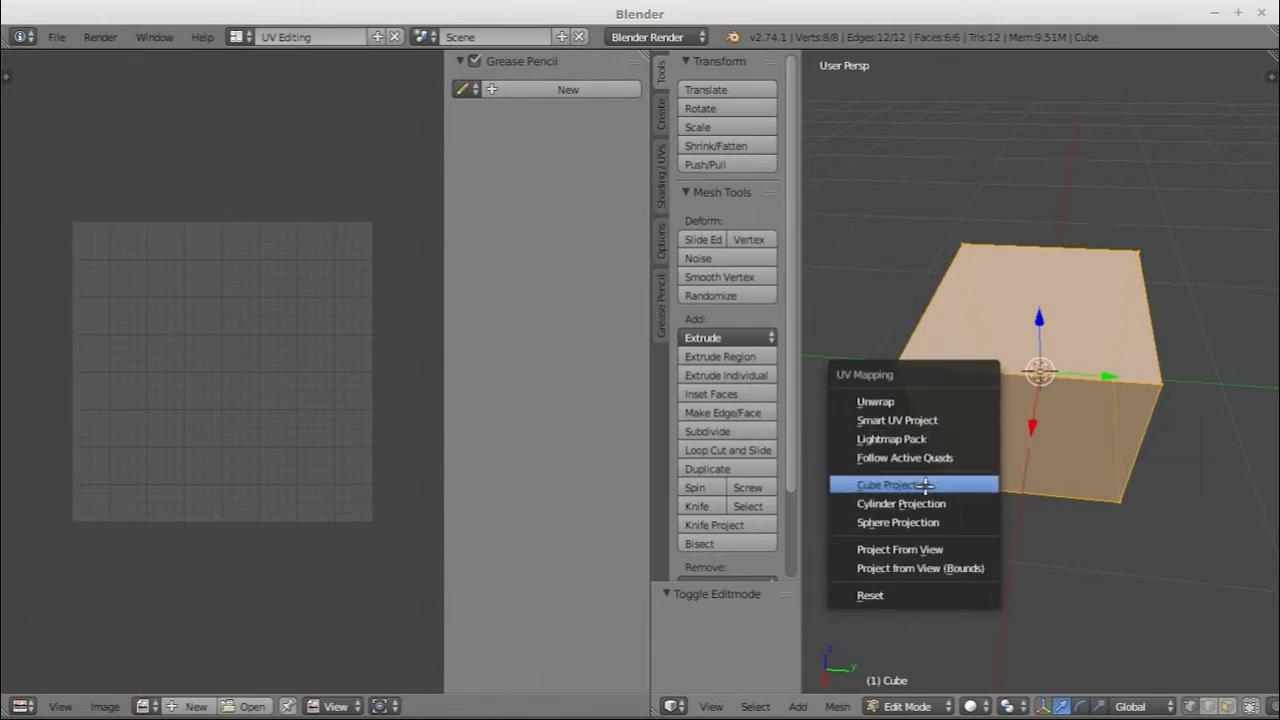
left_click(949, 421)
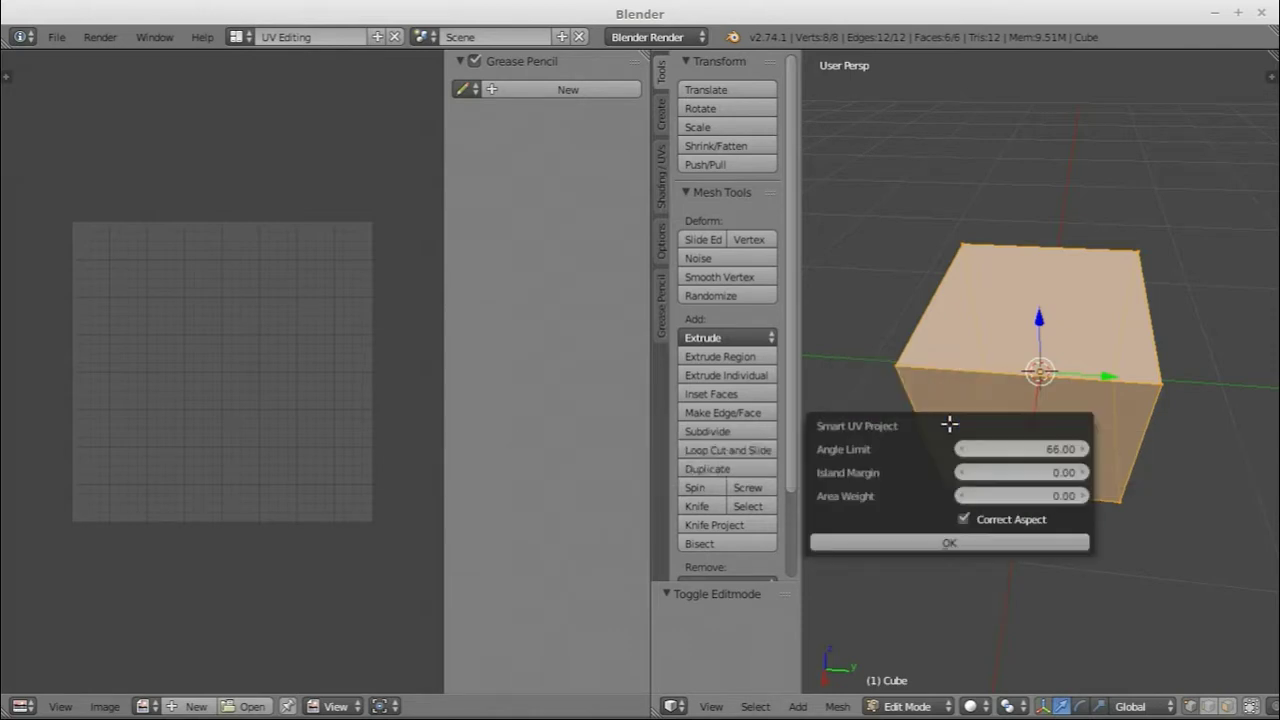
left_click(930, 543)
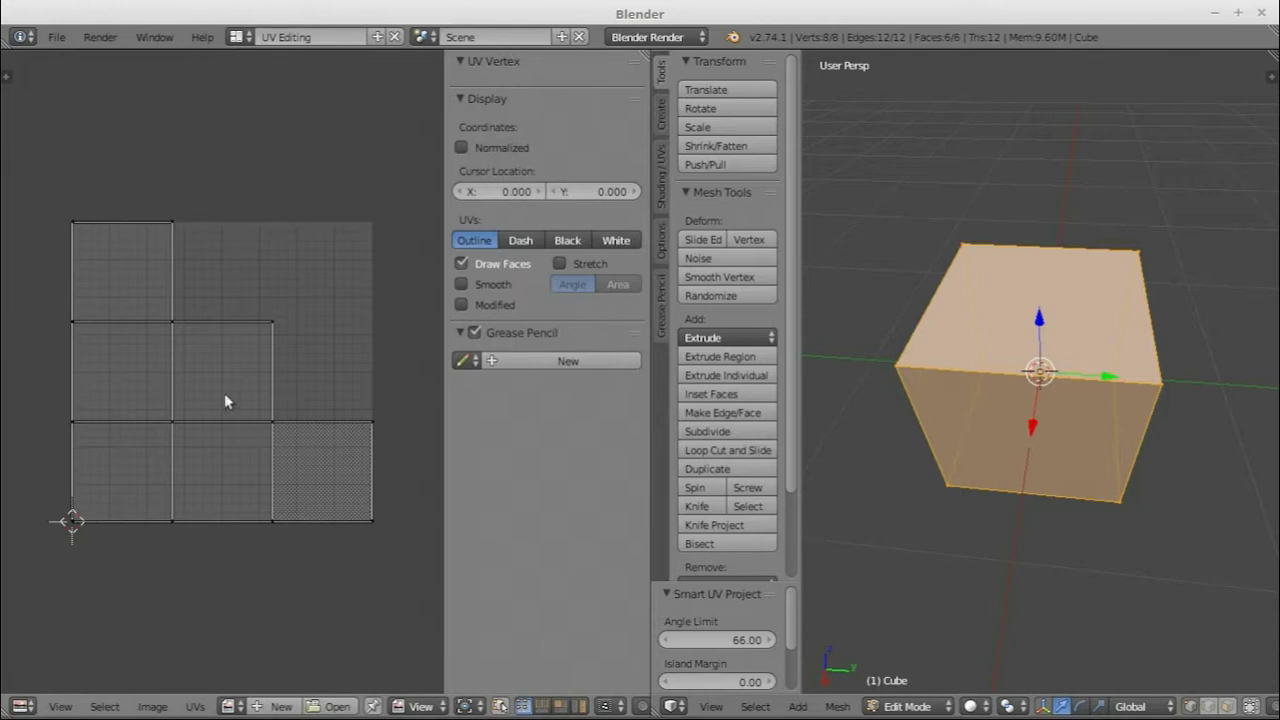
- Create a new 1024 x 1024 px image named Untitled with the Color Grid generated type for the cube's UV layout
middle_click_drag(1051, 460, 975, 391)
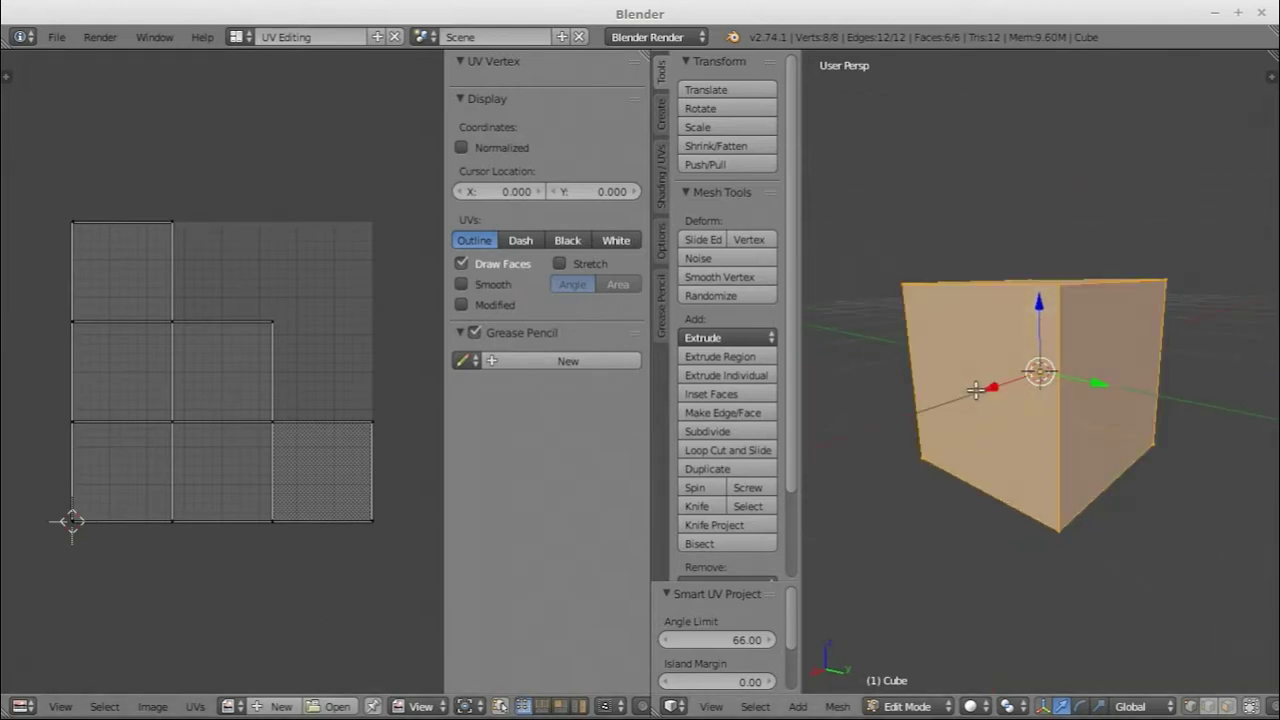
left_click(275, 706)
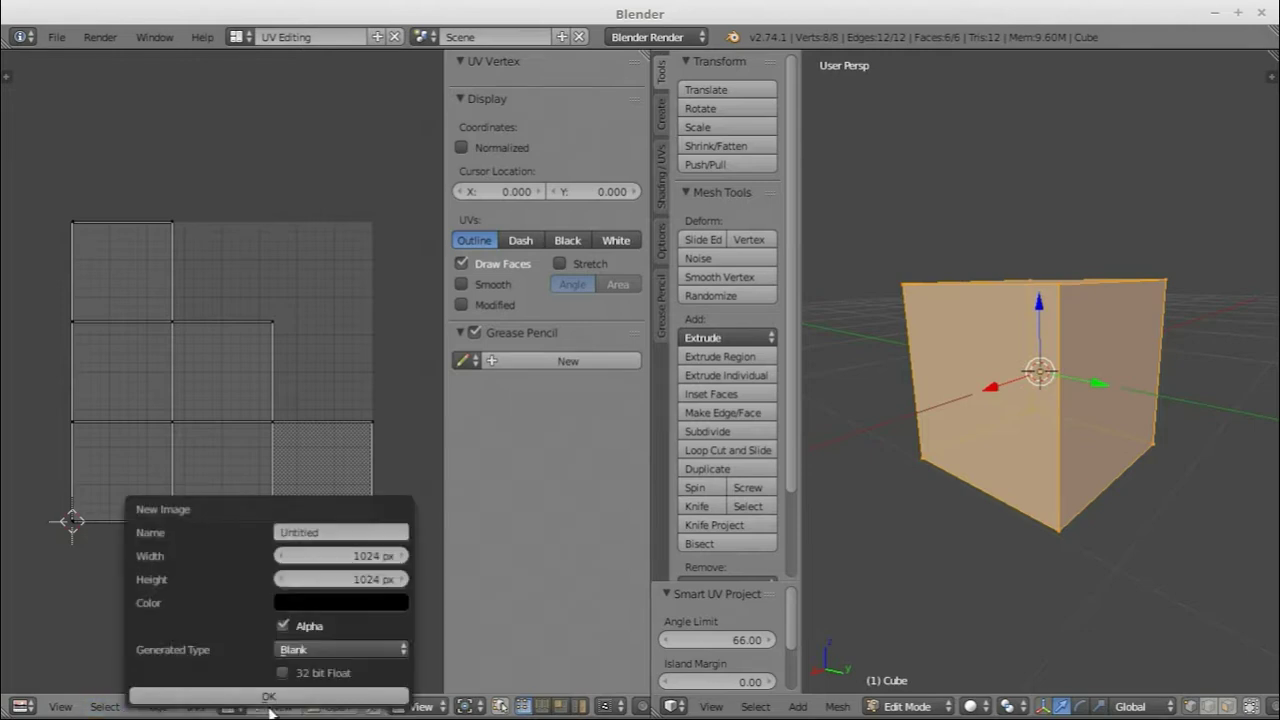
left_click(292, 650)
left_click(312, 587)
left_click(285, 695)
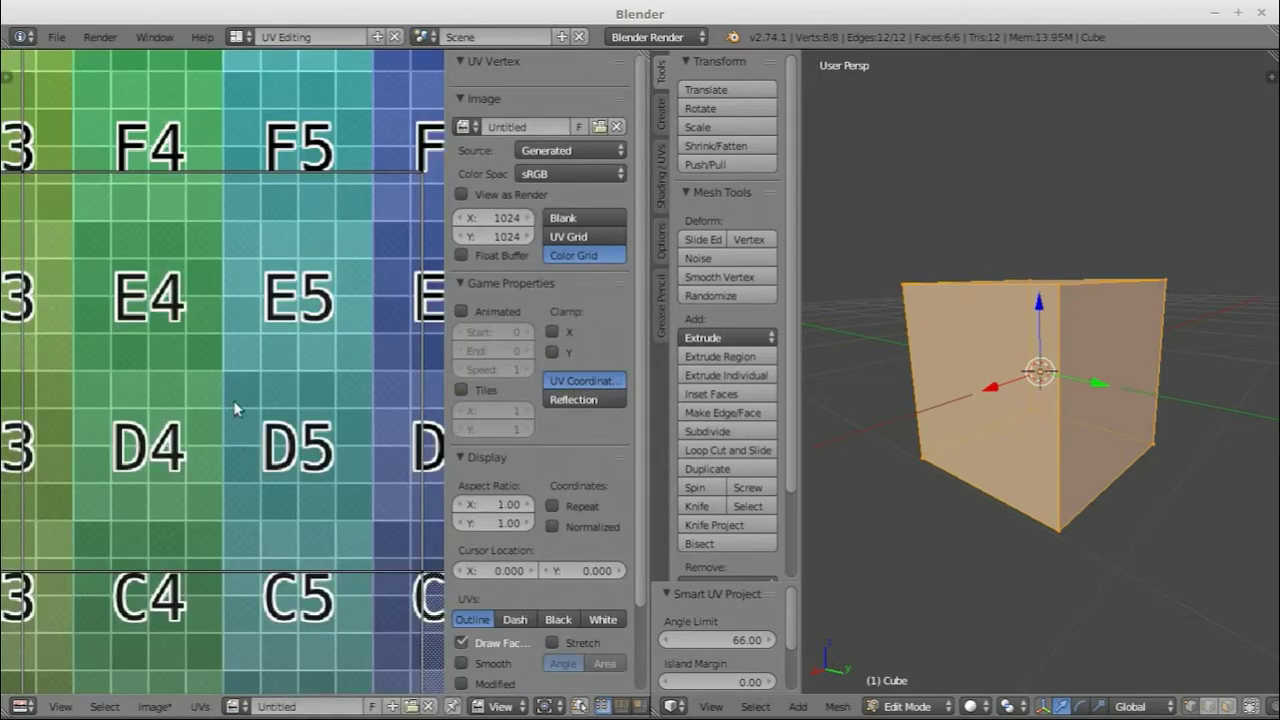
scroll(264, 375, "down", 6)
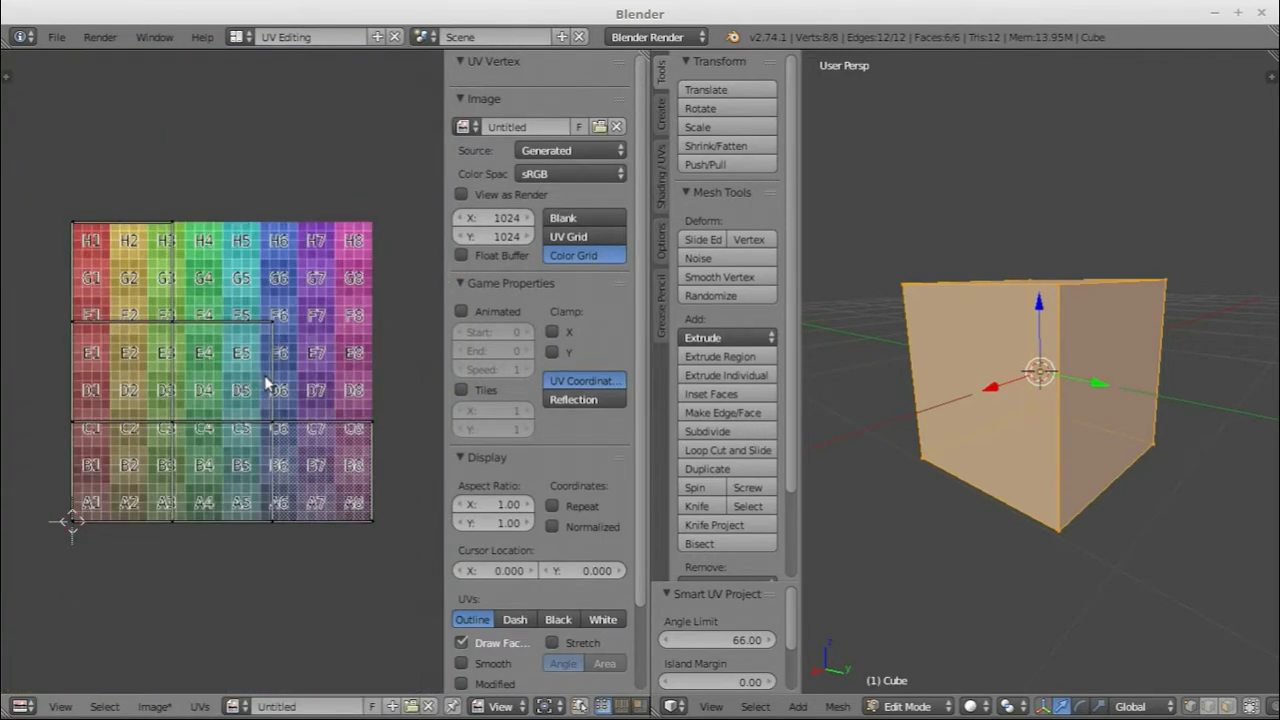
scroll(266, 380, "up", 1)
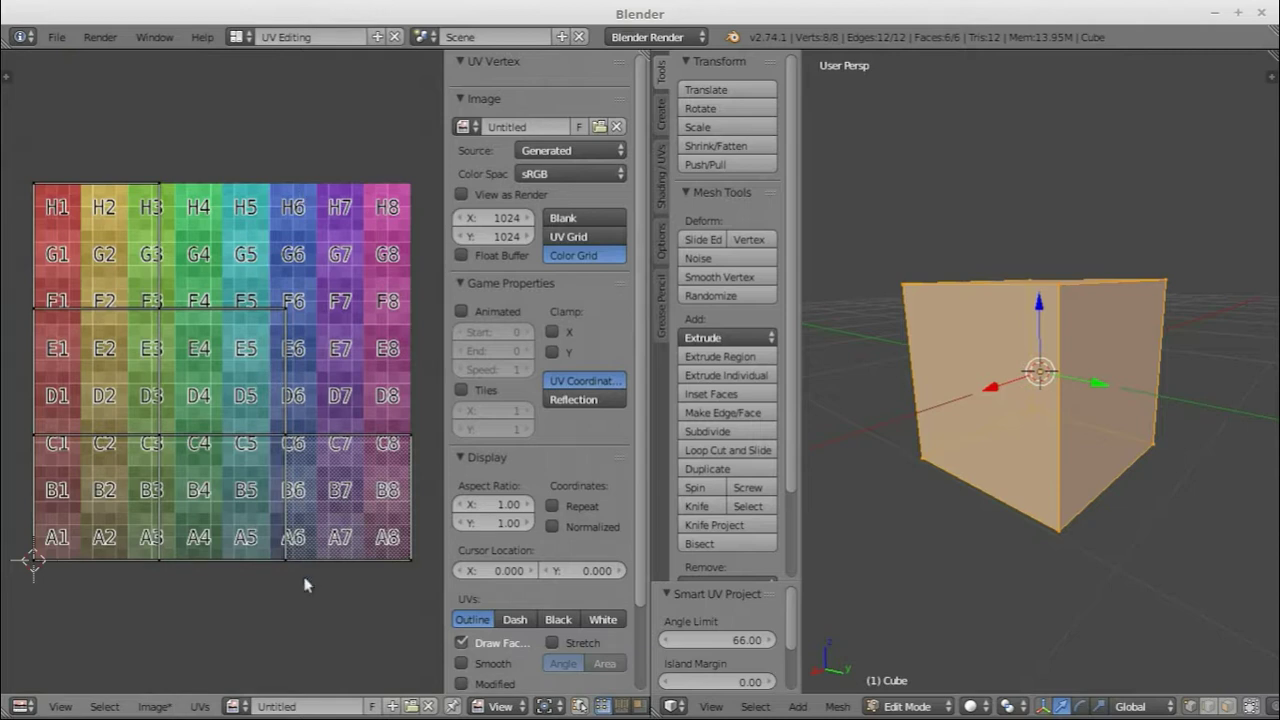
- Set the 3D view's viewport shading to Material and return the cube to Object Mode
middle_click_drag(877, 366, 1090, 412)
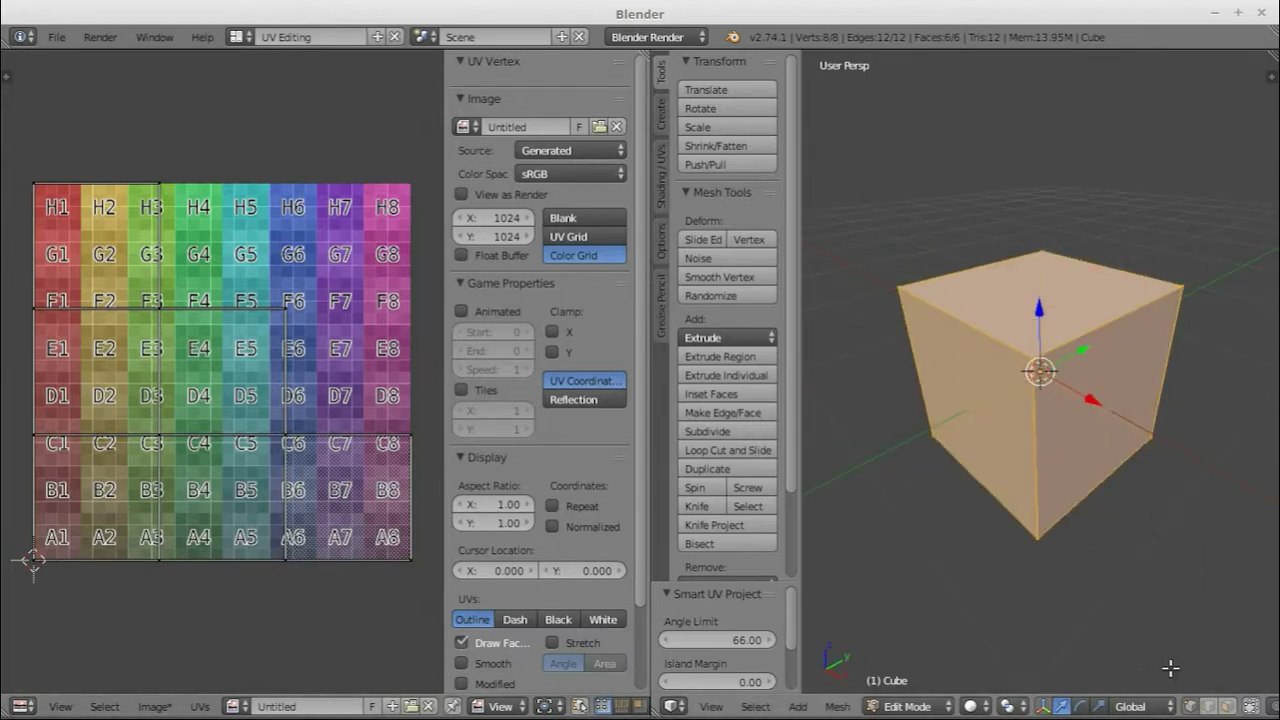
left_click(975, 707)
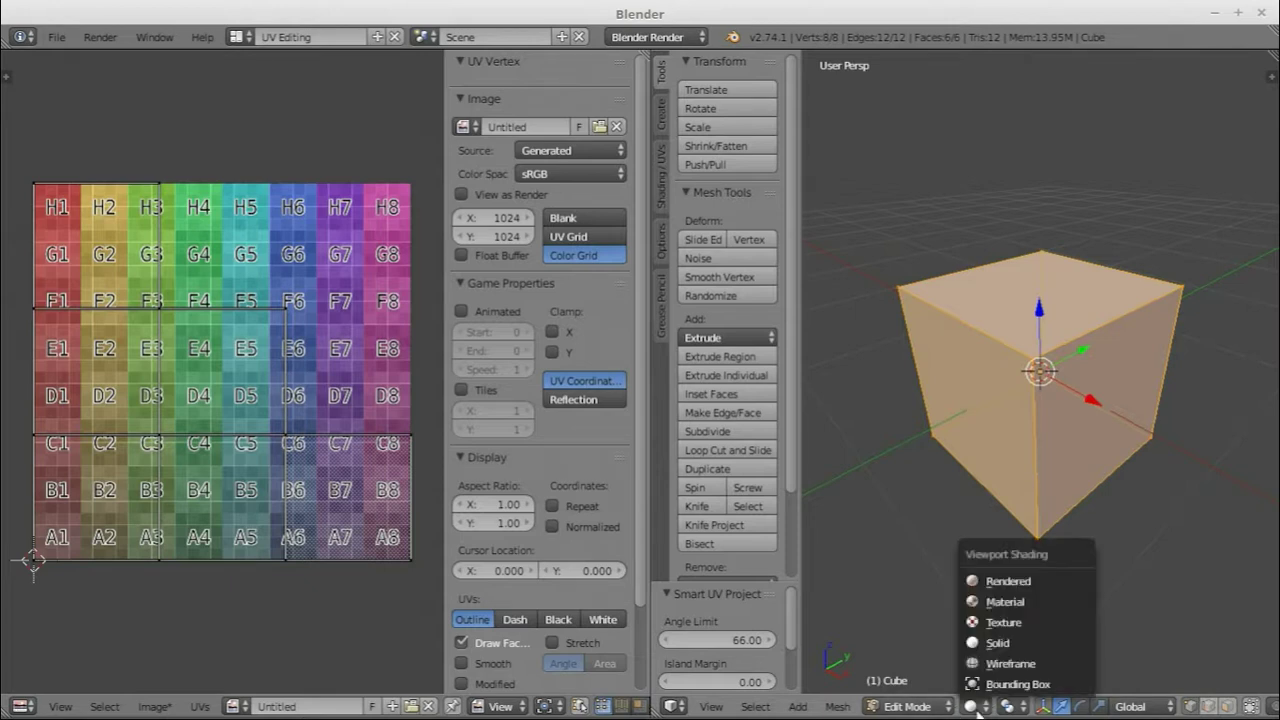
left_click(997, 604)
mouse_move(1014, 409)
middle_mouse_down()
mouse_move(806, 353)
mouse_move(1117, 358)
mouse_move(1108, 381)
mouse_move(1177, 397)
mouse_move(1145, 436)
mouse_move(1072, 400)
middle_mouse_up()
key("Tab")
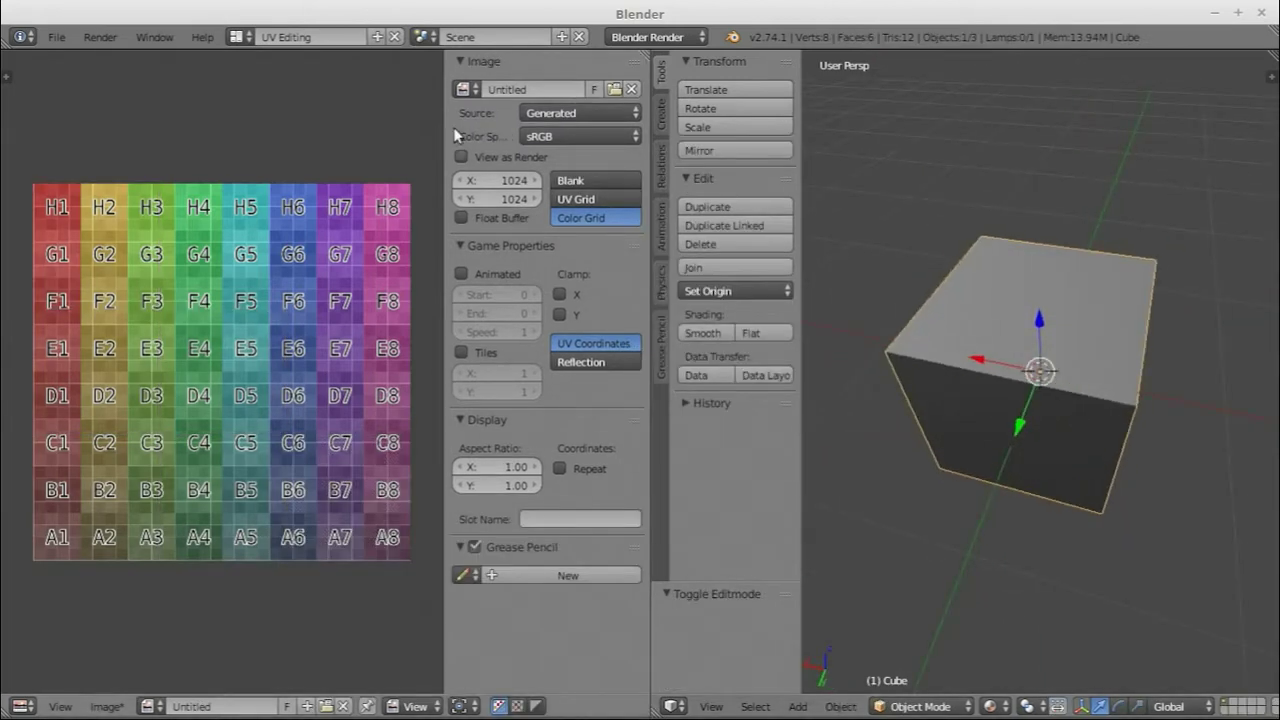
- Switch back to the Default screen layout and open the cube material's texture settings, widening the properties editor
left_click(240, 36)
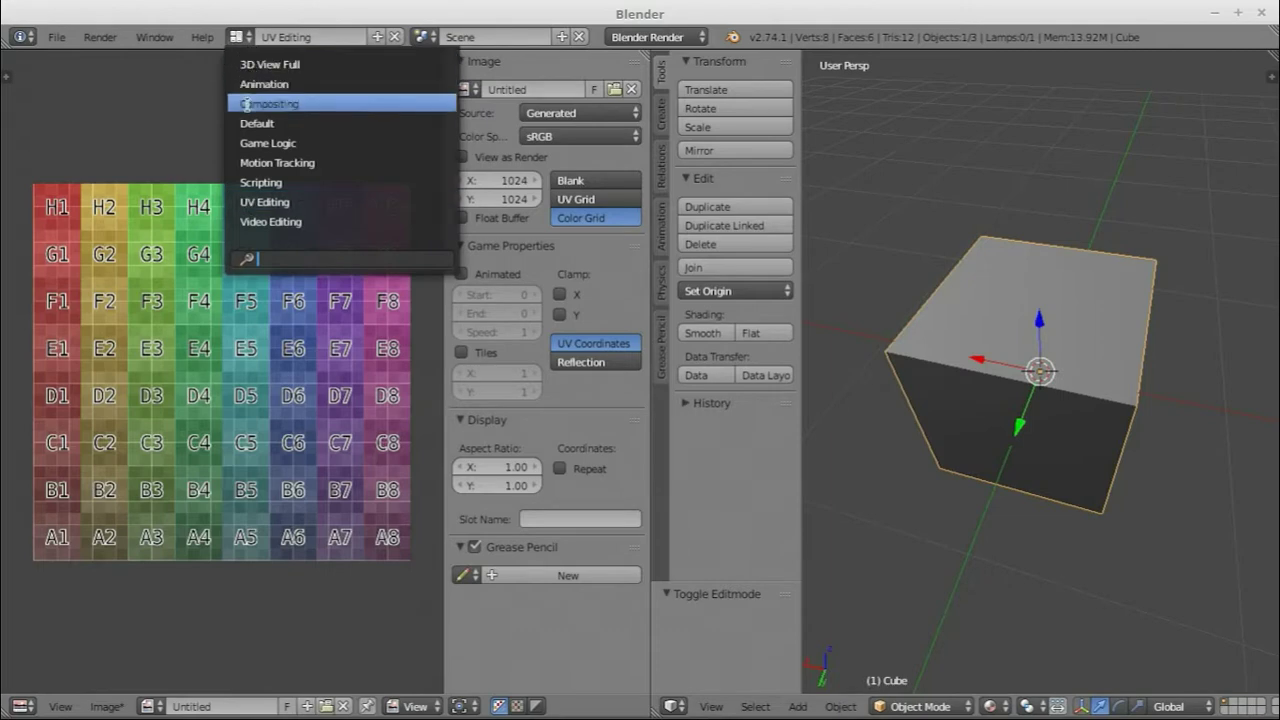
left_click(256, 123)
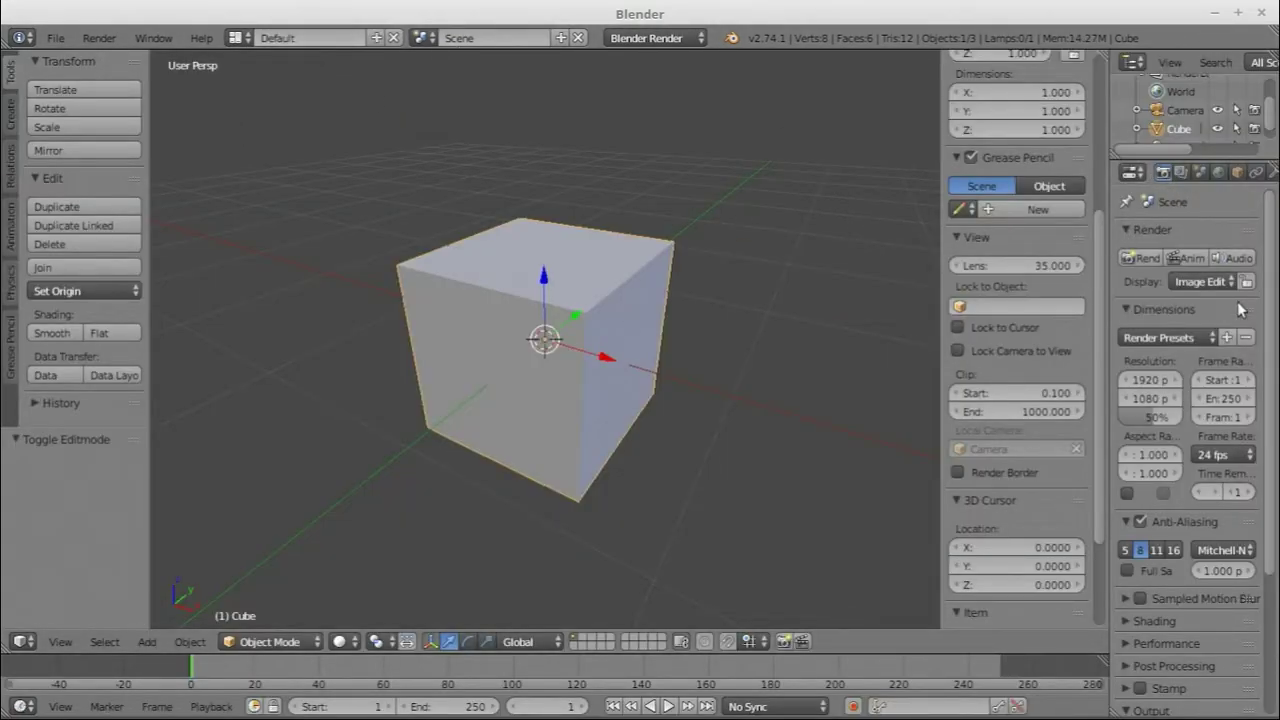
scroll(1230, 178, "down", 5)
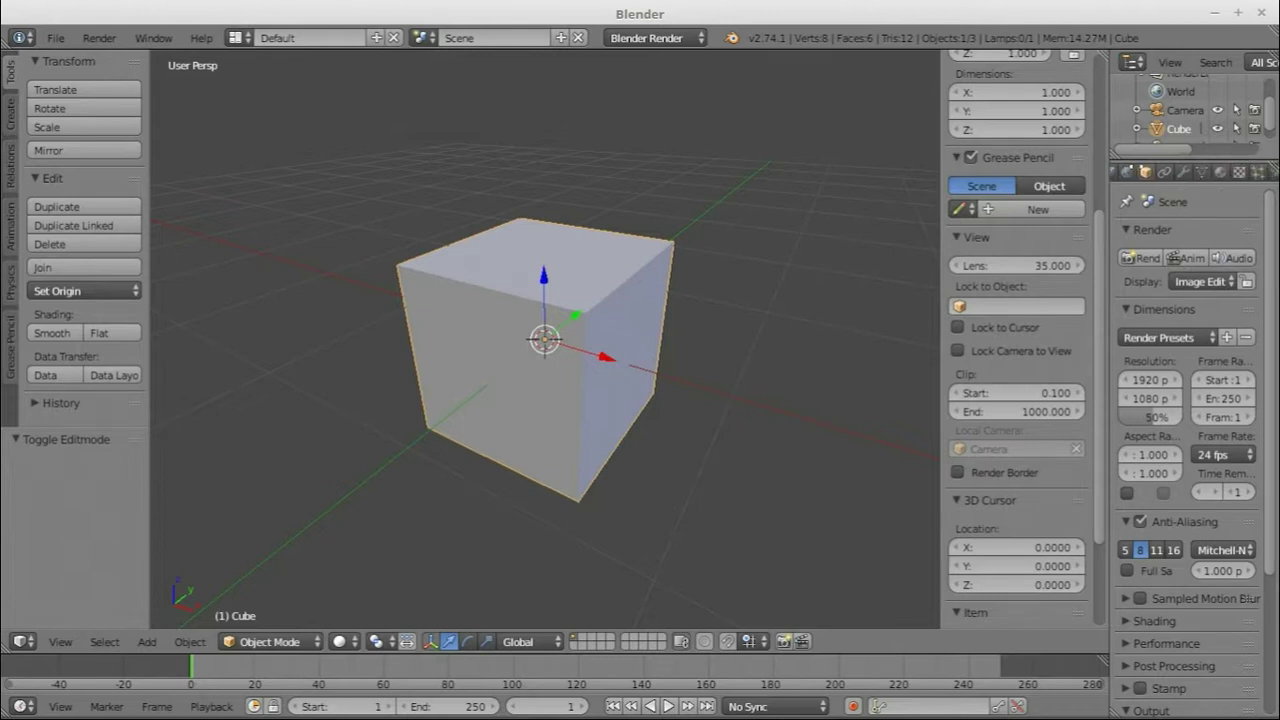
left_click(1215, 173)
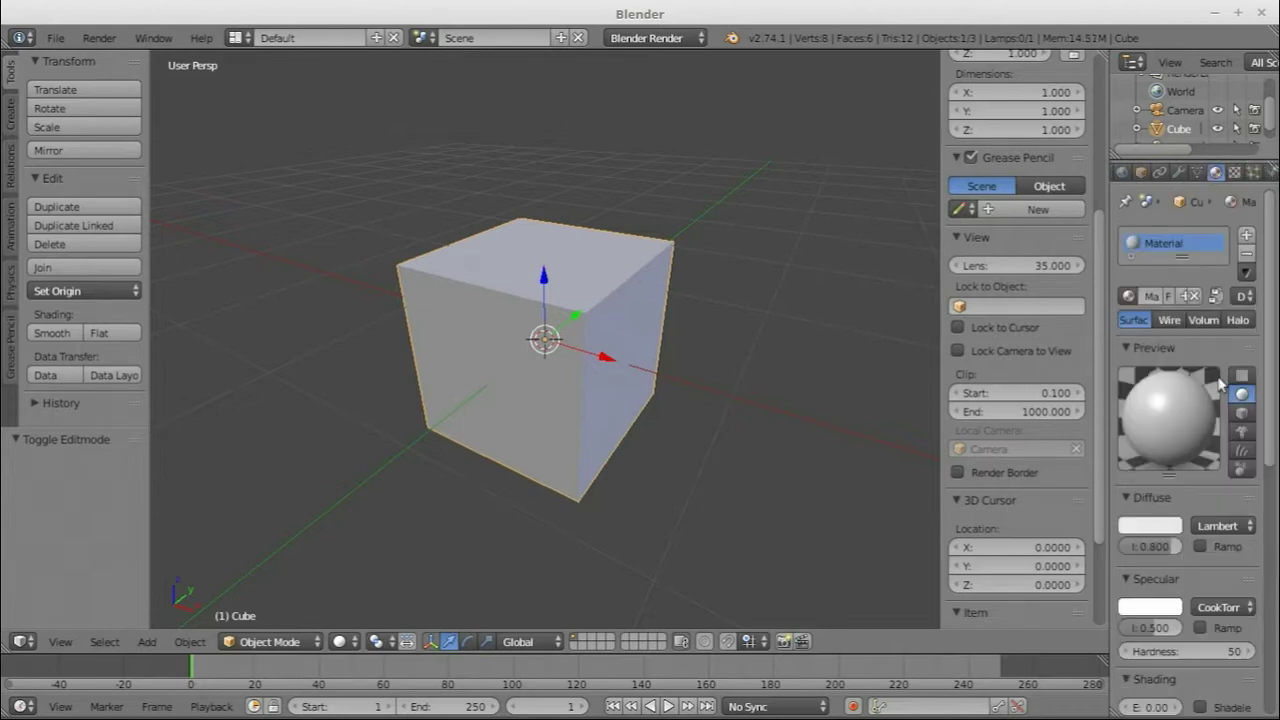
left_click(1234, 173)
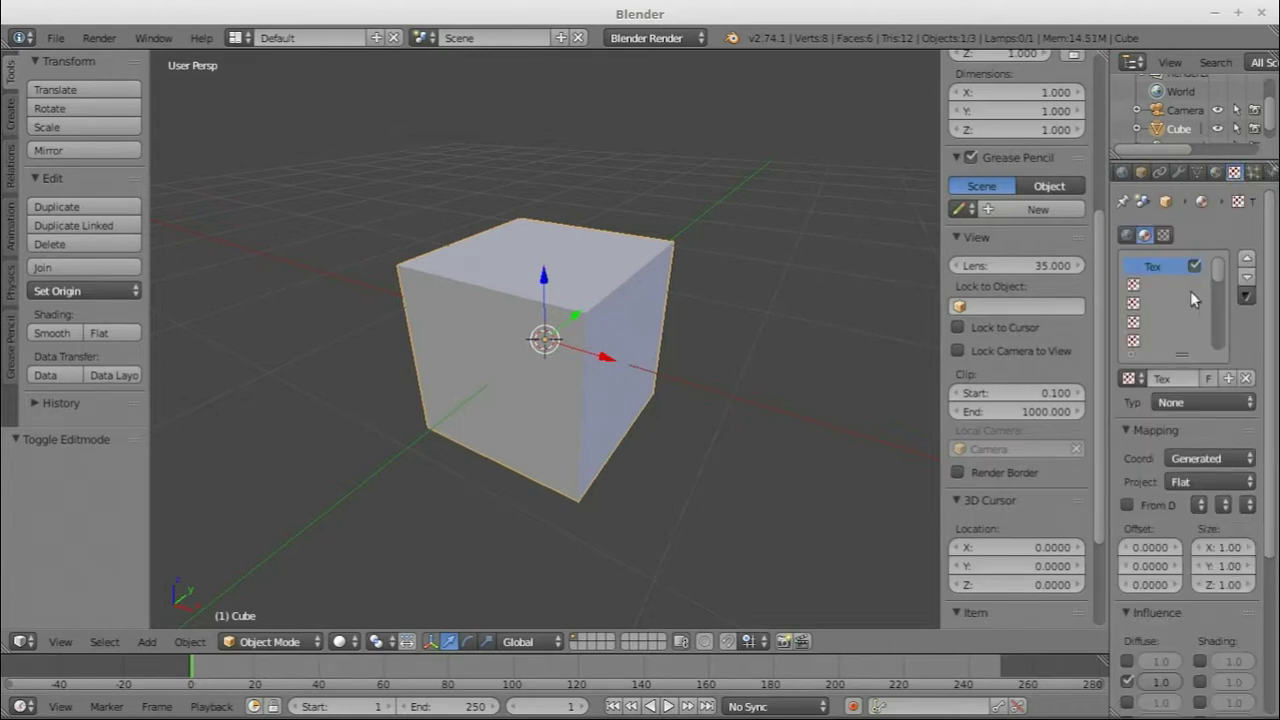
left_click_drag(1108, 348, 1036, 348)
scroll(1113, 262, "down", 1)
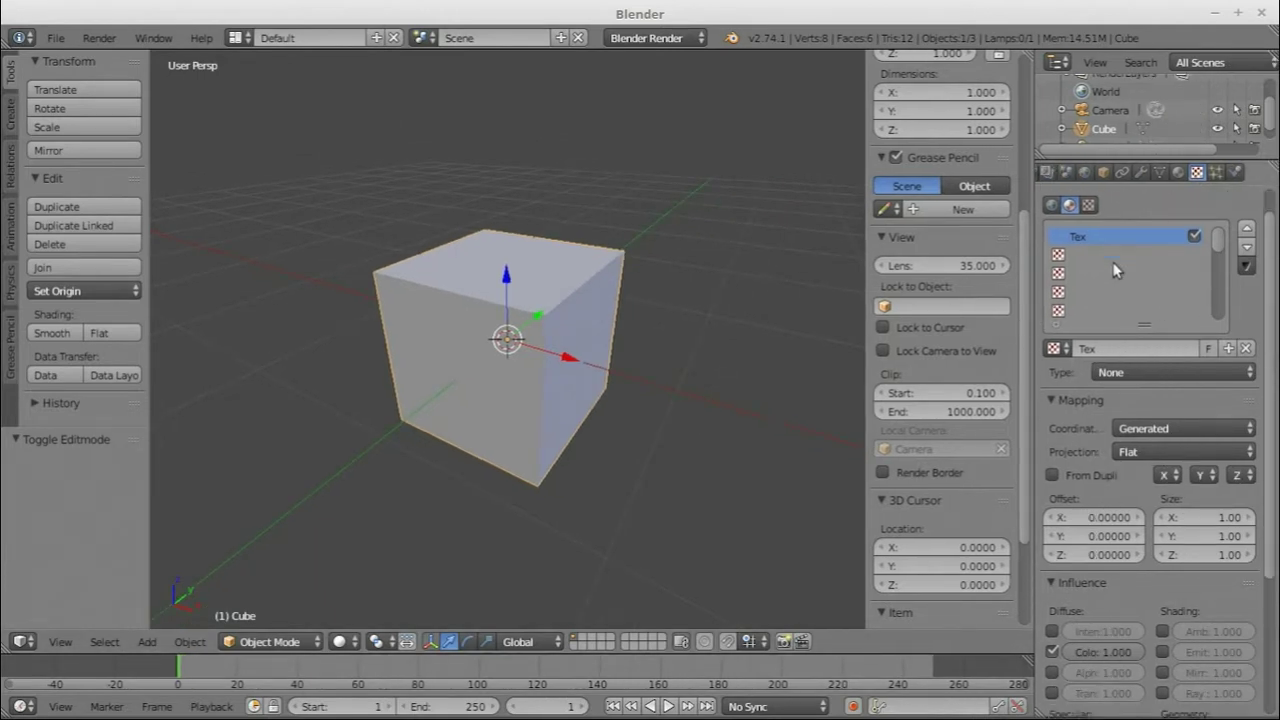
- Set the type of the texture Tex to Image or Movie and assign the Untitled color grid image to it
left_click(1149, 372)
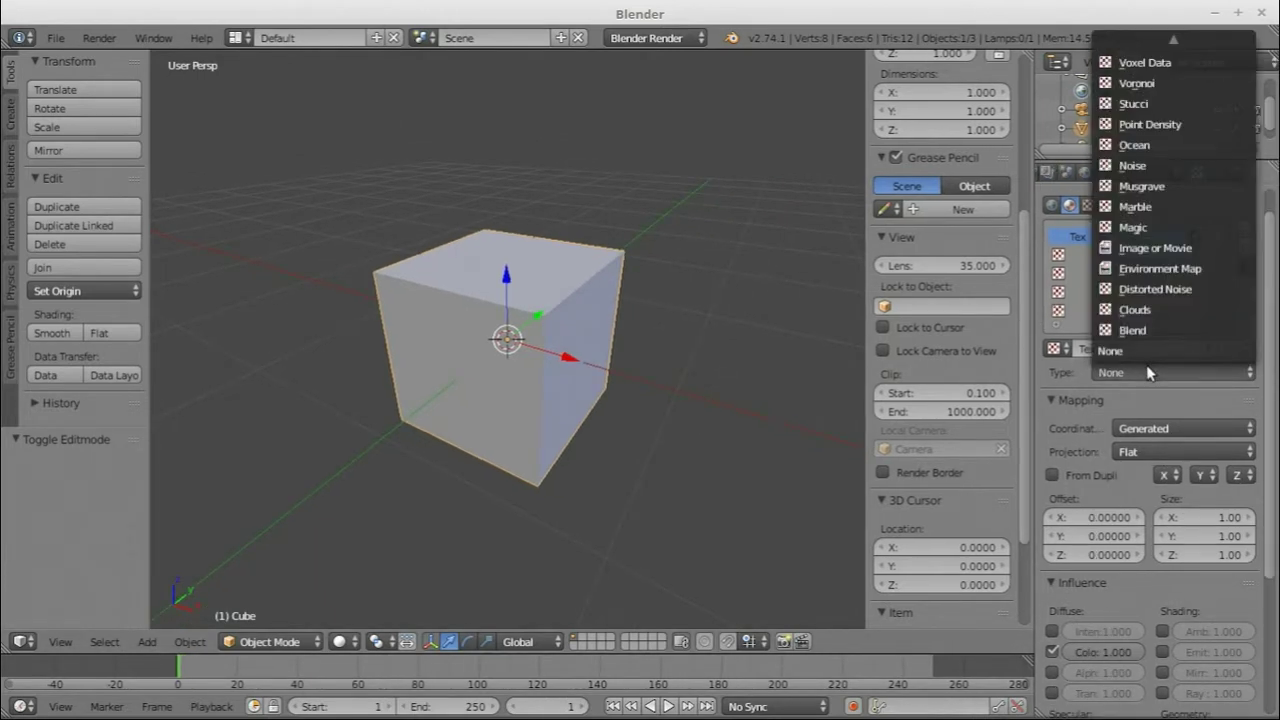
left_click(1150, 248)
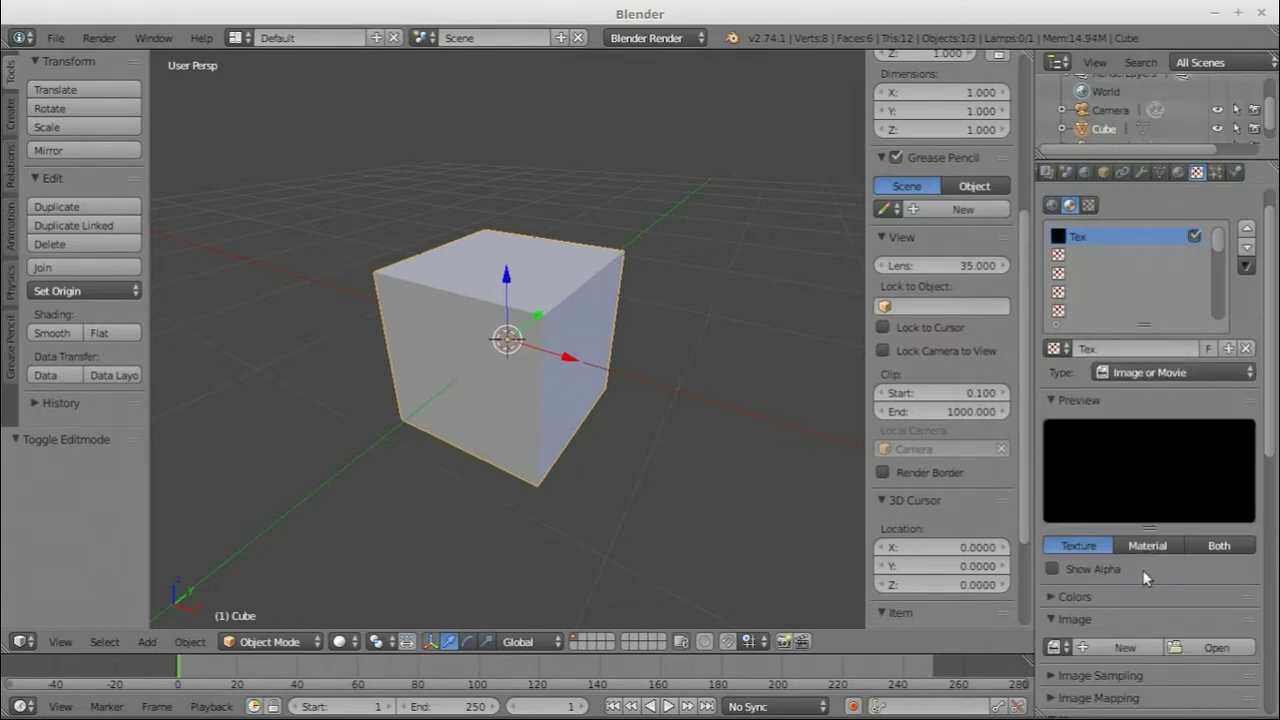
left_click(1053, 647)
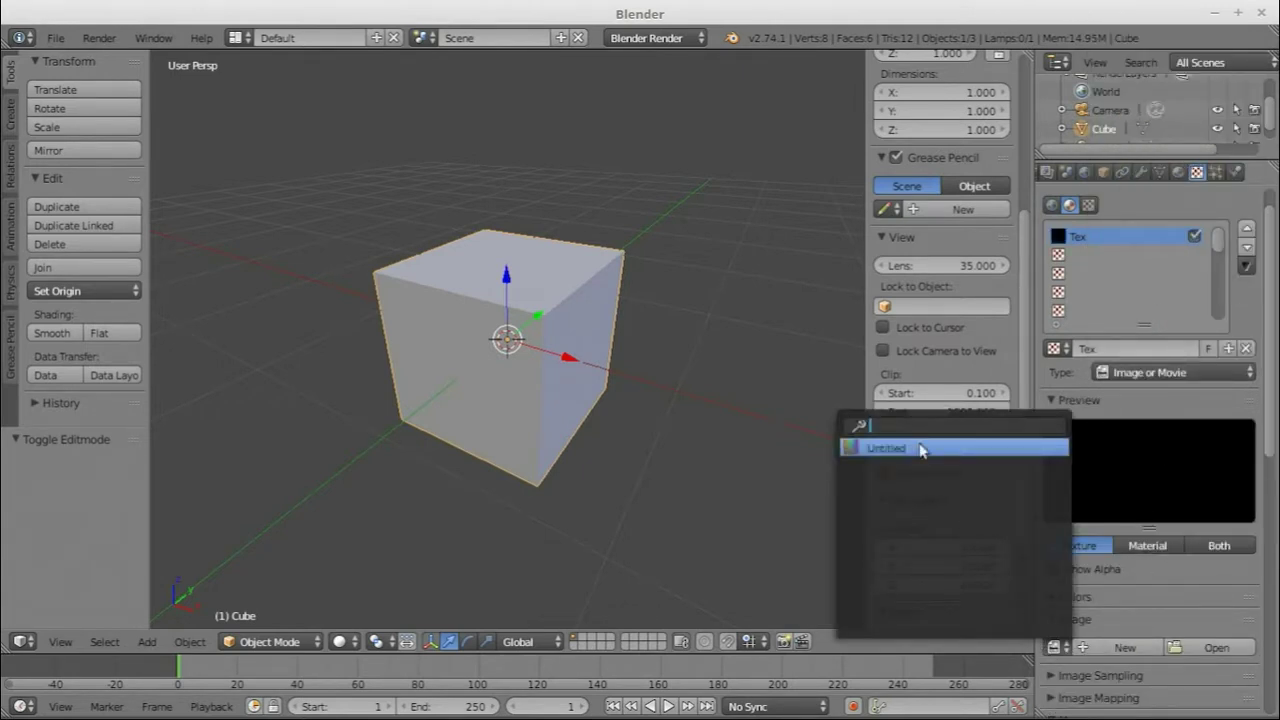
left_click(921, 450)
scroll(1150, 450, "down", 8)
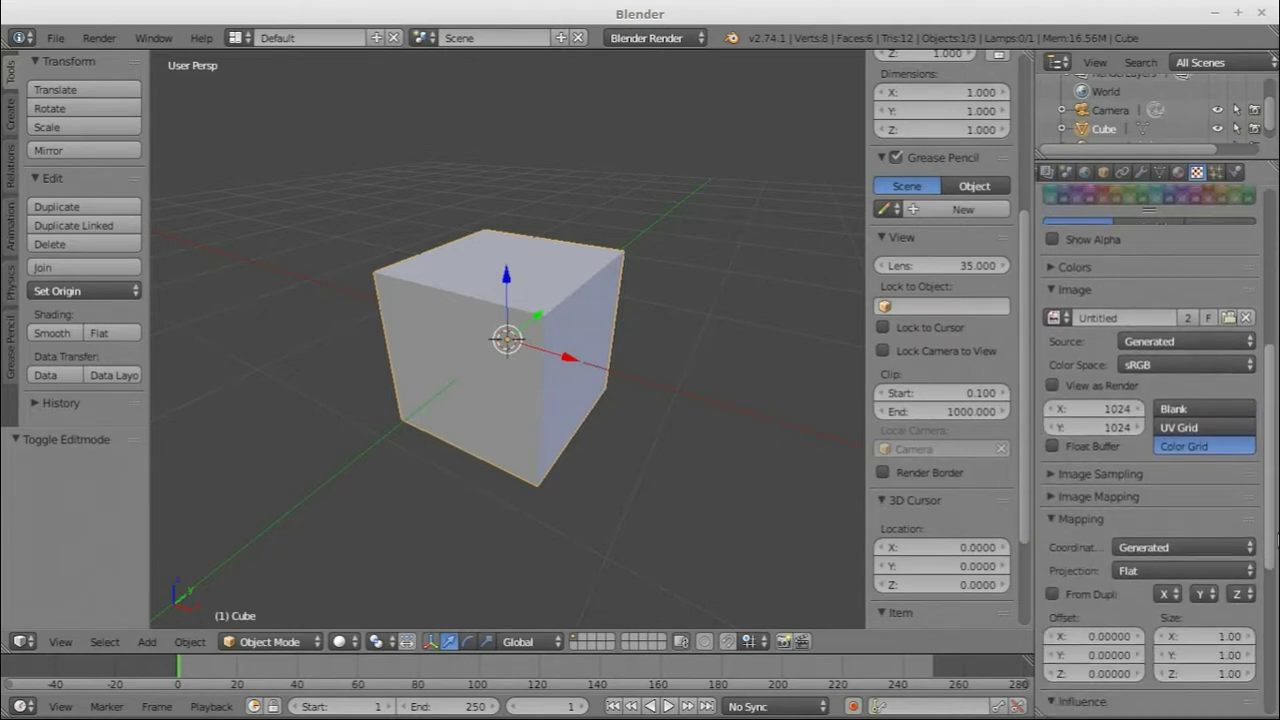
- Set the texture's mapping coordinates to UV and the 3D view's viewport shading to Material
scroll(1160, 535, "down", 1)
left_click(1160, 535)
left_click(1147, 458)
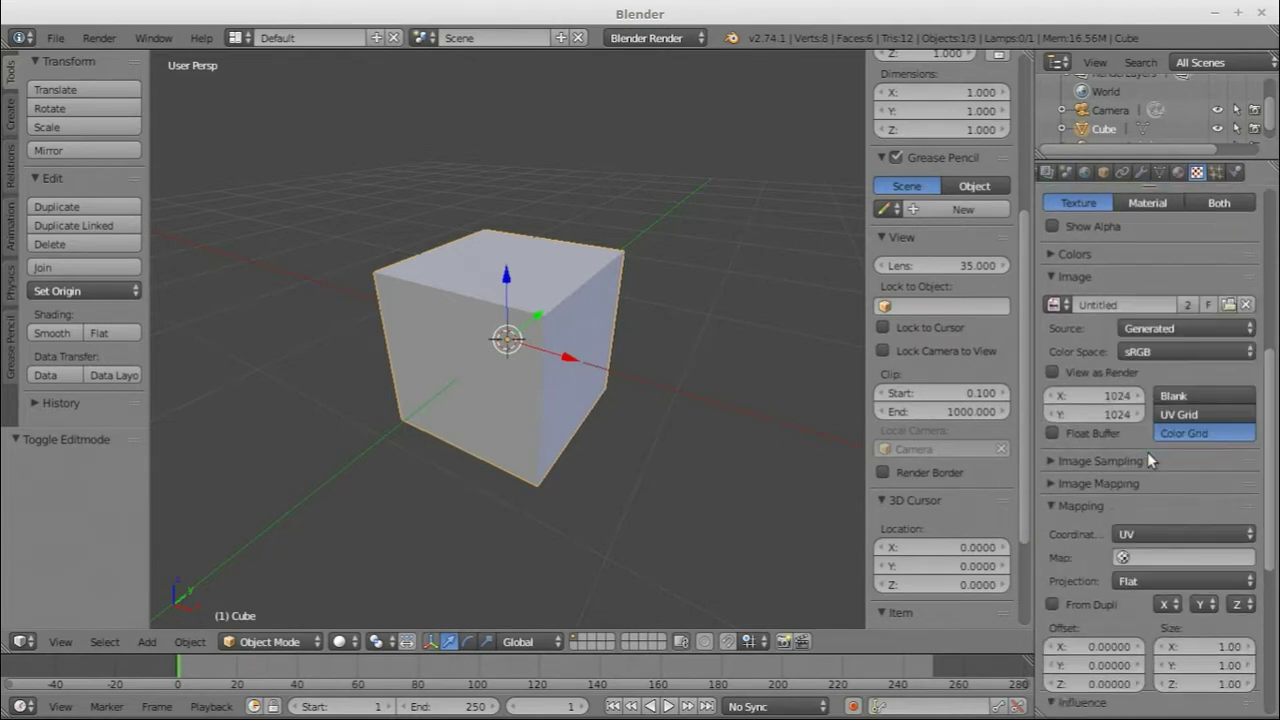
left_click(352, 643)
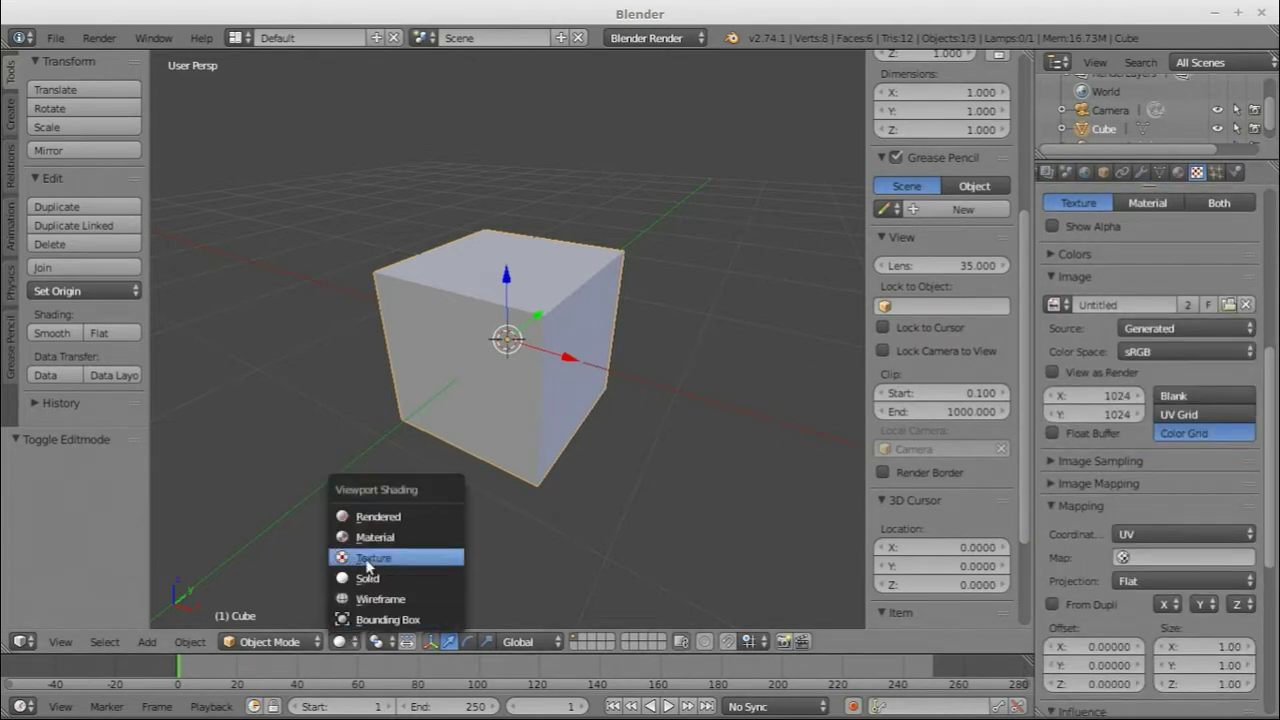
left_click(386, 530)
- Select the lamp in the scene and change its type to Sun
middle_click_drag(436, 369, 416, 293)
scroll(416, 292, "down", 10)
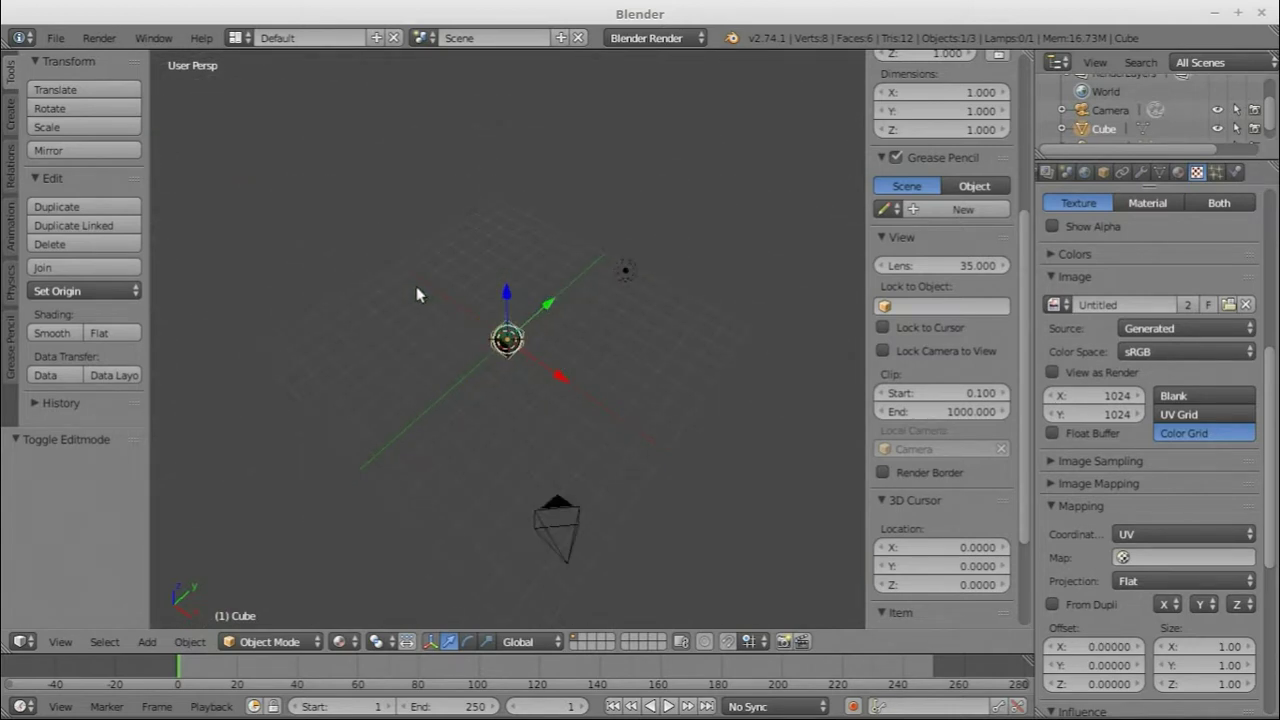
right_click(625, 270)
left_click(1141, 172)
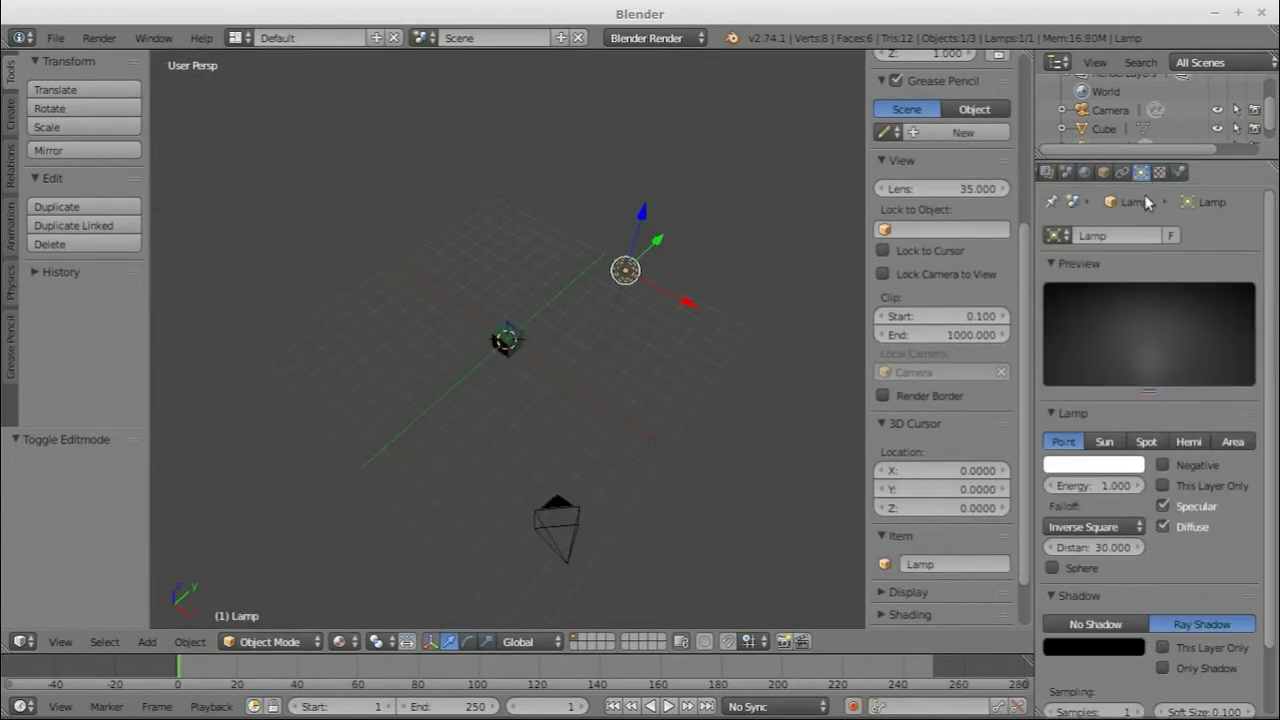
left_click(1146, 441)
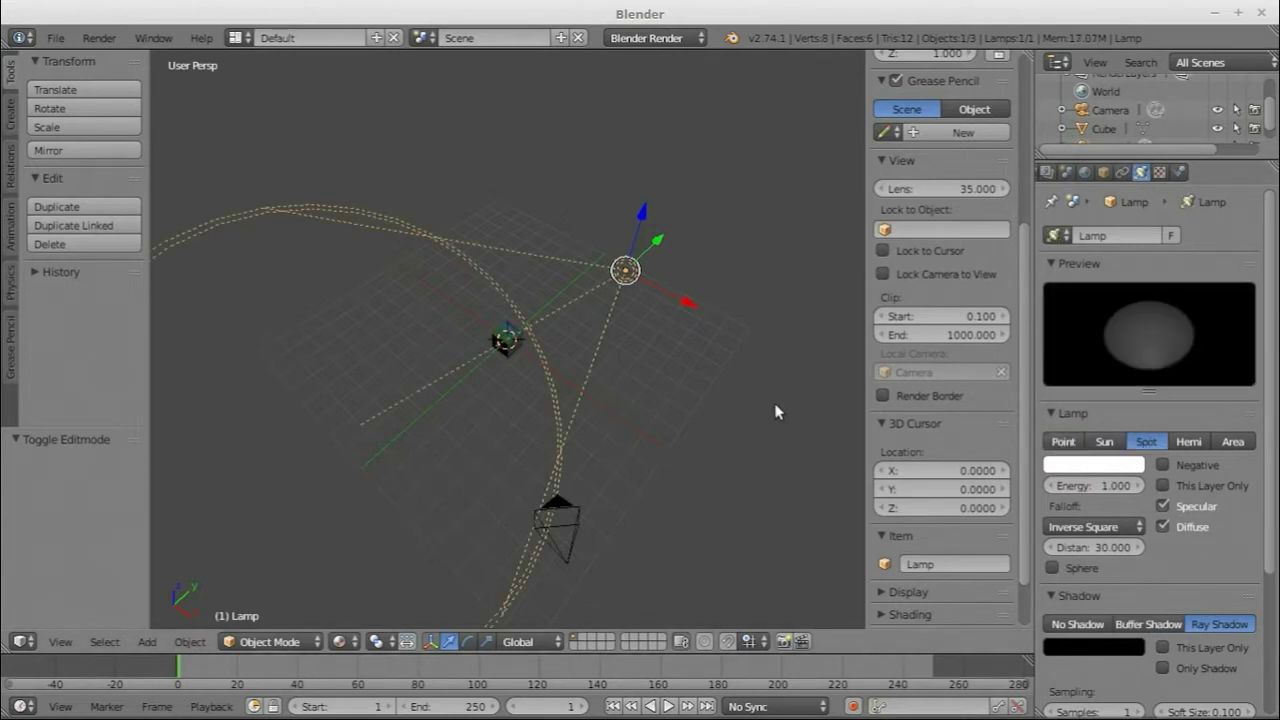
left_click(1104, 442)
- Inspect the textured cube under the new lighting and switch to the UV Editing screen layout
middle_click_drag(660, 394, 540, 341)
scroll(544, 303, "up", 10)
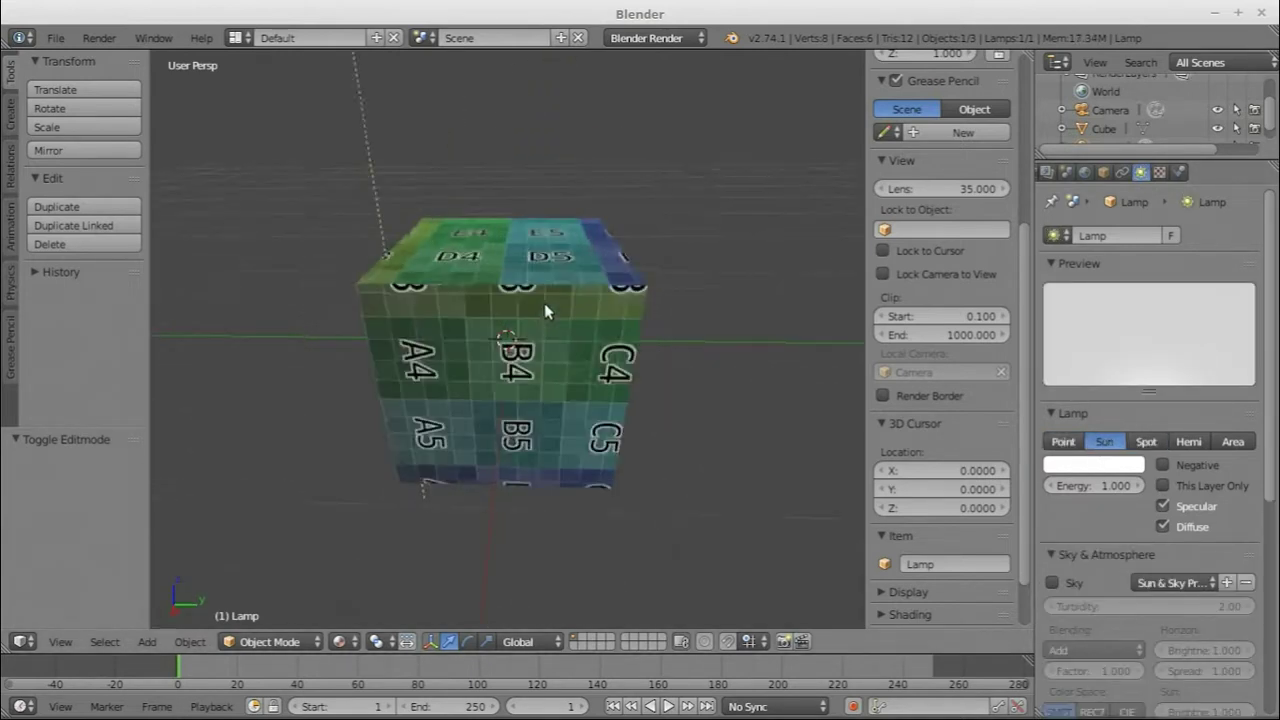
middle_click_drag(500, 294, 446, 300)
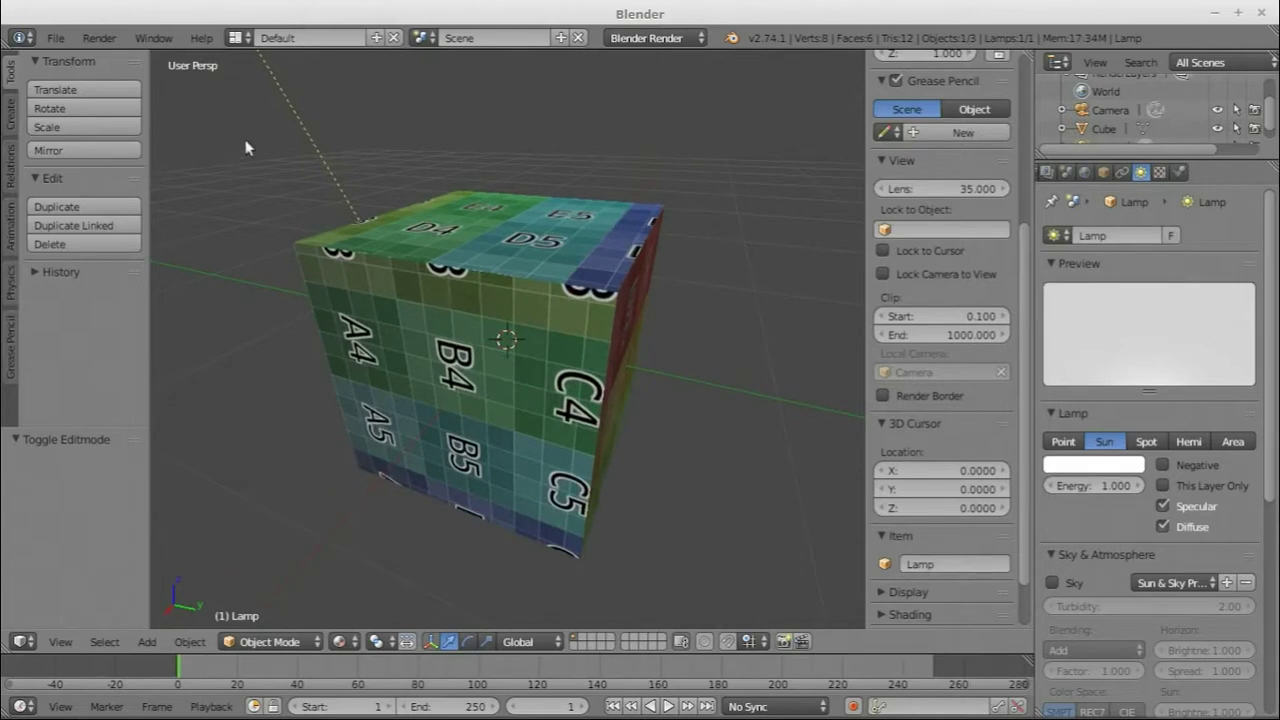
left_click(235, 37)
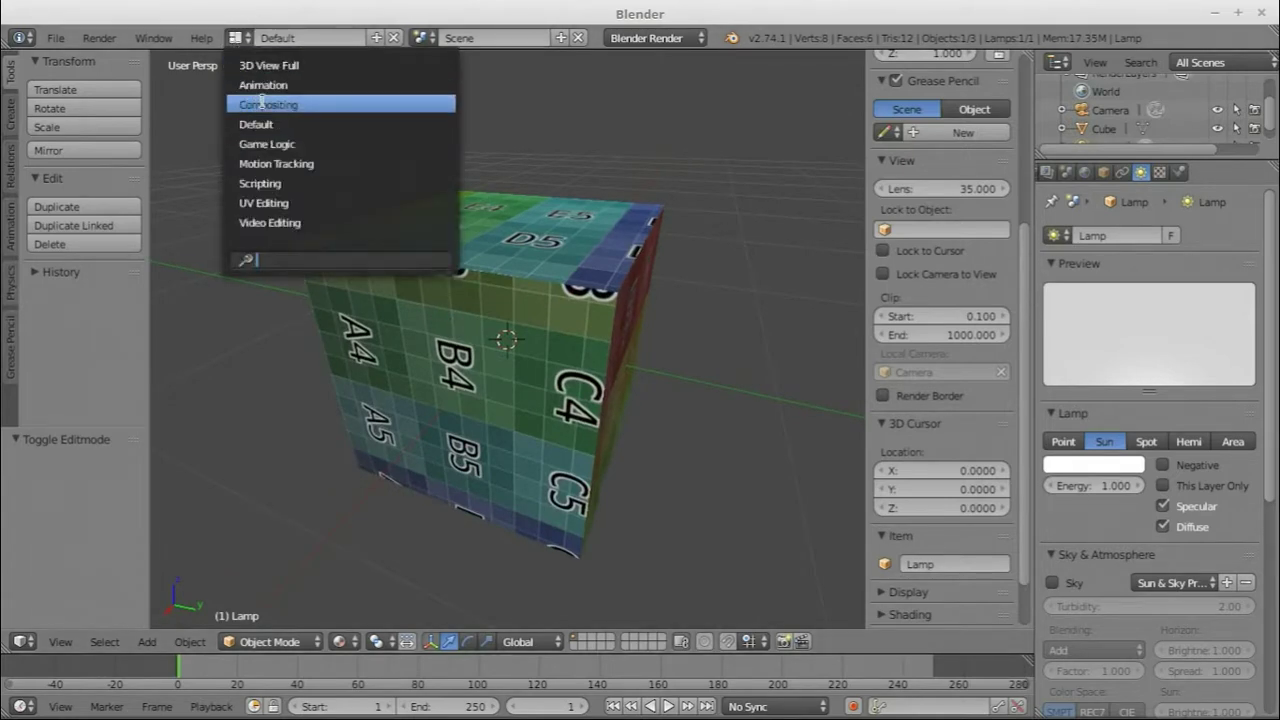
left_click(263, 203)
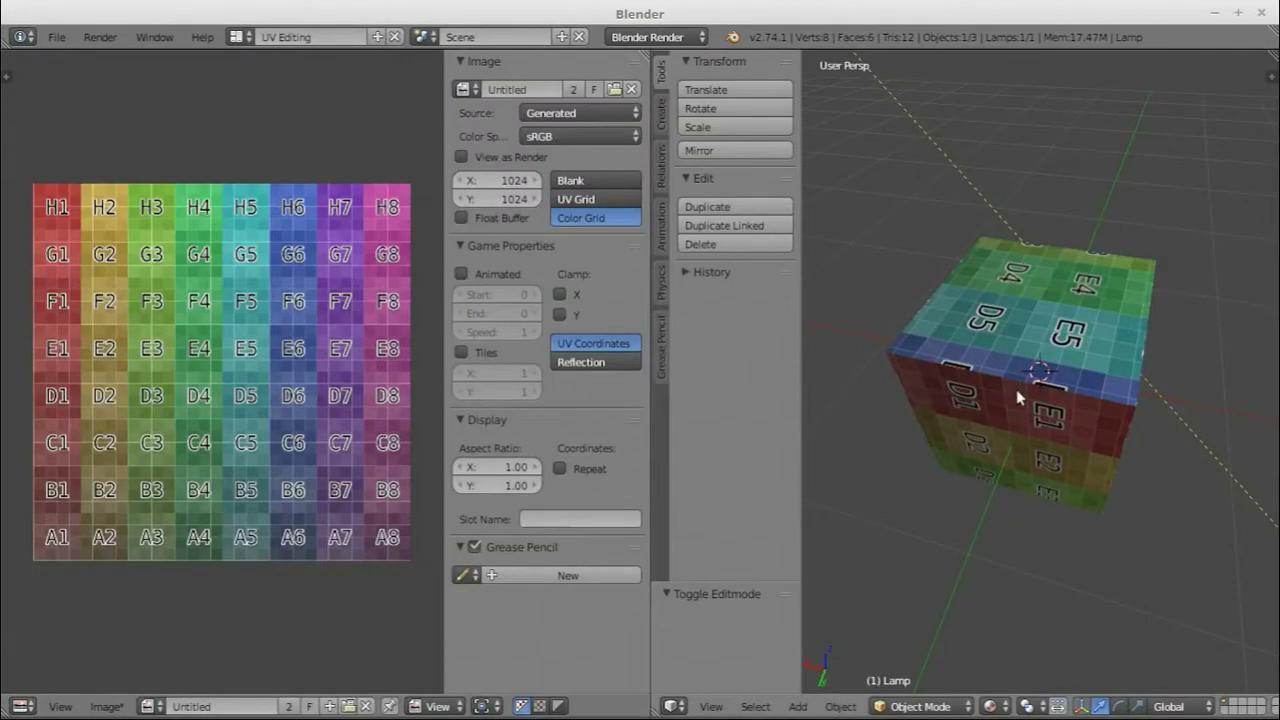
- Duplicate the sun lamp, place the copy beside the original and rotate it by 180°
middle_click_drag(1016, 389, 980, 230)
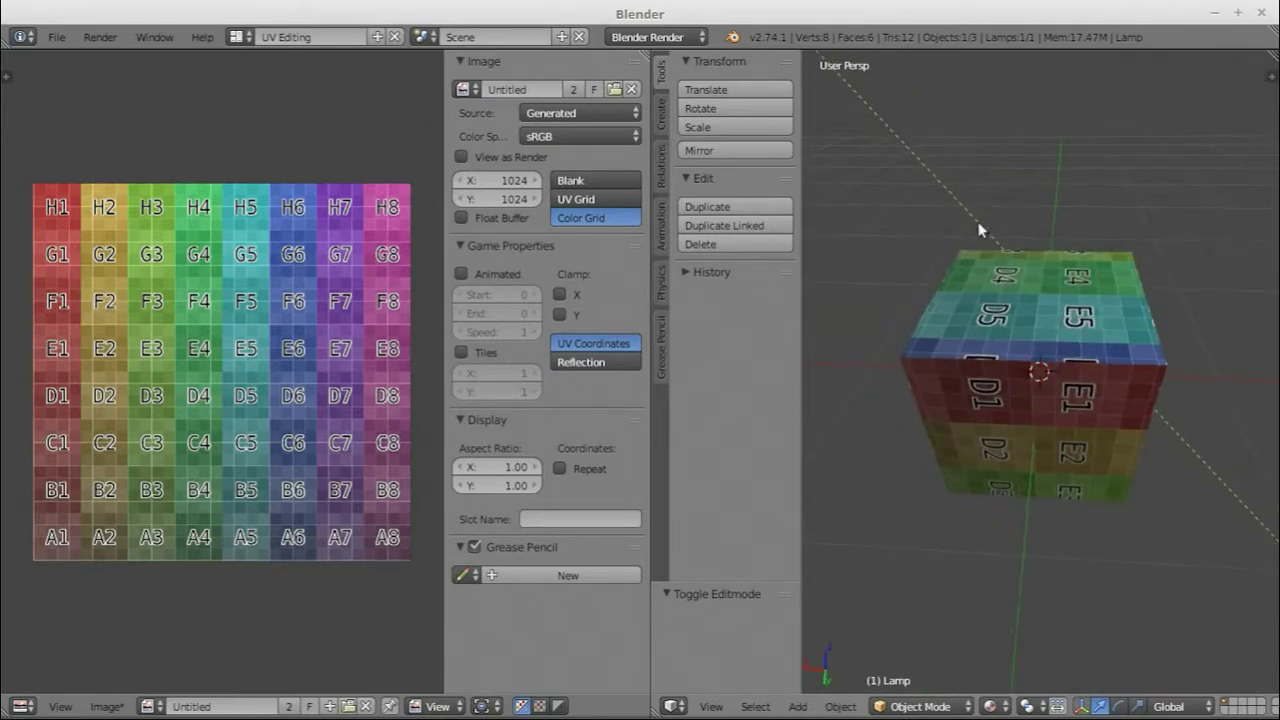
key("shift+d")
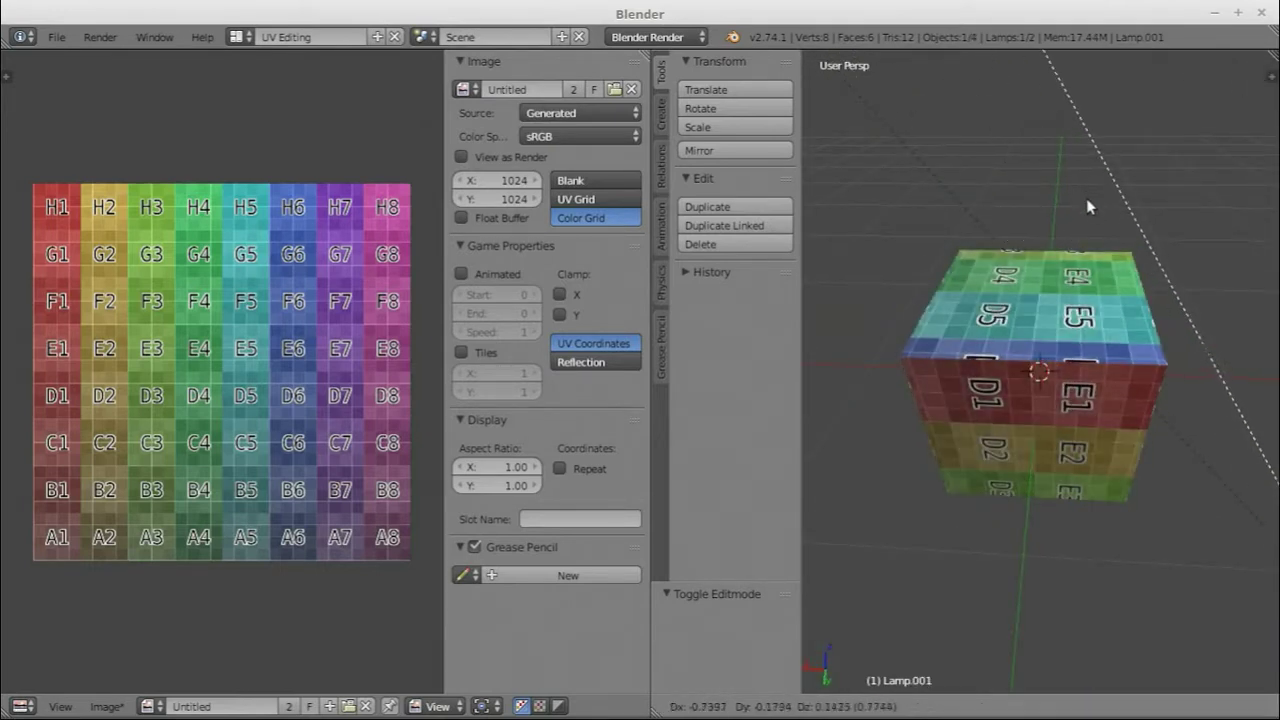
left_click(1092, 216)
type("r")
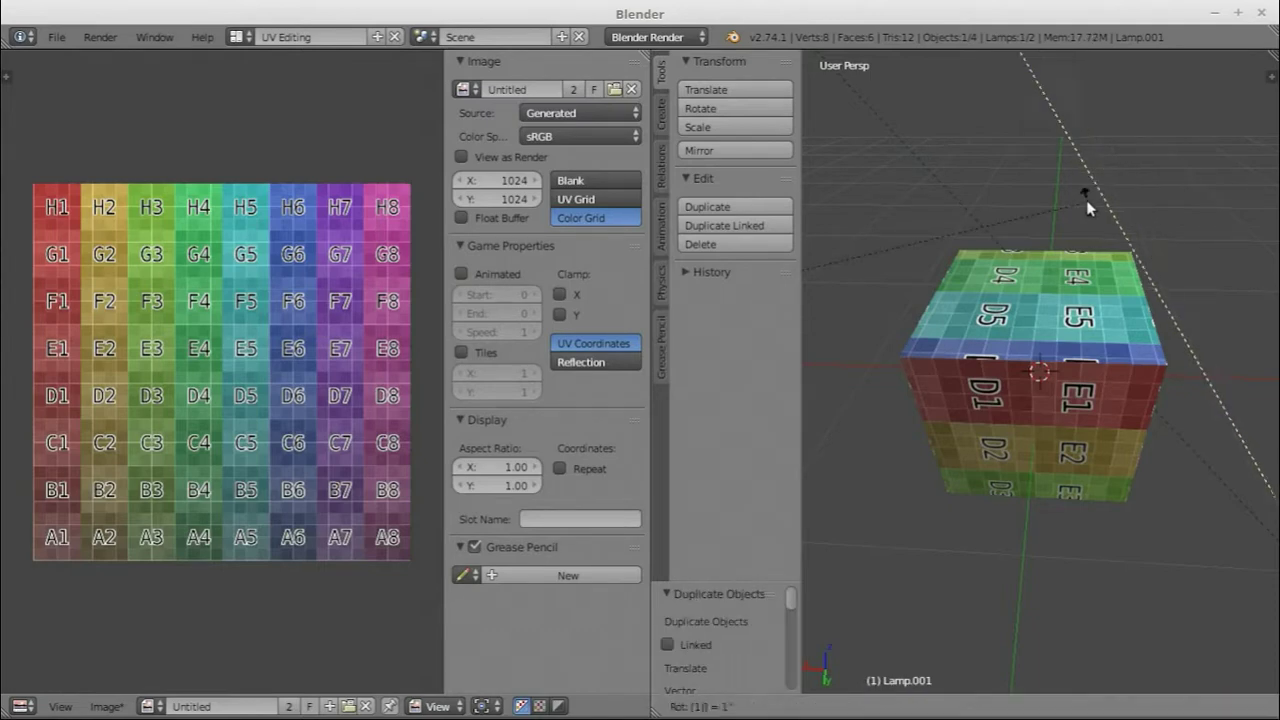
type("180")
key("Return")
- Select the cube, enter Edit Mode and unwrap all its faces
middle_click_drag(1088, 204, 1069, 445)
middle_click_drag(1063, 398, 1056, 347)
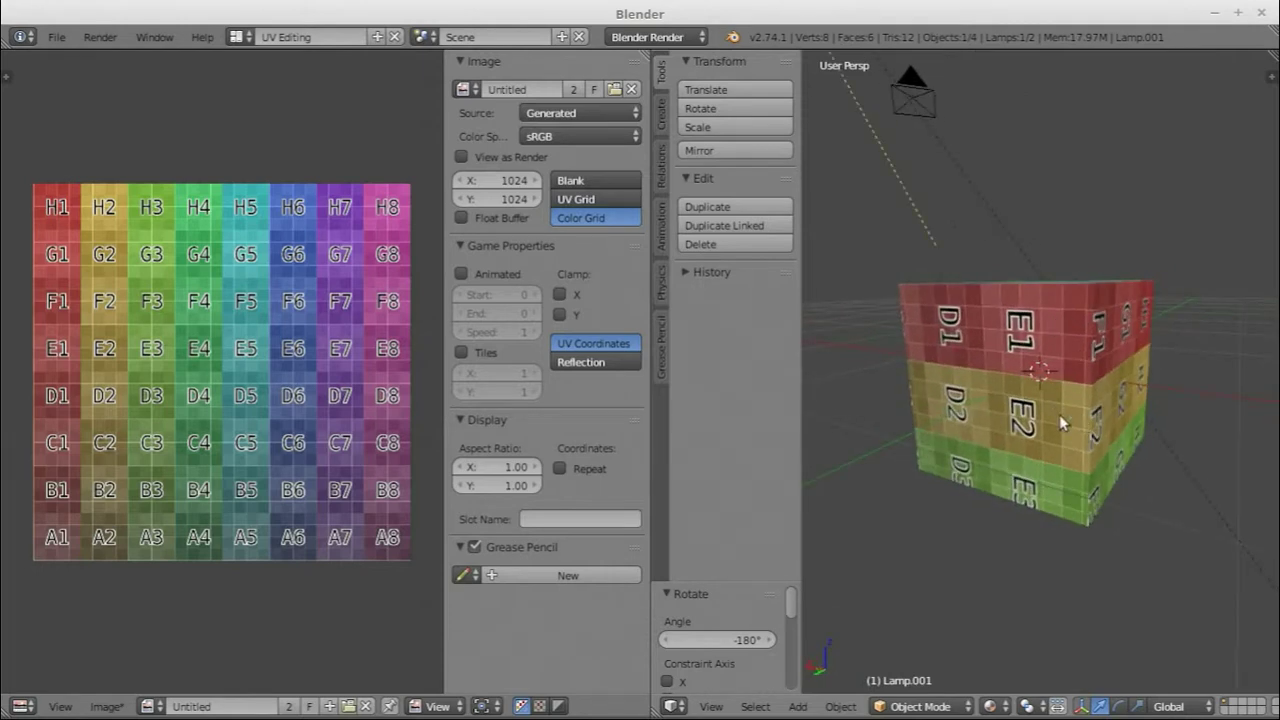
middle_click_drag(1059, 414, 1035, 444)
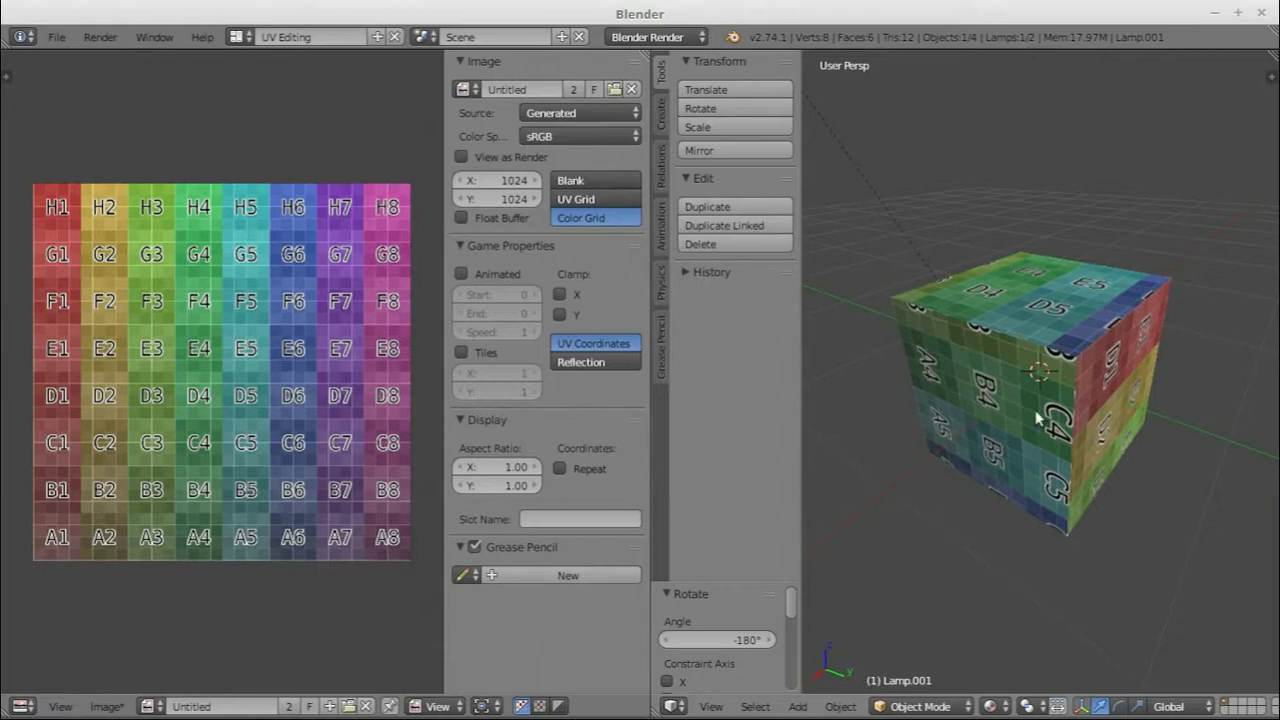
right_click(1042, 370)
key("Tab")
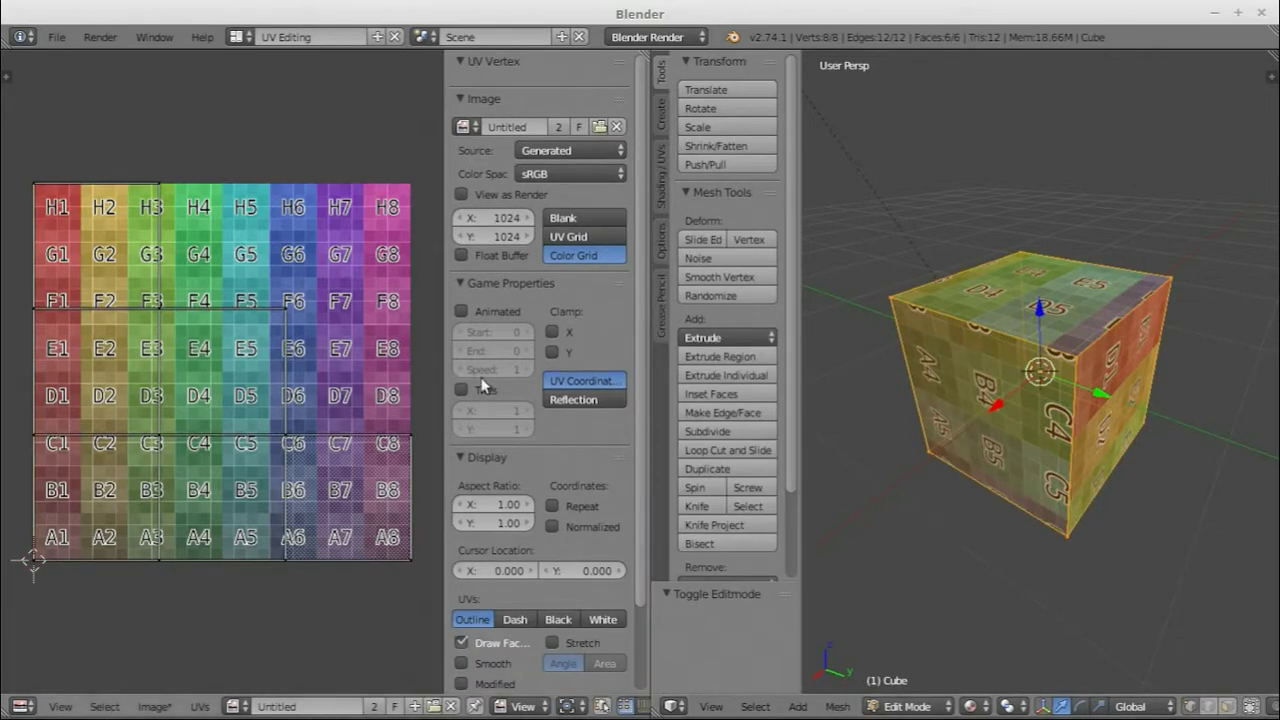
key("u")
left_click(1035, 440)
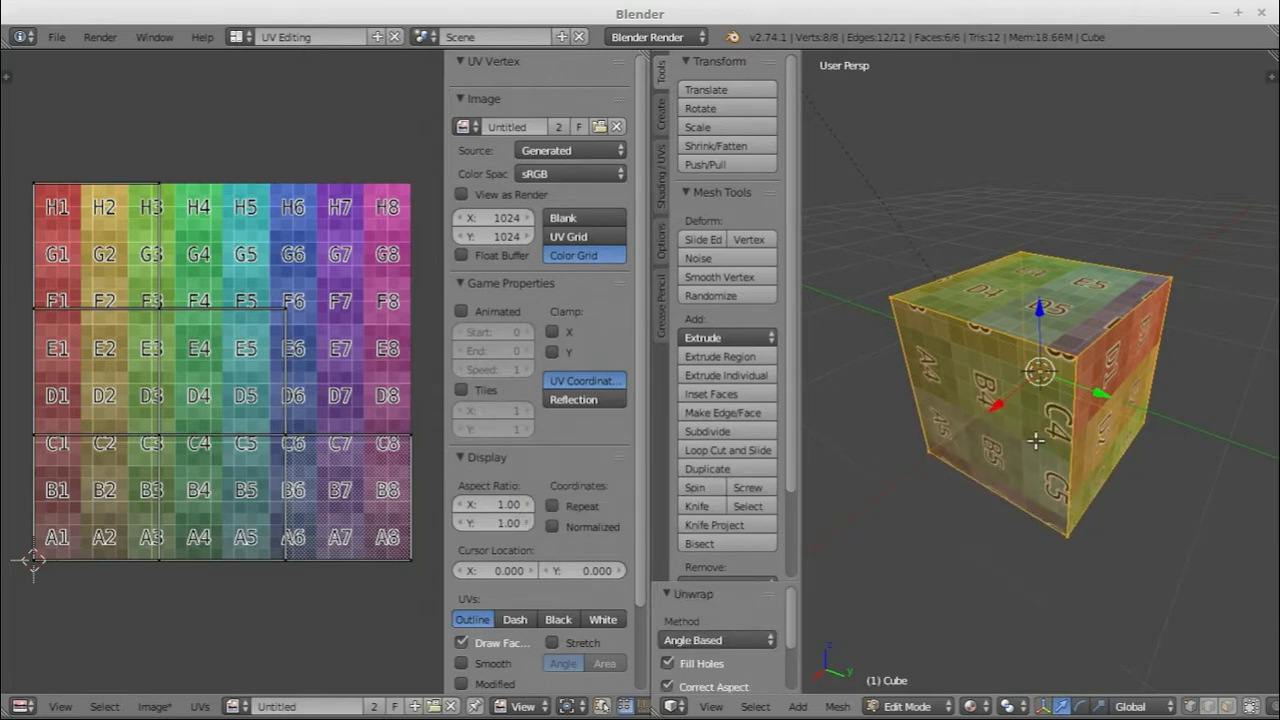
- Reset the cube's UV mapping so each face covers the whole color grid image
middle_click_drag(1055, 410, 966, 412)
key("u")
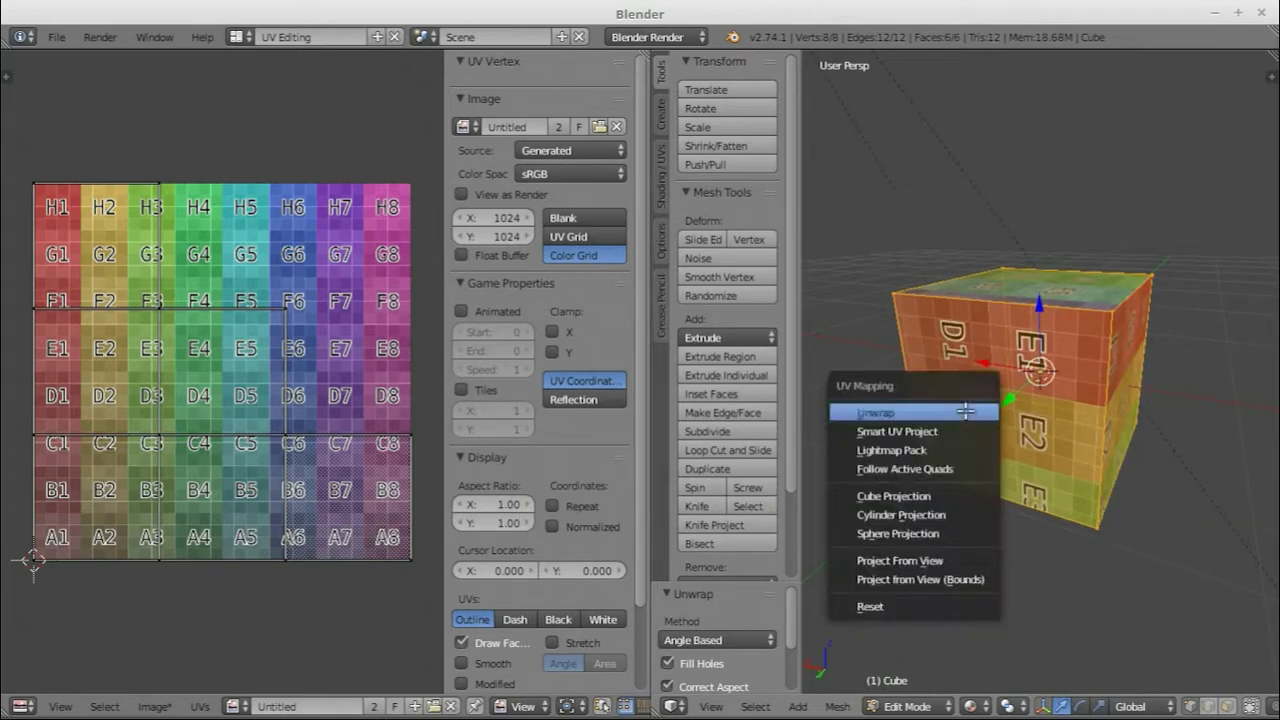
left_click(885, 606)
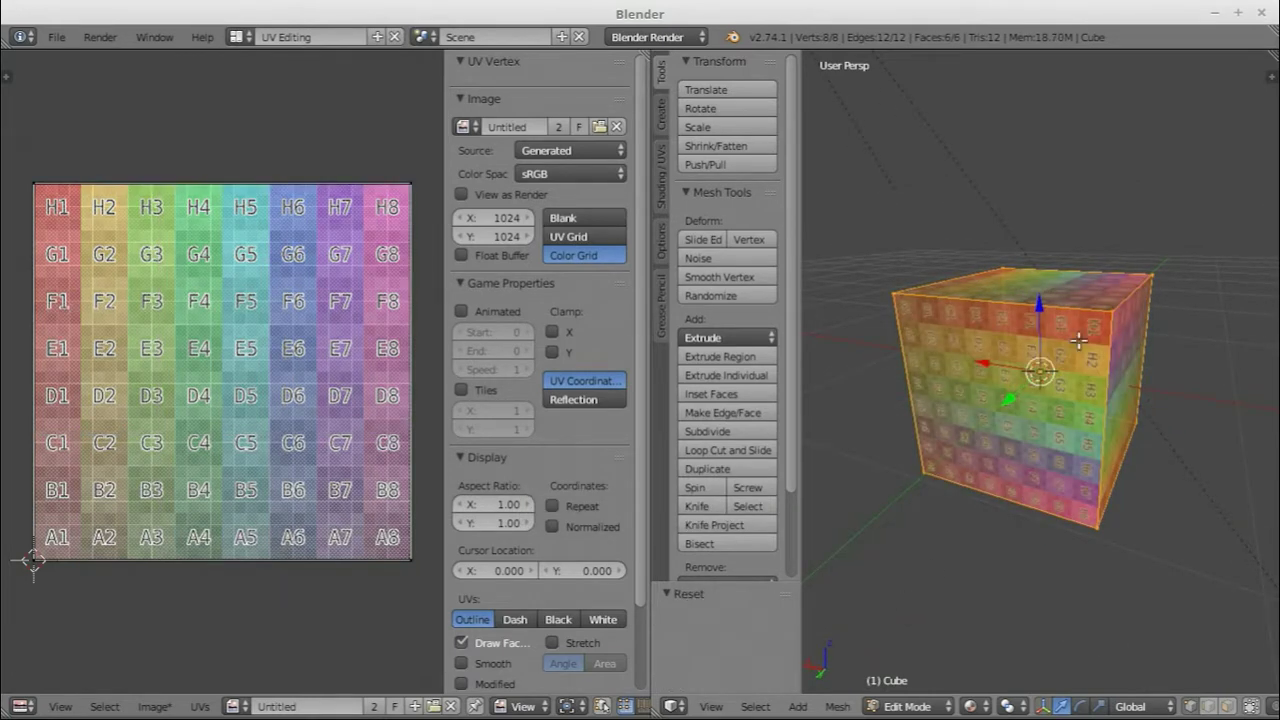
middle_click_drag(1078, 340, 917, 386)
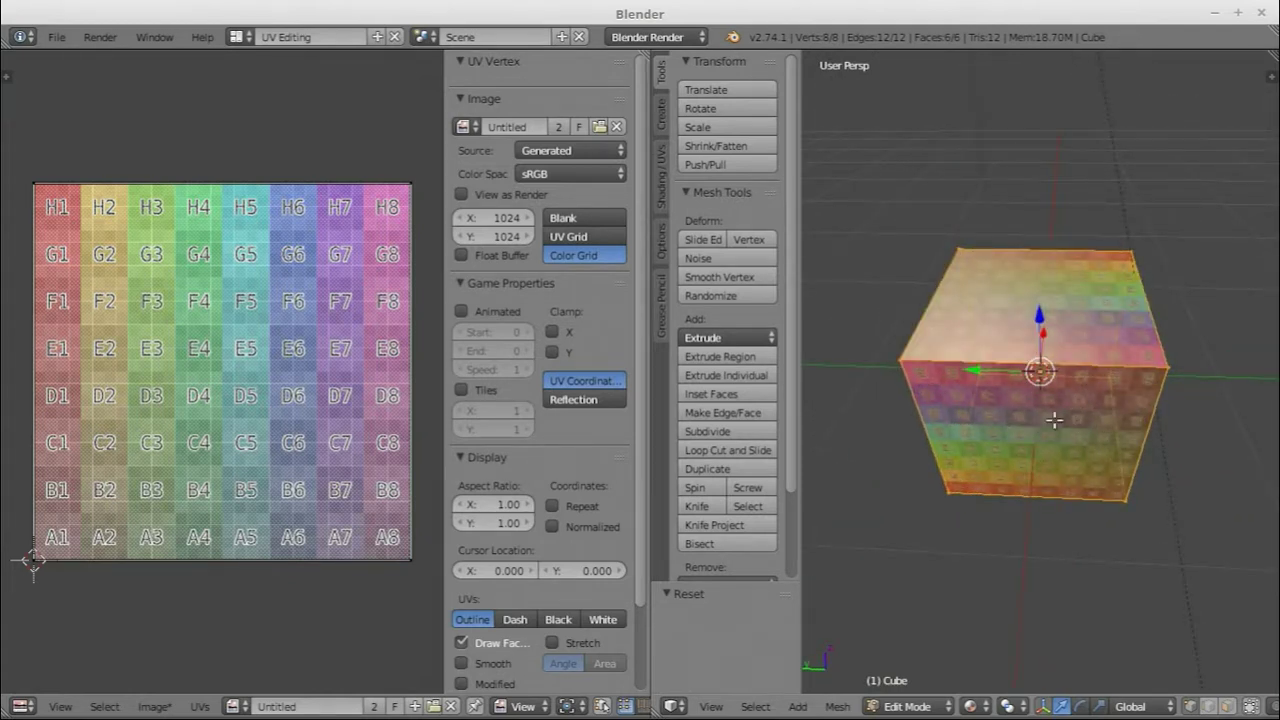
right_click(1145, 440)
right_click(1031, 373, "shift")
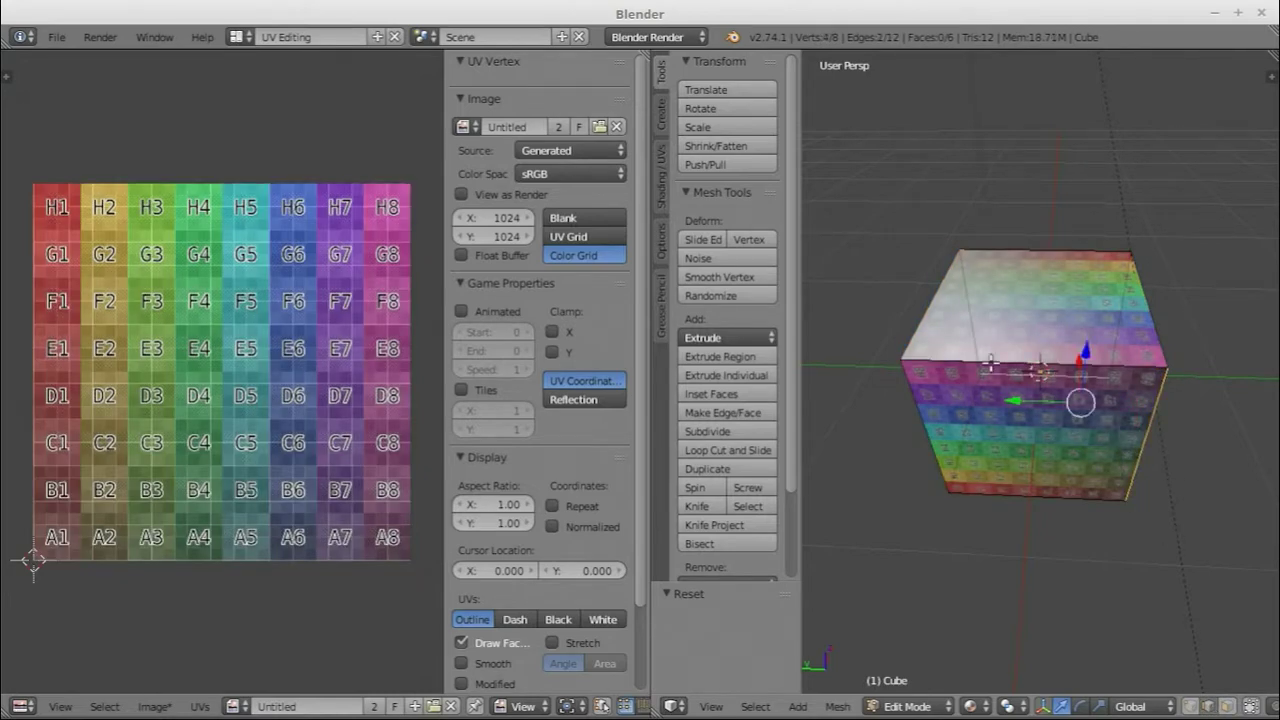
right_click(1018, 381)
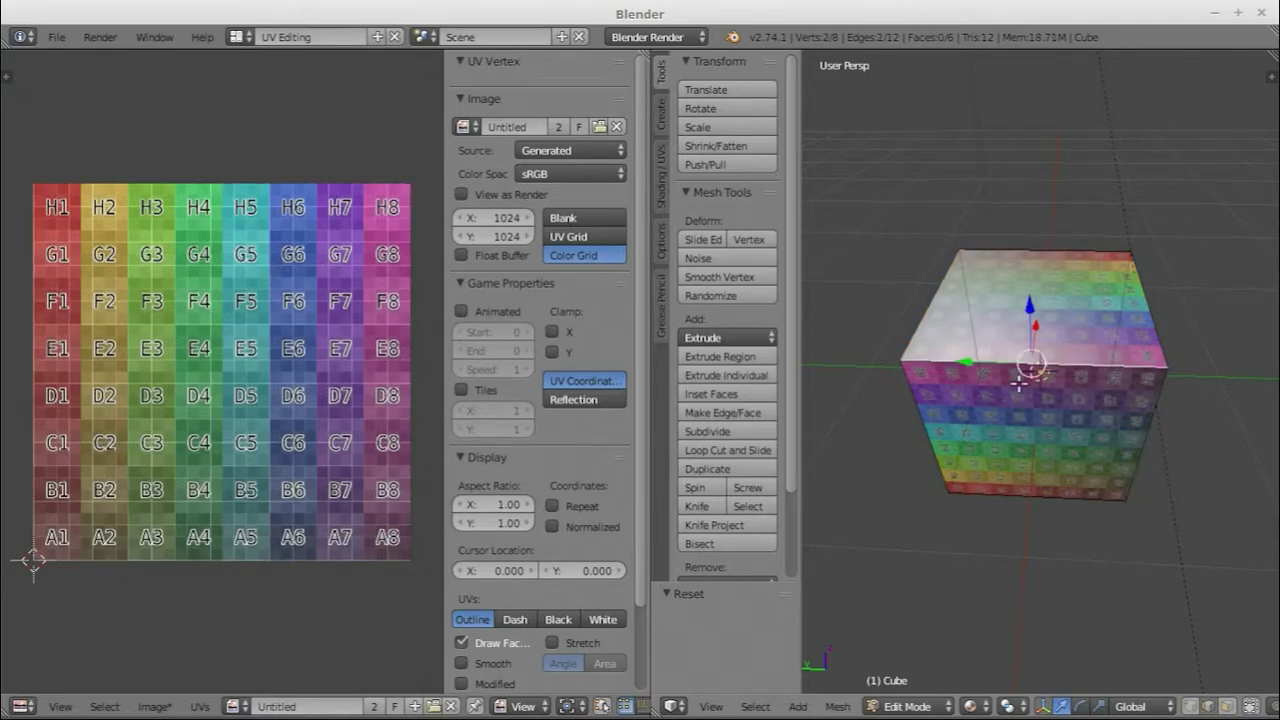
right_click(1152, 417, "shift")
right_click(930, 421, "shift")
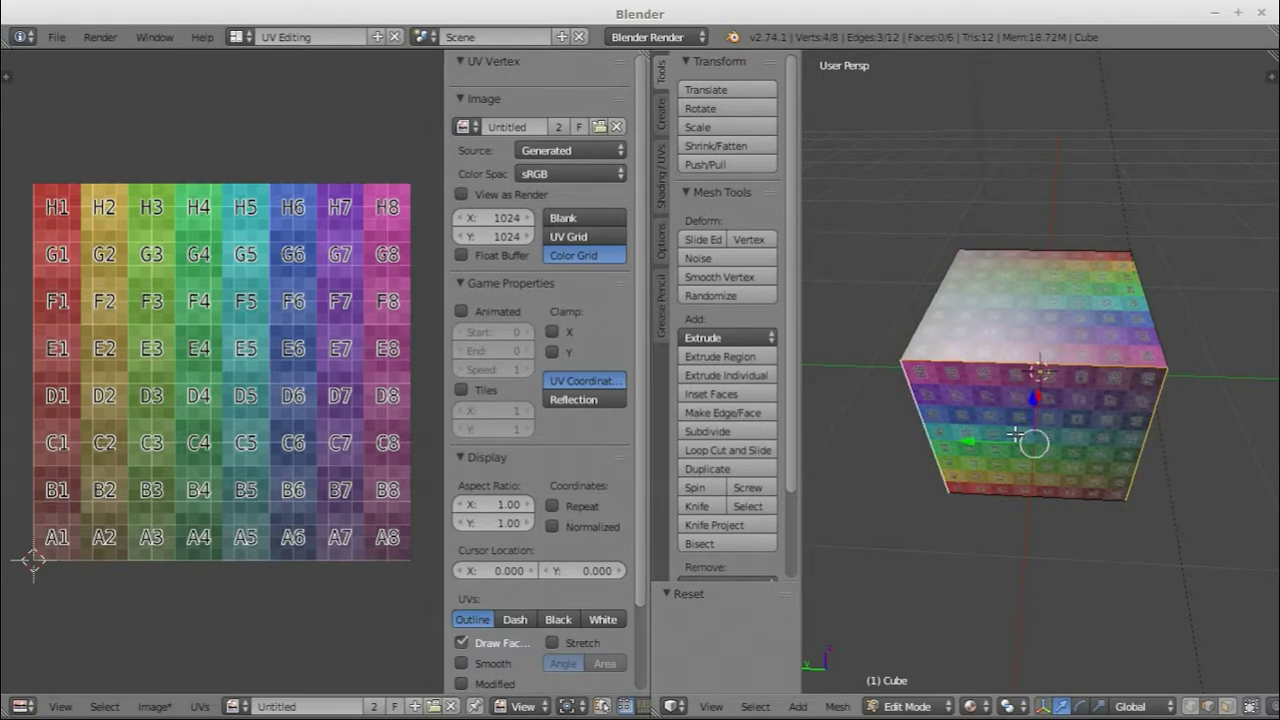
key("ctrl+e")
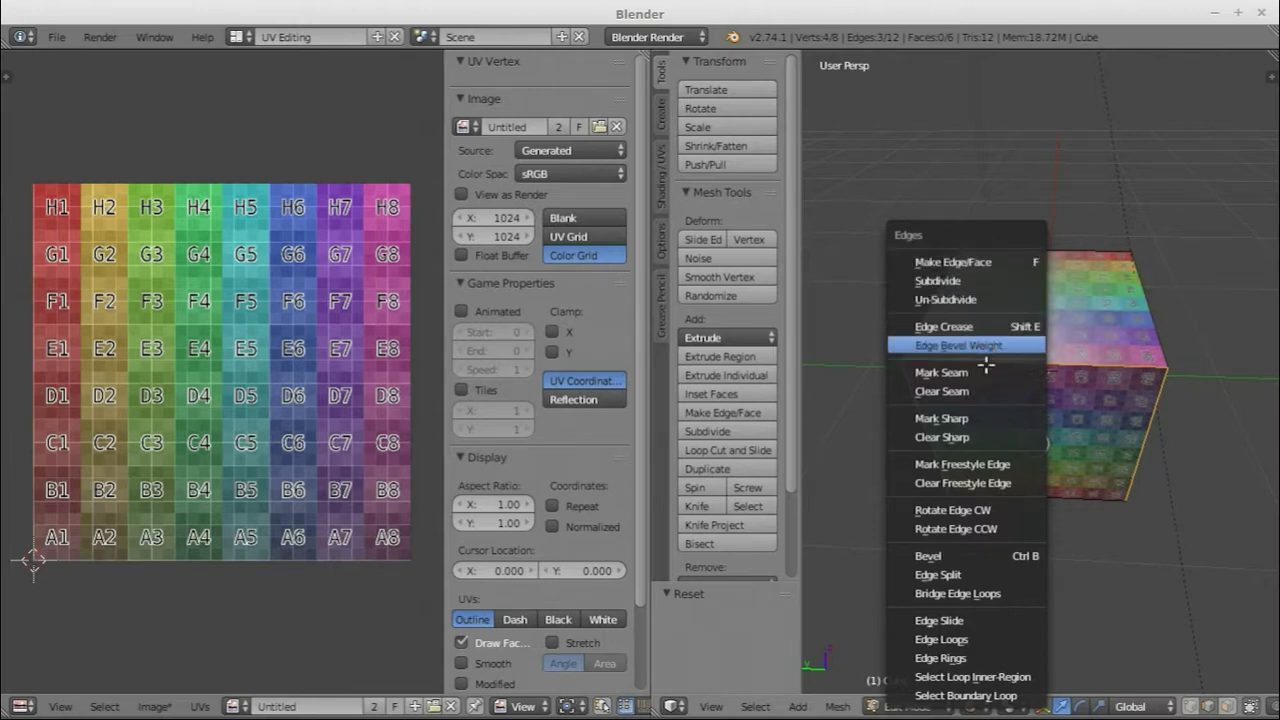
right_click(1160, 431)
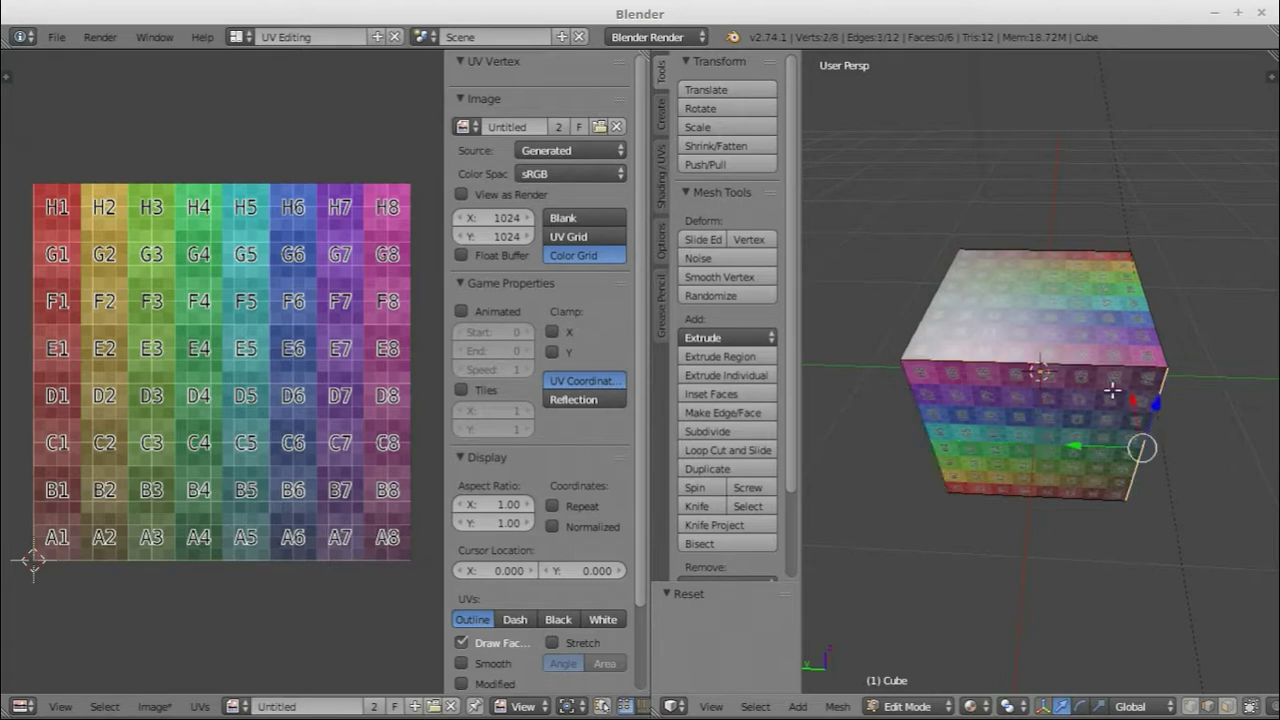
right_click(1093, 362)
right_click(928, 433)
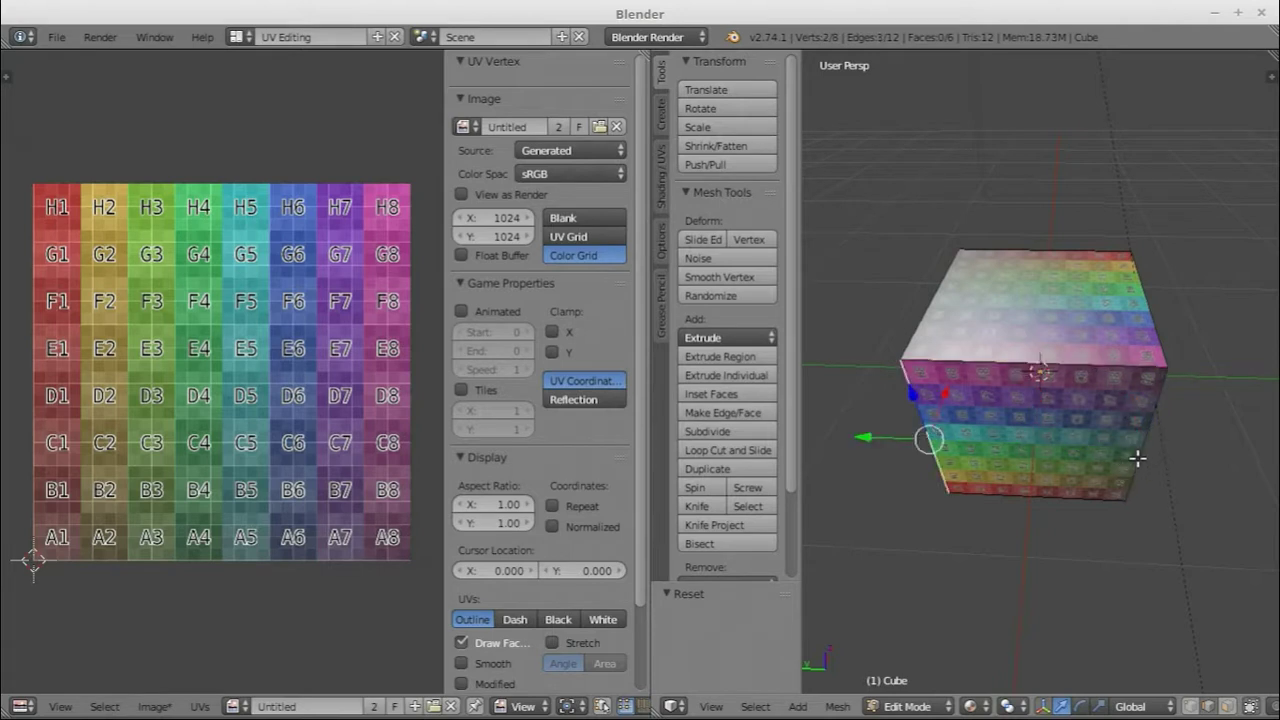
- Mark the top edge and both vertical edges of the cube's front-facing side as seams
right_click(1138, 458)
right_click(970, 414, "shift")
right_click(931, 436, "shift")
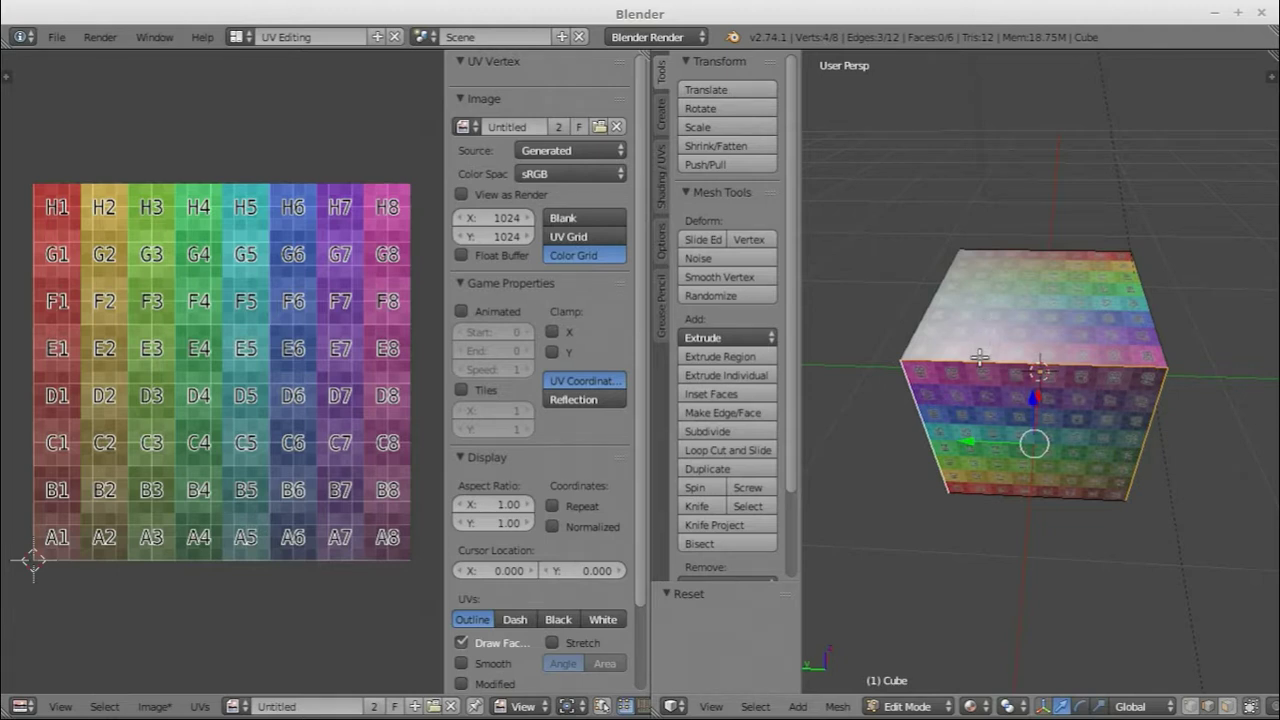
key("ctrl+e")
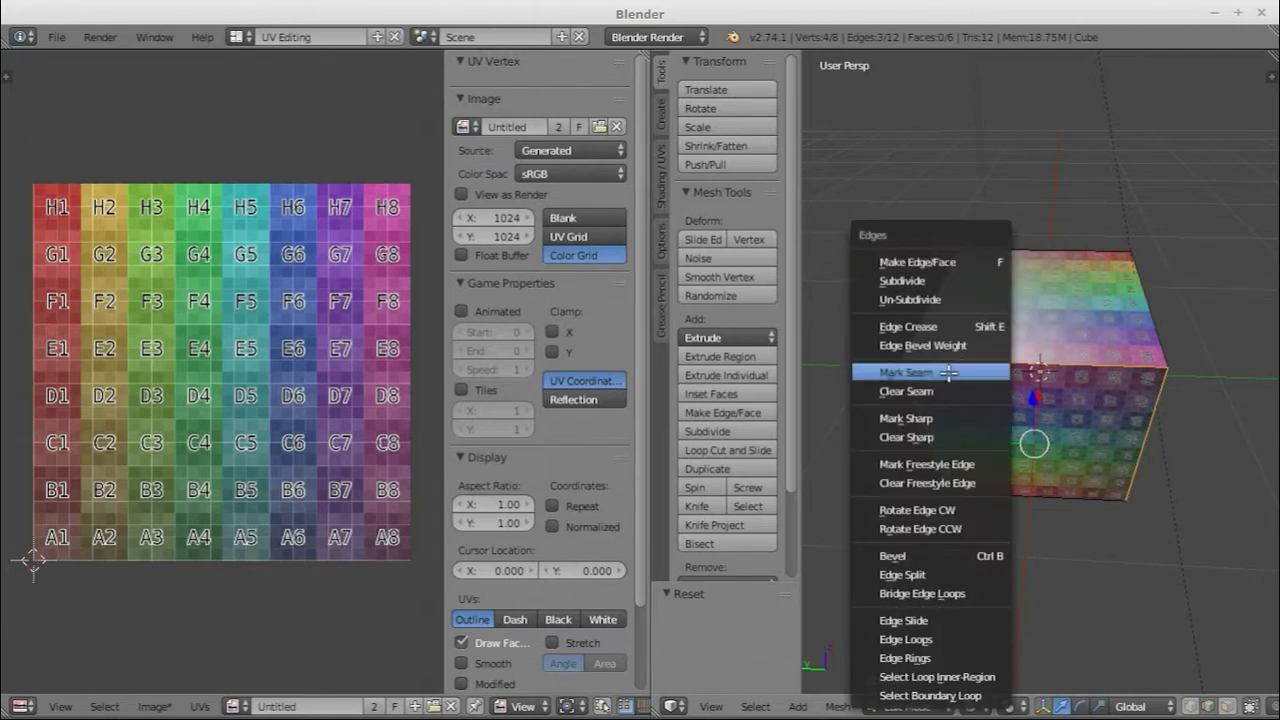
left_click(948, 370)
- Mark the top edge and both vertical edges of the cube's opposite side as seams
middle_click_drag(1058, 381, 1080, 446)
right_click(1019, 456, "shift")
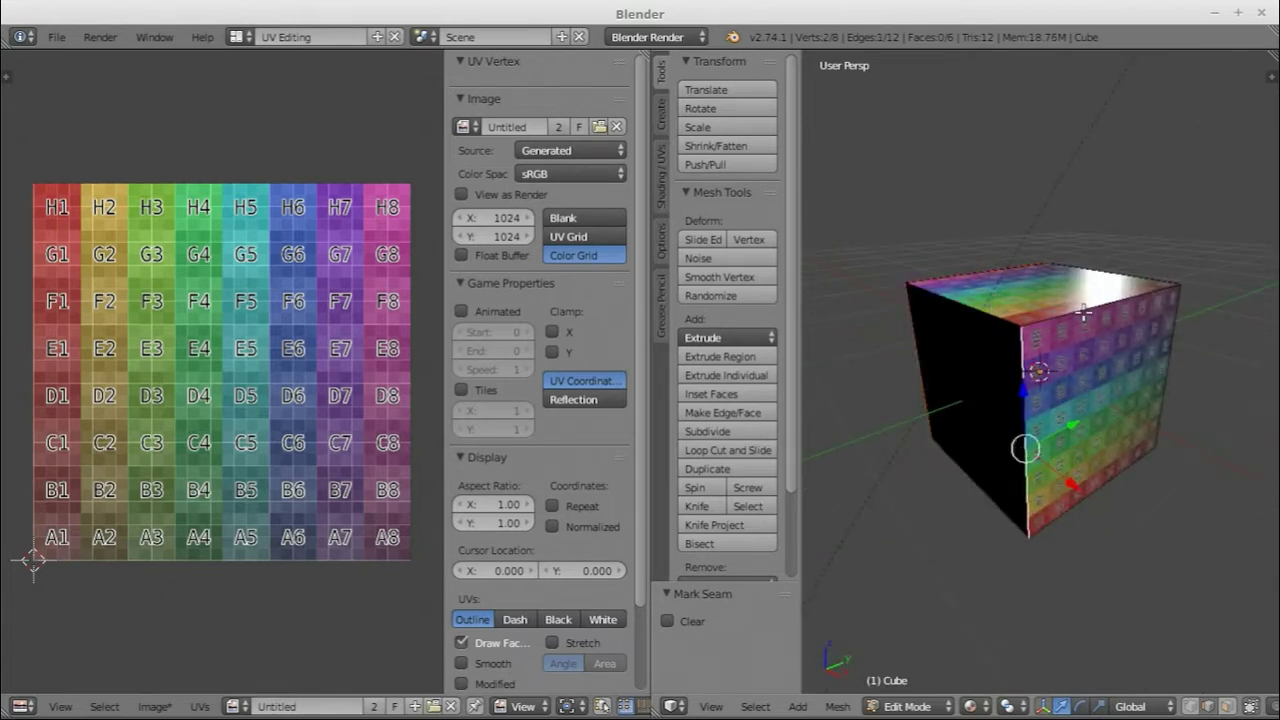
right_click(1169, 369, "shift")
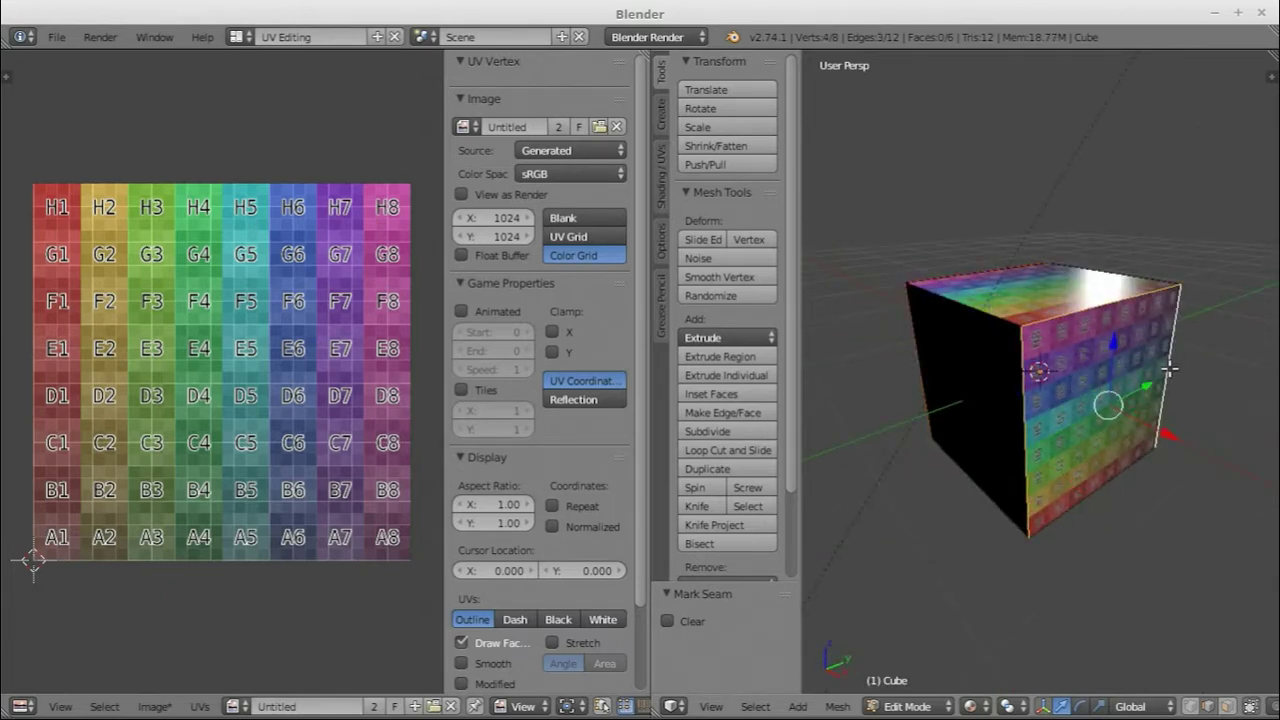
key("ctrl+e")
left_click(1169, 369)
- Select the entire cube and unwrap it along the marked seams
middle_click_drag(1169, 369, 1120, 439)
key("a")
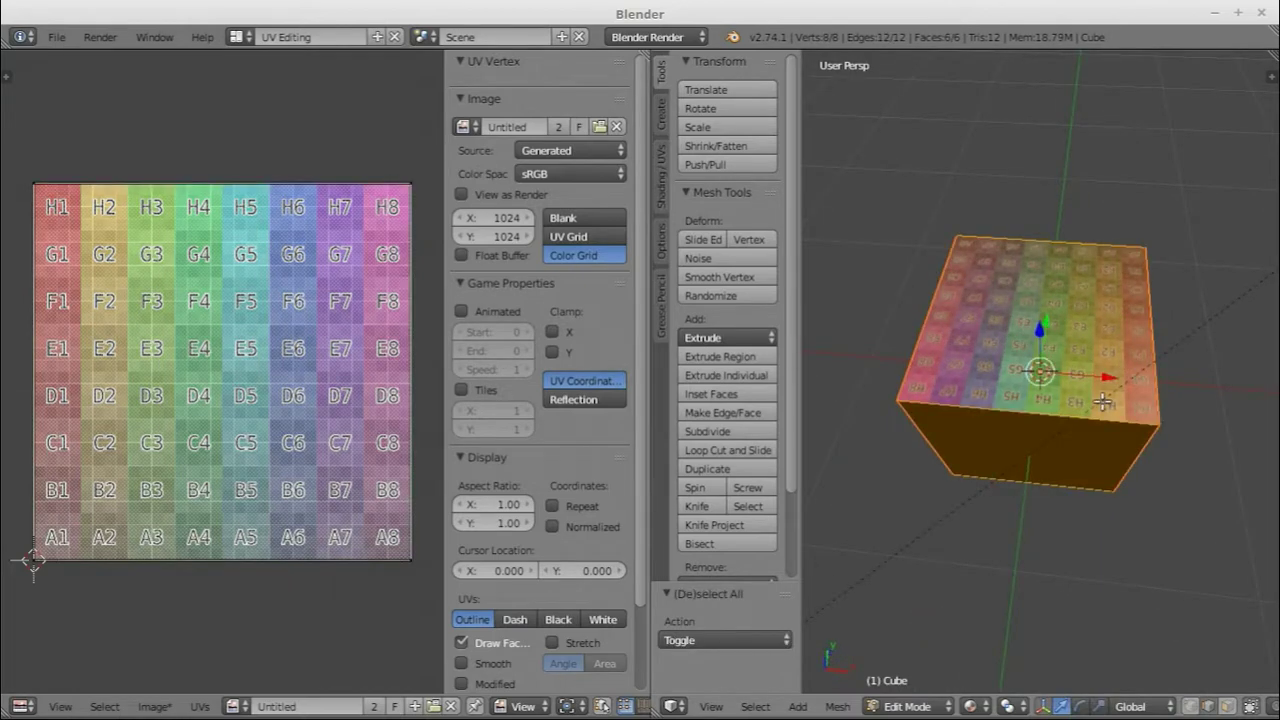
key("u")
left_click(1063, 202)
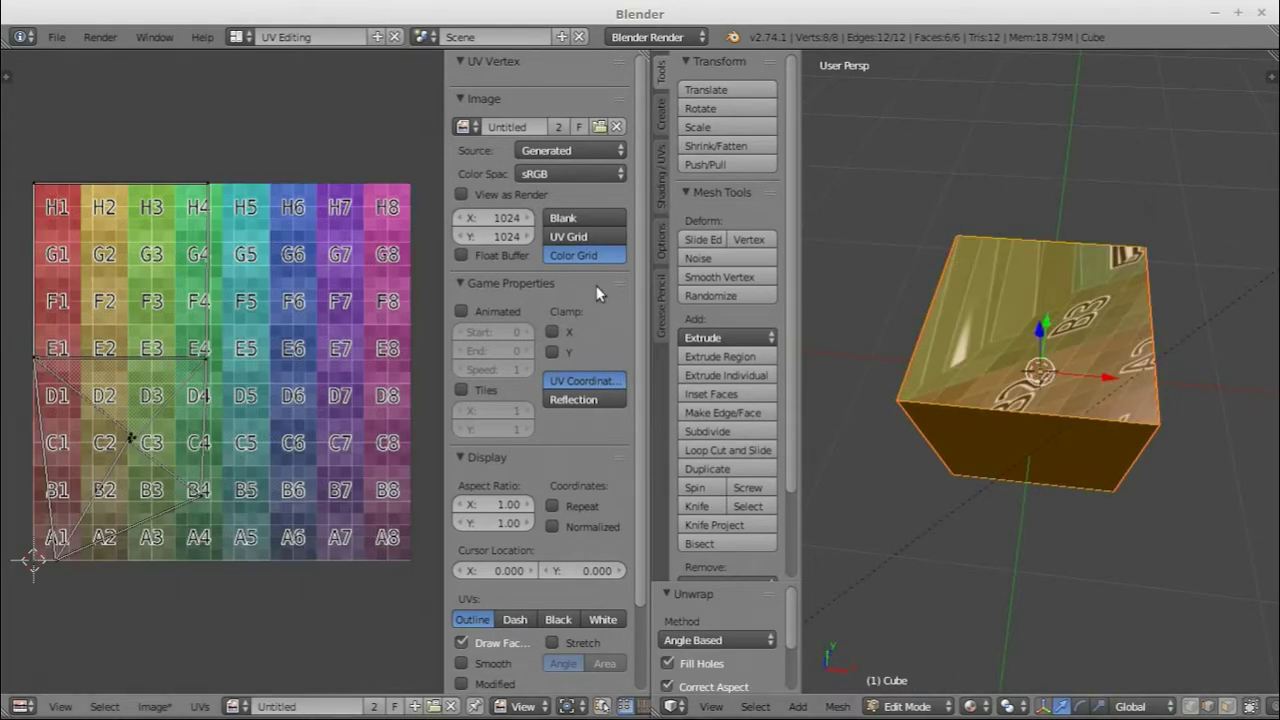
- Deselect the cube's geometry and examine how the color grid falls across its faces and seams
scroll(191, 397, "up", 3)
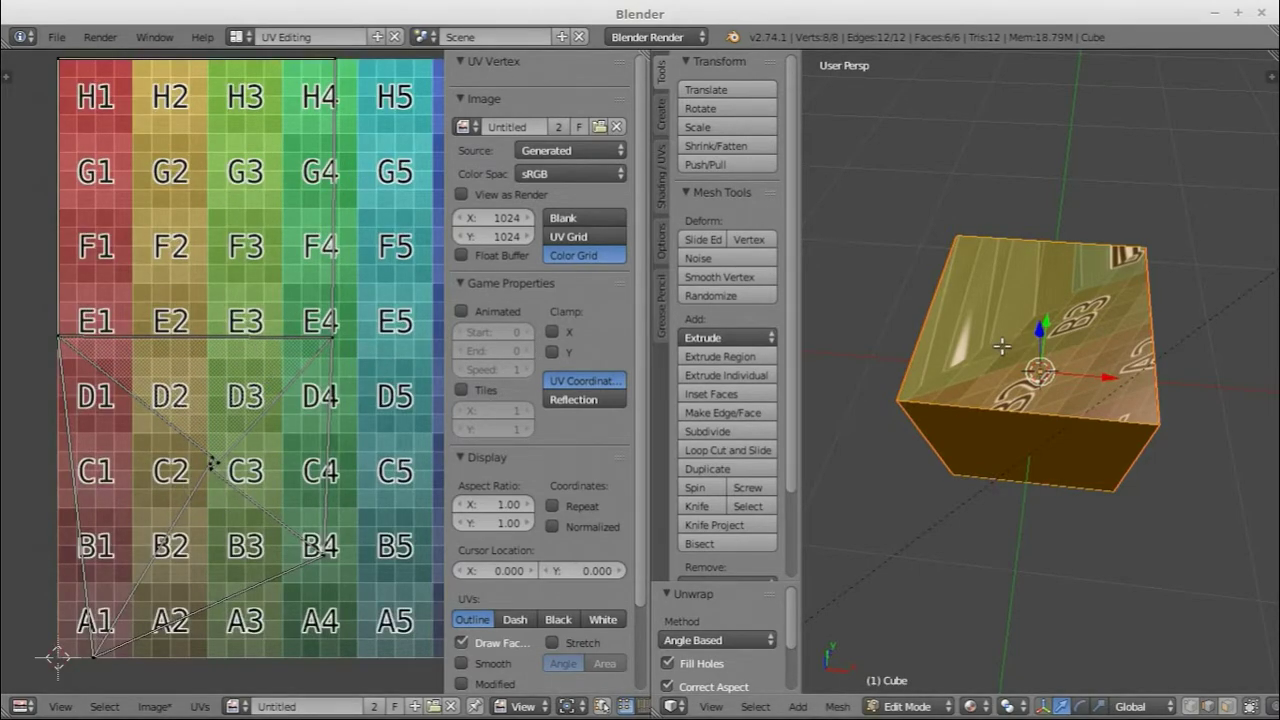
middle_click_drag(1000, 345, 1051, 336)
key("a")
key("a")
key("a")
scroll(966, 300, "up", 8)
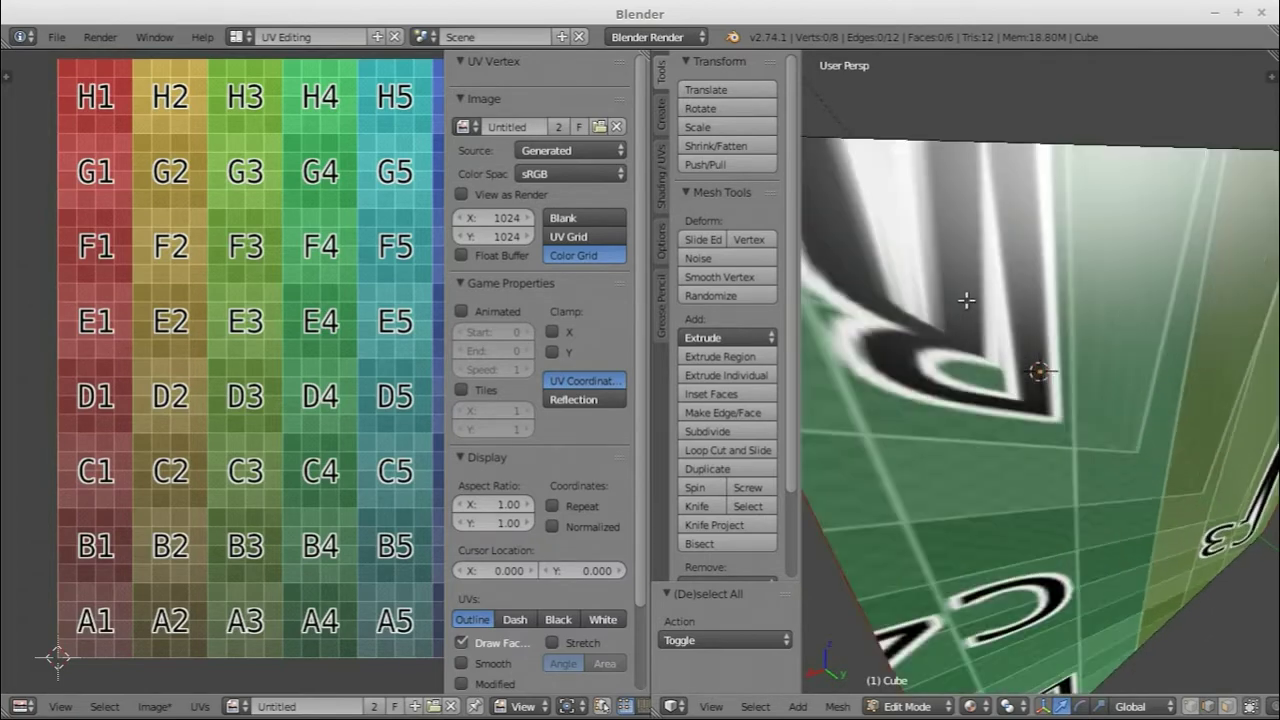
middle_click_drag(926, 353, 969, 386)
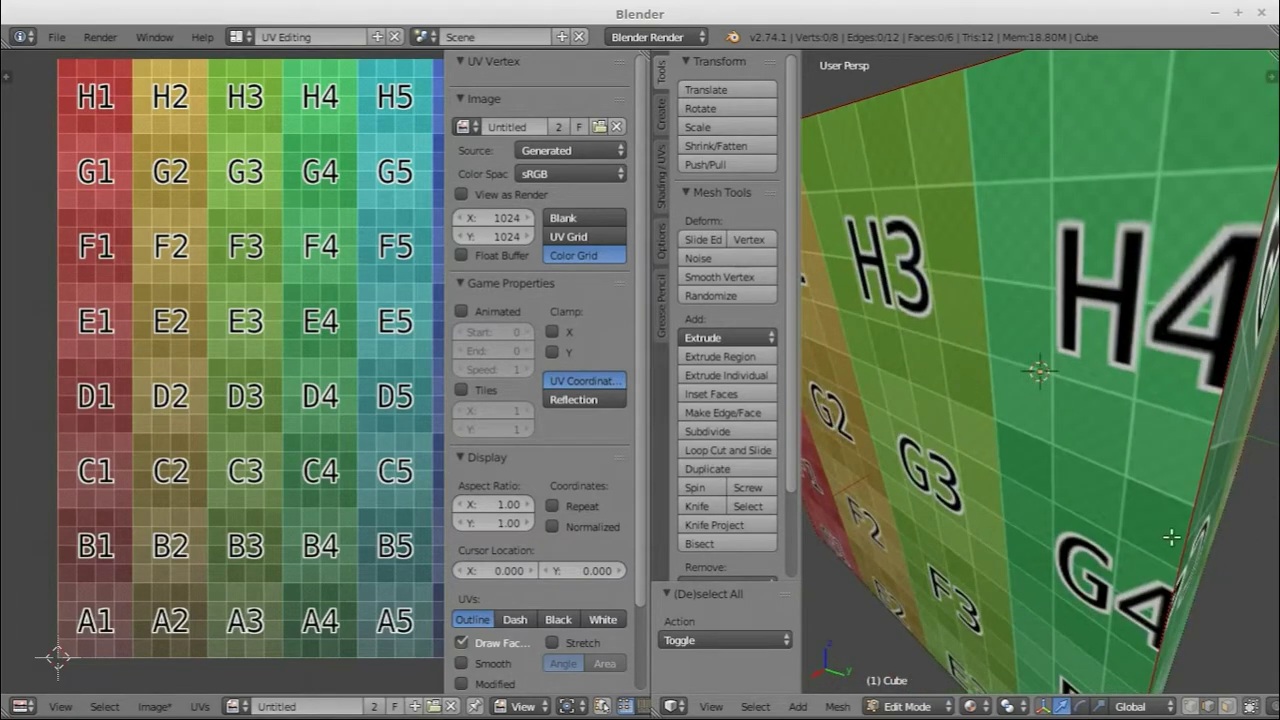
scroll(1183, 456, "down", 6)
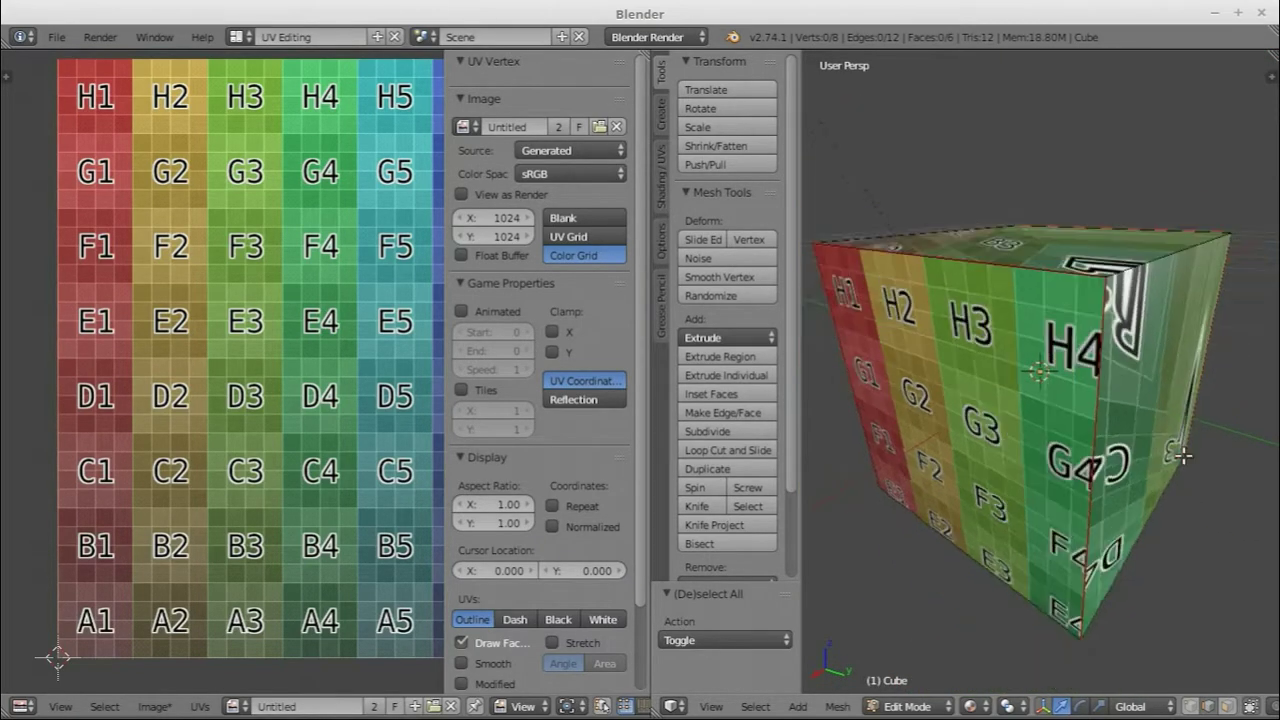
- Mark the cube's edge between the top face and the unlit side as a seam
middle_click_drag(1075, 519, 1190, 466)
middle_click_drag(1130, 361, 824, 389)
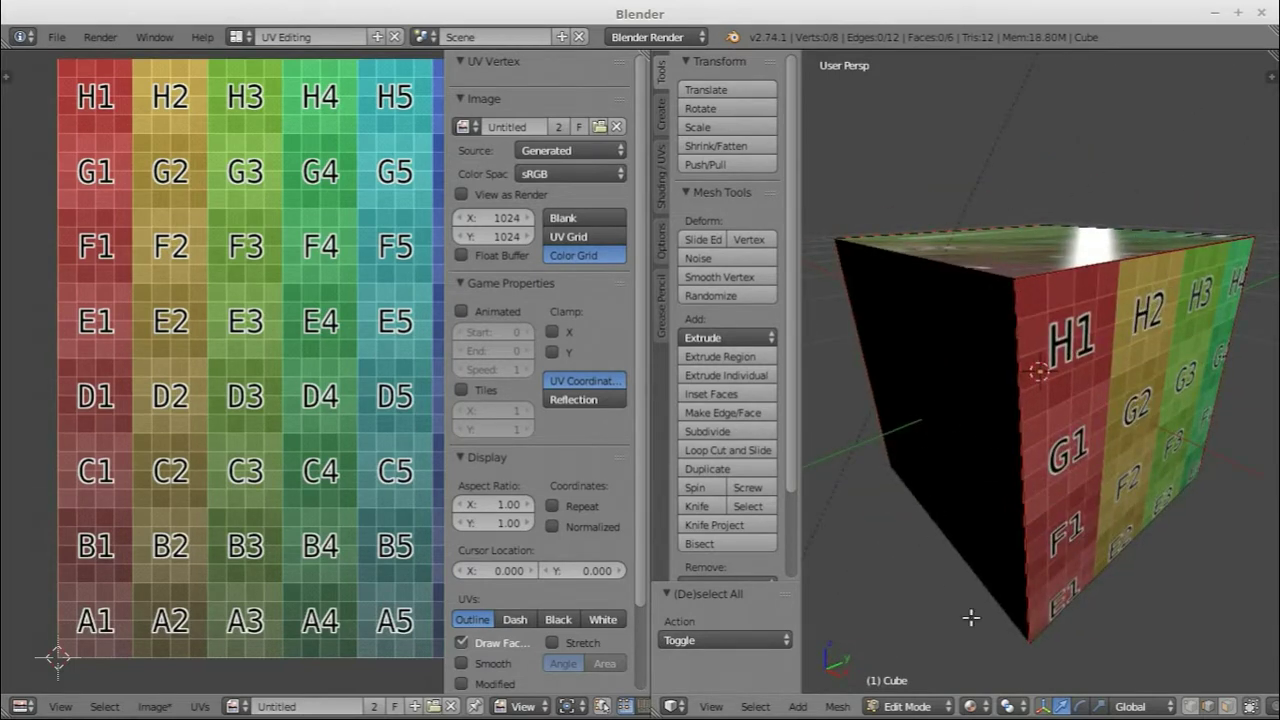
middle_click_drag(992, 388, 1046, 364)
right_click(1052, 350)
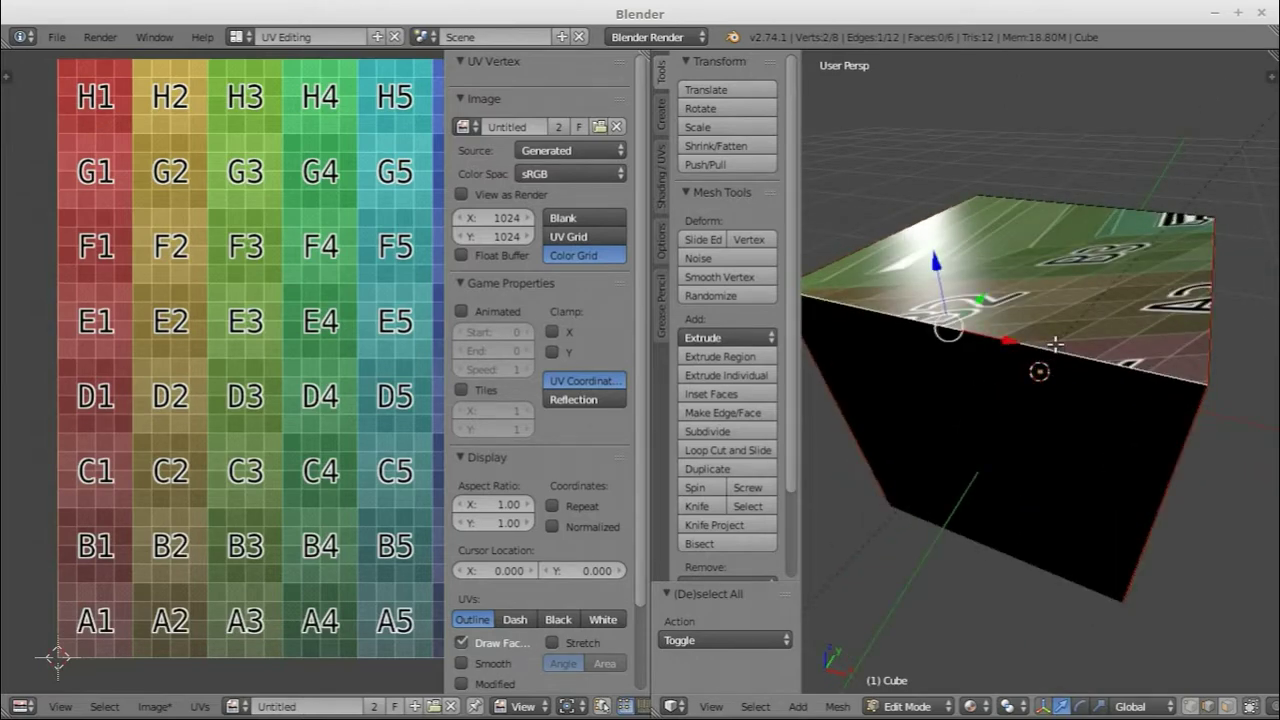
key("ctrl+e")
left_click(1055, 342)
- Select the whole cube and unwrap it again using the added seam
key("a")
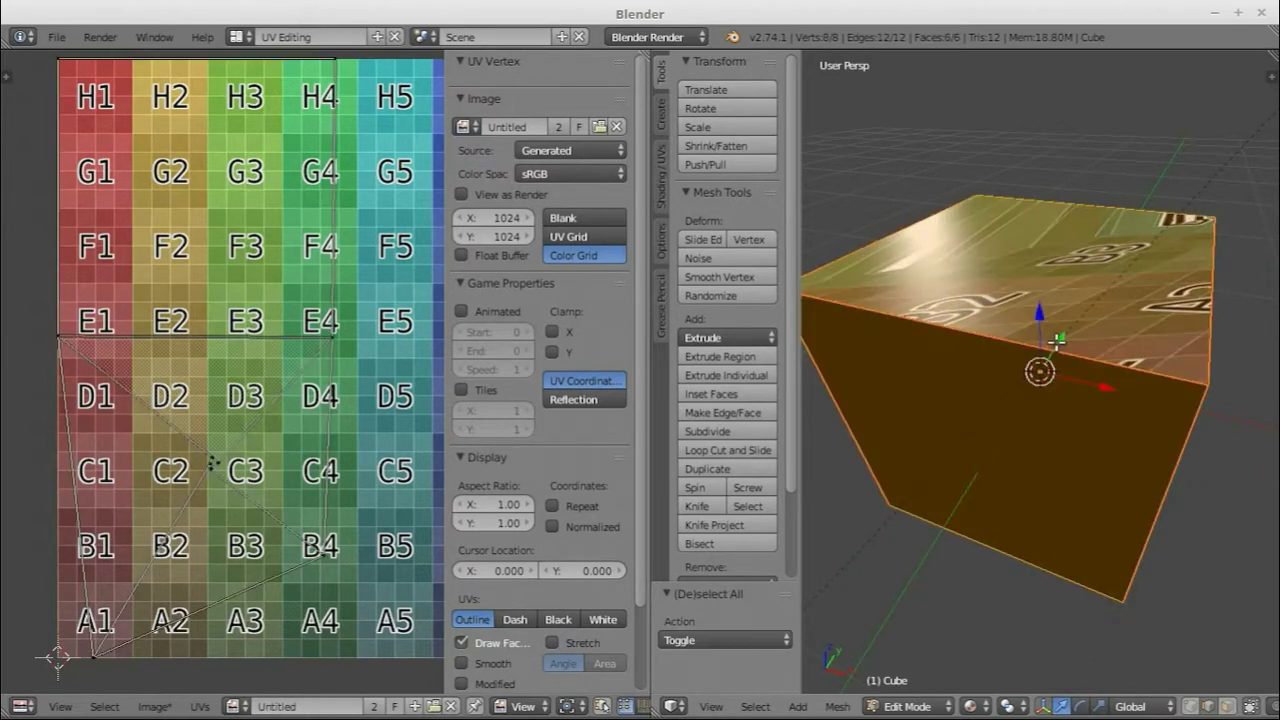
key("u")
left_click(1058, 340)
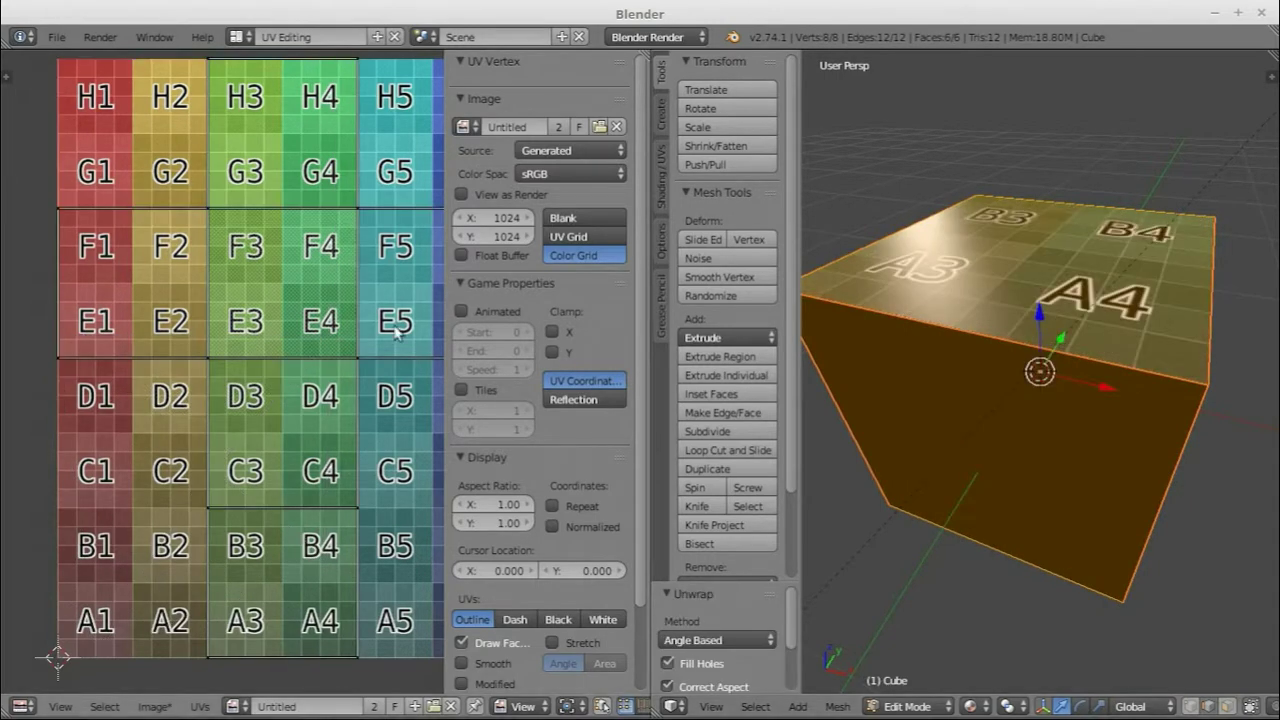
mouse_move(311, 331)
middle_mouse_down()
mouse_move(270, 353)
mouse_move(325, 352)
middle_mouse_up()
scroll(272, 360, "down", 2)
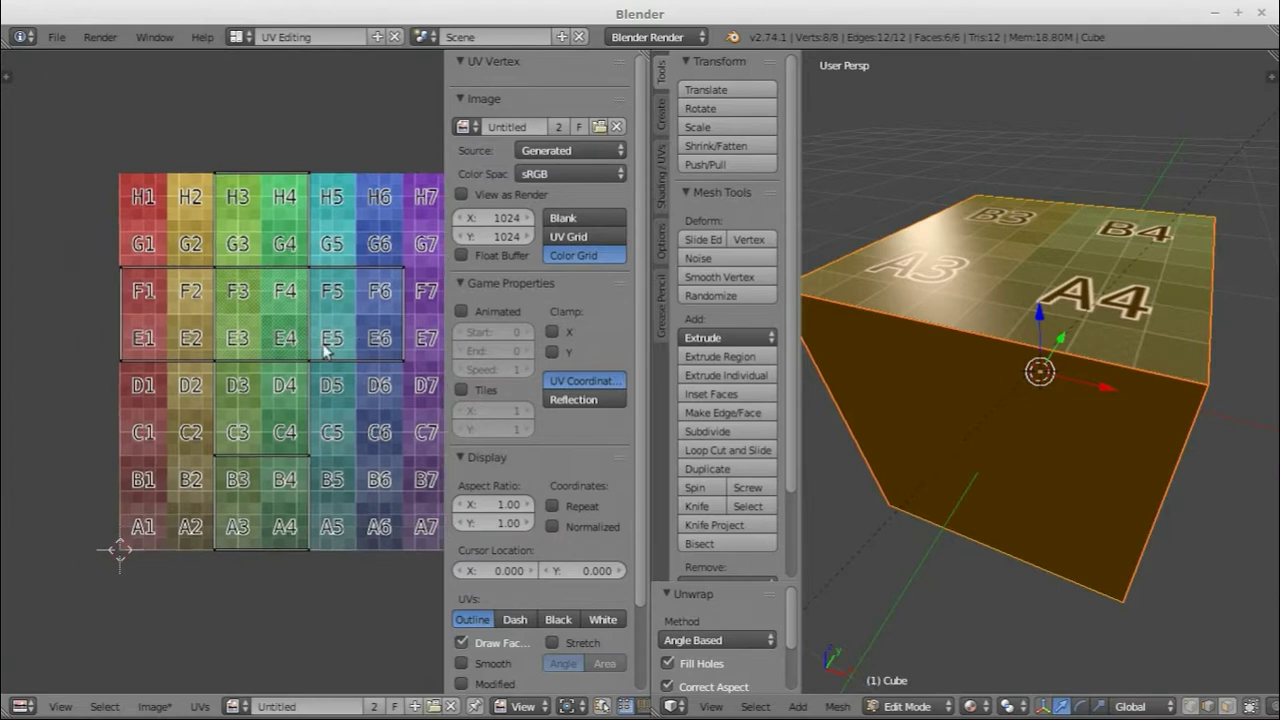
- Try moving the entire UV layout off the color grid and back onto it, and undo both moves
key("a")
key("g")
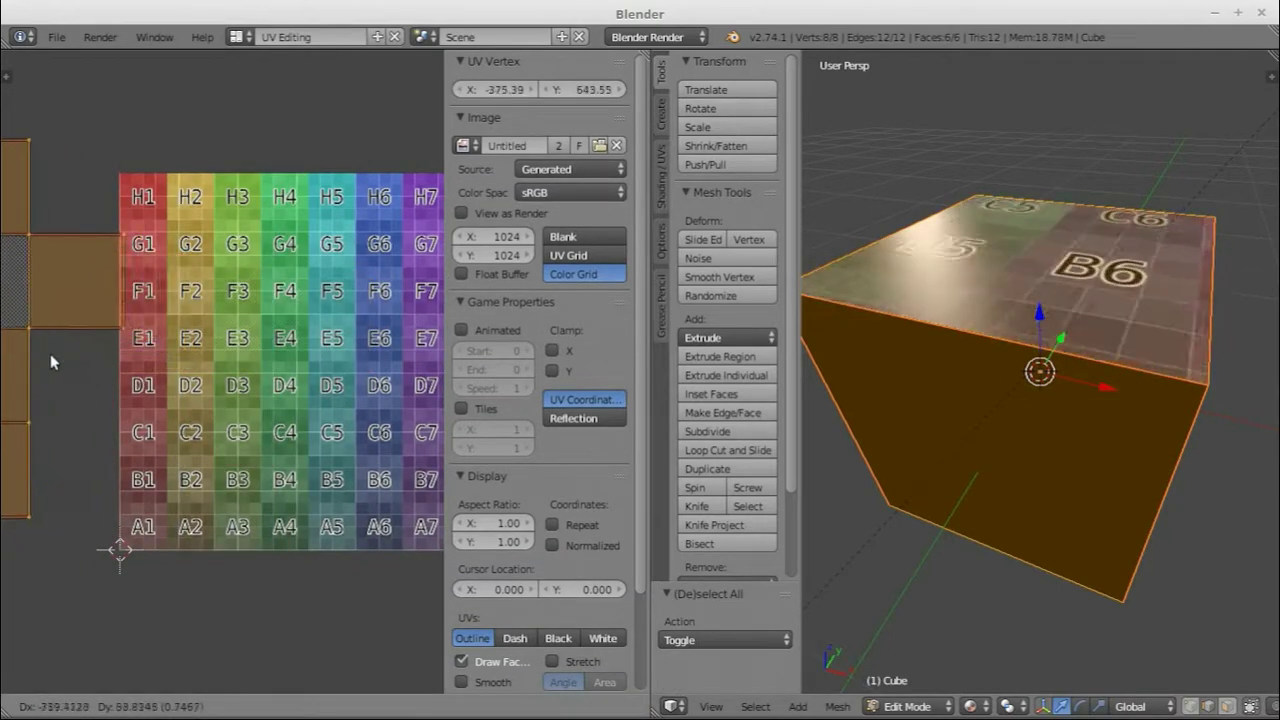
left_click(46, 357)
middle_click_drag(47, 357, 310, 407)
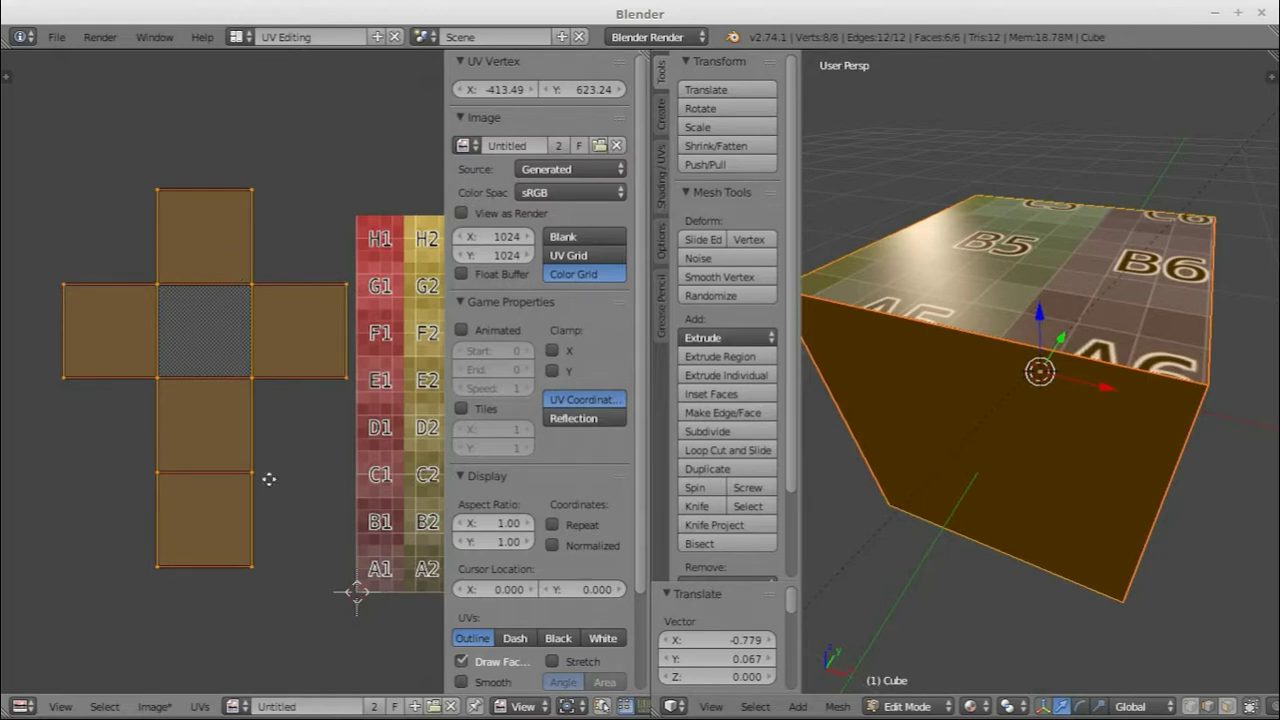
middle_click_drag(269, 479, 113, 491)
key("g")
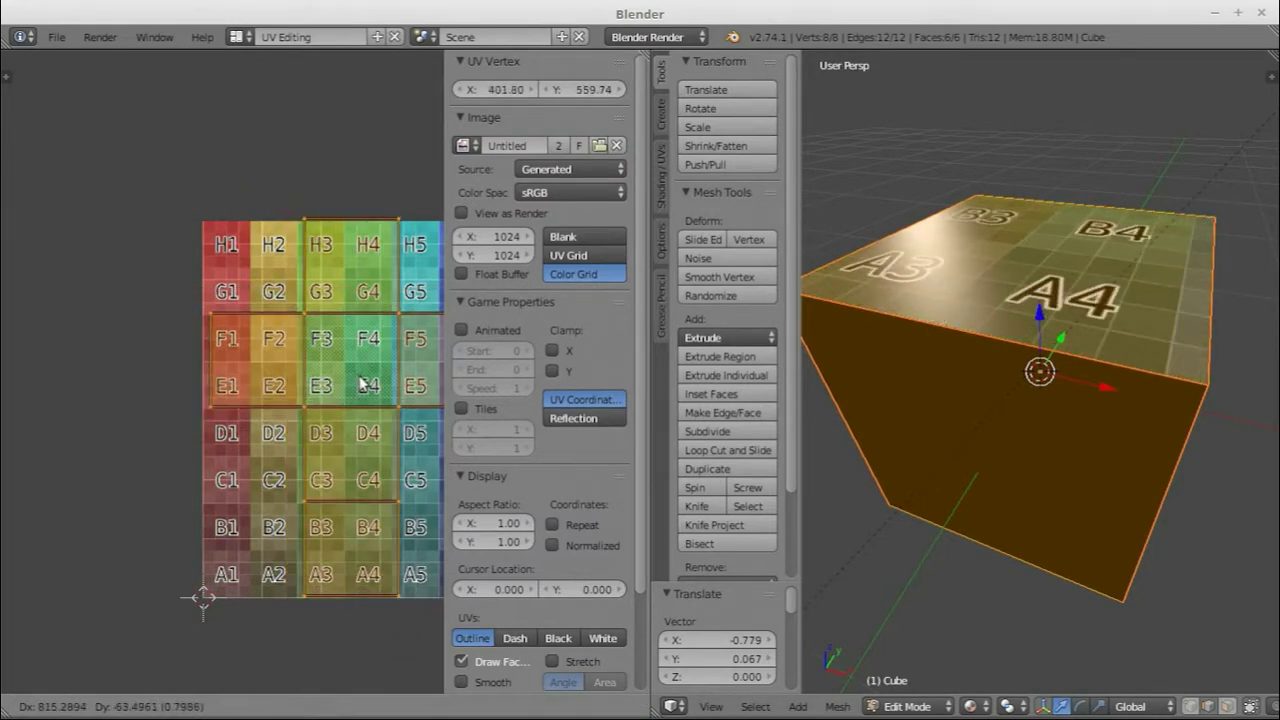
left_click(362, 383)
key("ctrl+z")
key("ctrl+z")
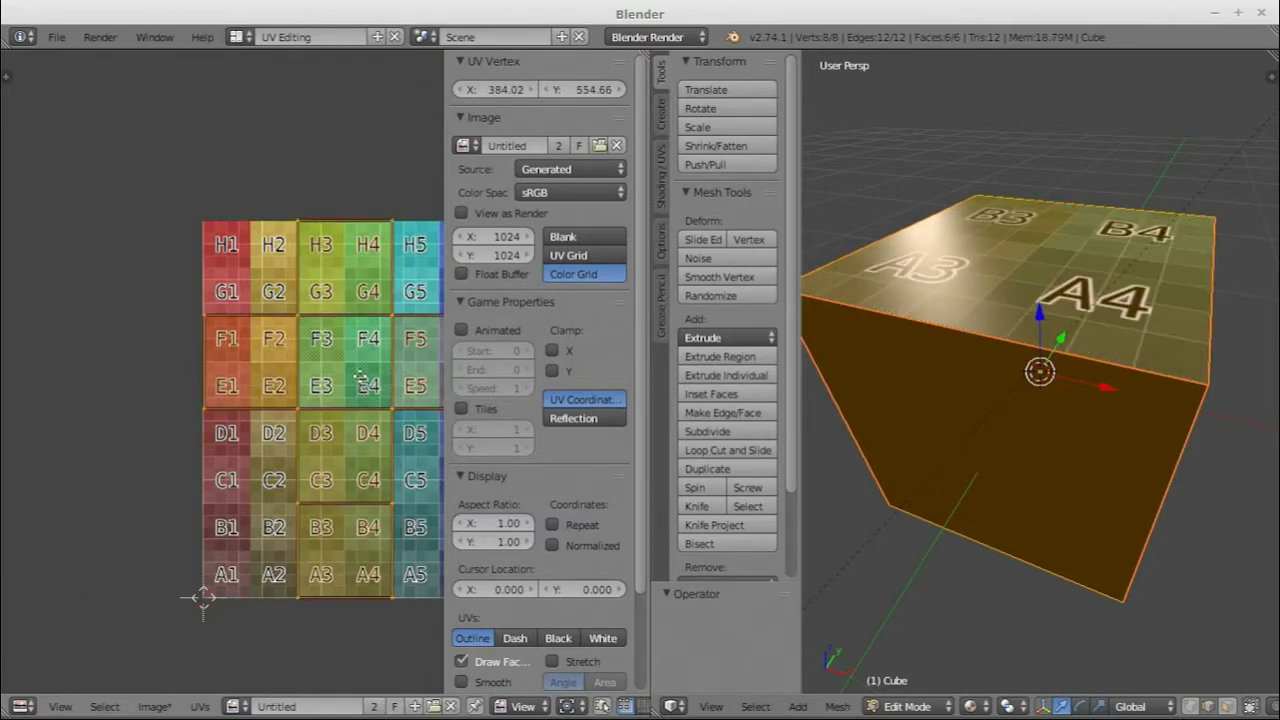
- Deselect the UVs and the cube's geometry and examine how the color grid maps across the unwrapped faces
middle_click_drag(360, 378, 219, 370)
key("a")
middle_click_drag(998, 353, 890, 396)
key("Tab")
key("Tab")
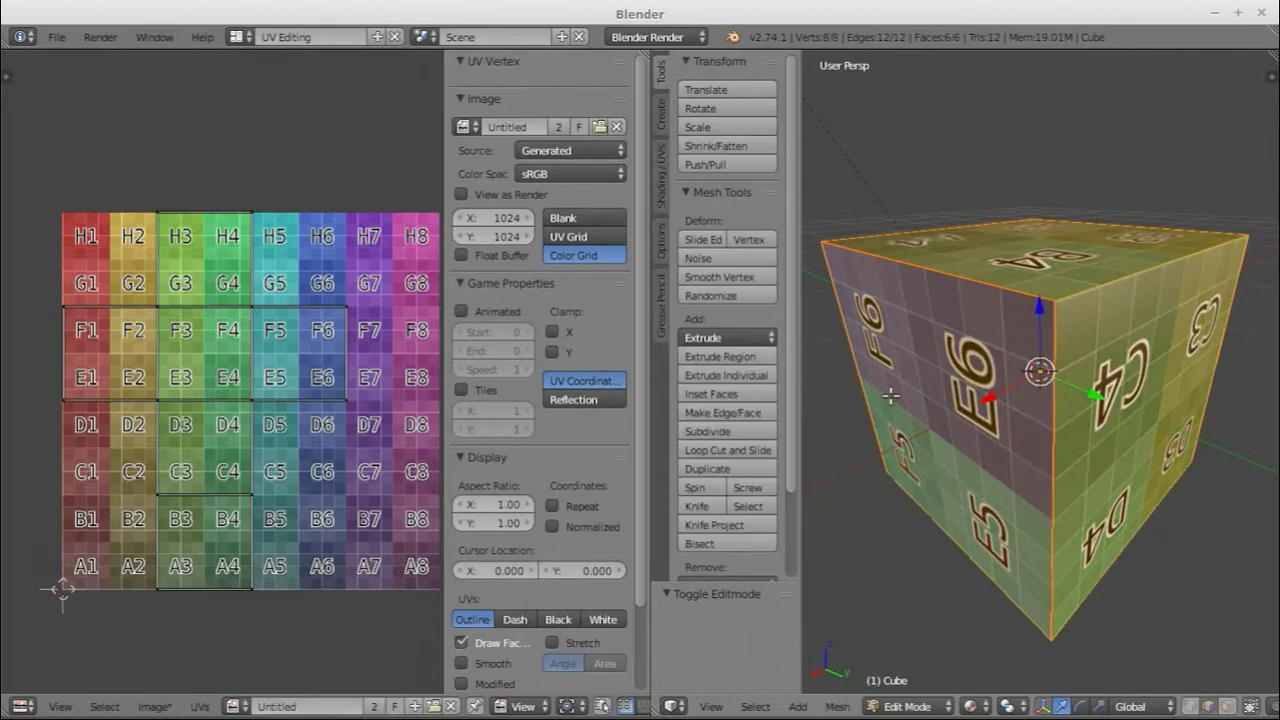
key("a")
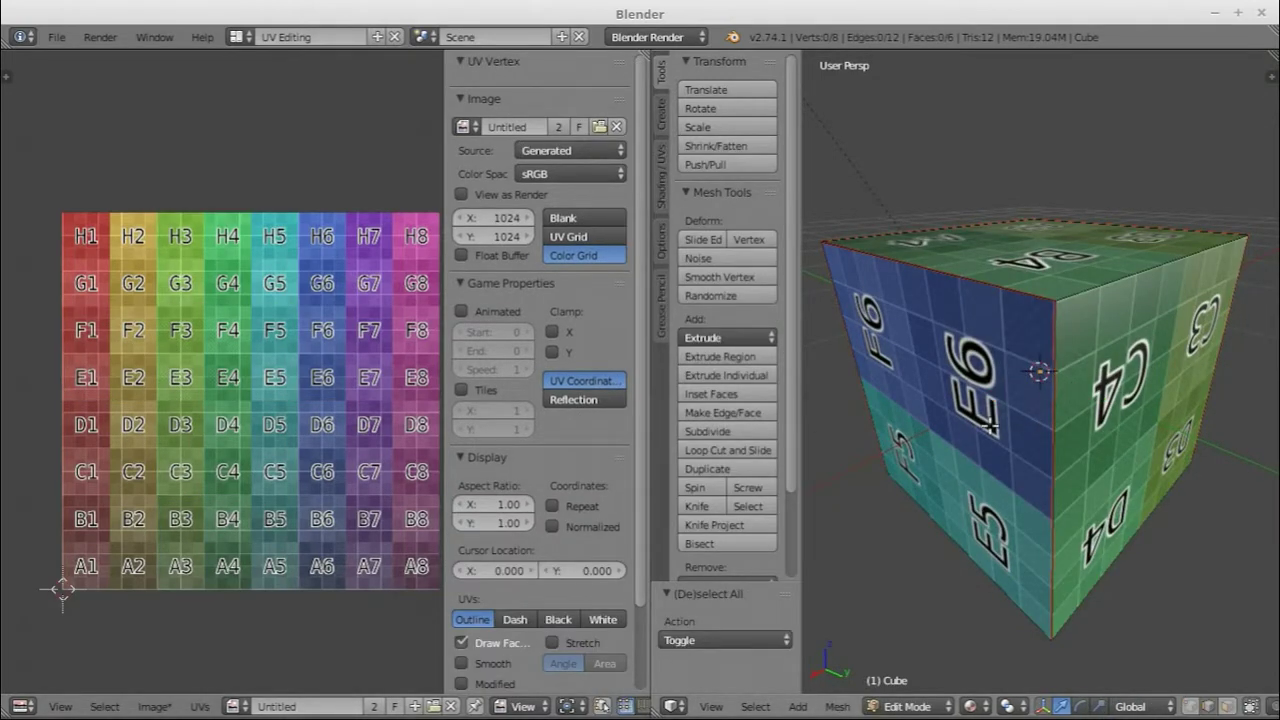
key("Tab")
key("Tab")
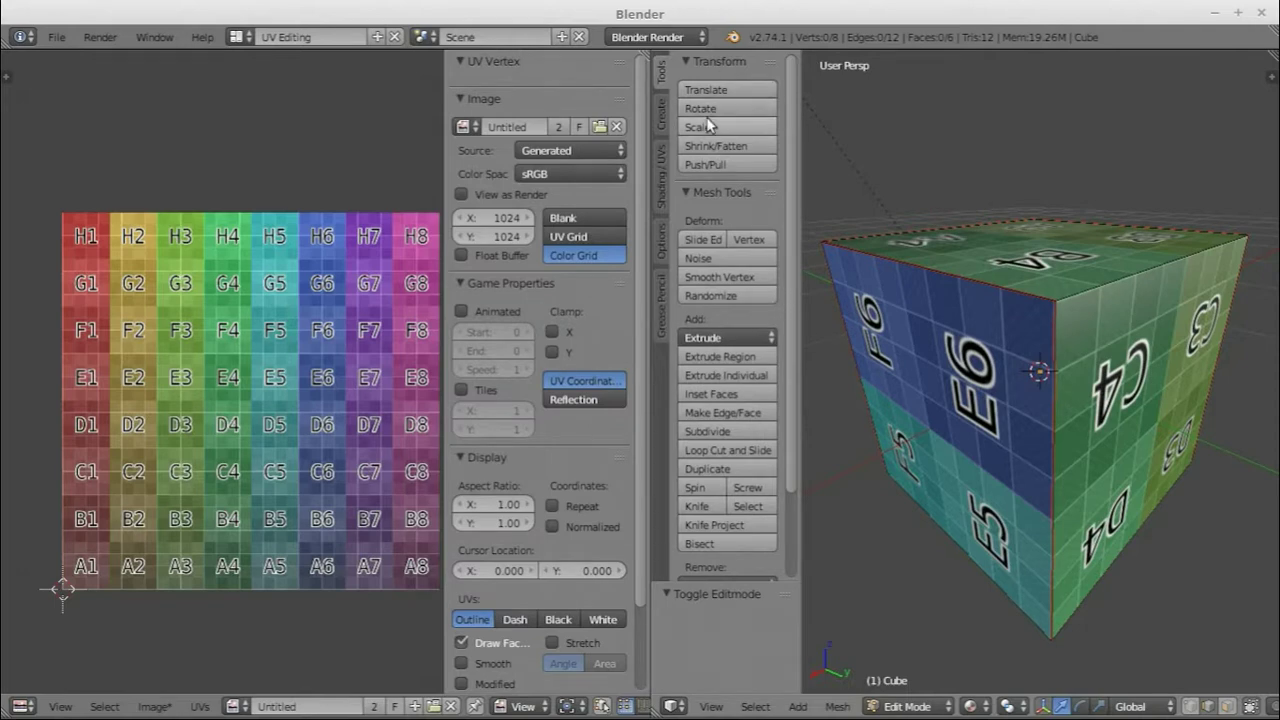
- Hide the 3D view's tool shelf and toggle the selection of the cube's geometry on and off
key("n")
key("n")
scroll(795, 300, "down", 1)
scroll(795, 300, "up", 1)
key("t")
key("a")
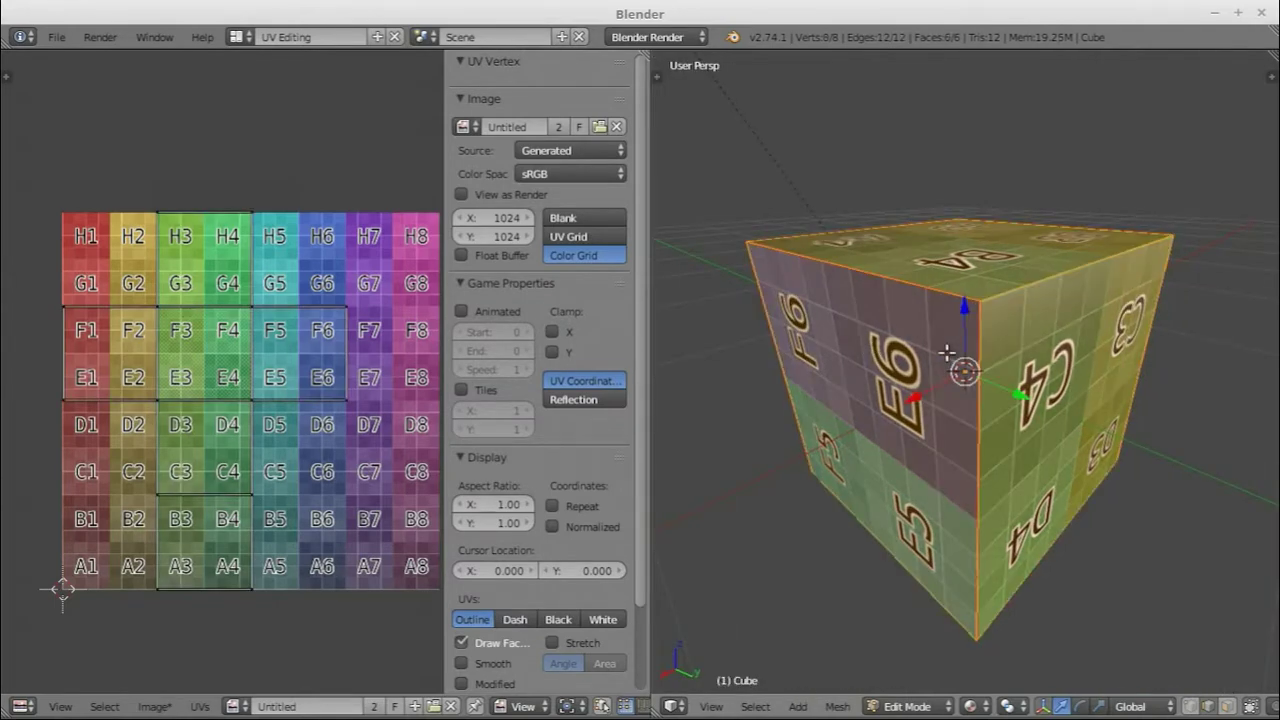
key("a")
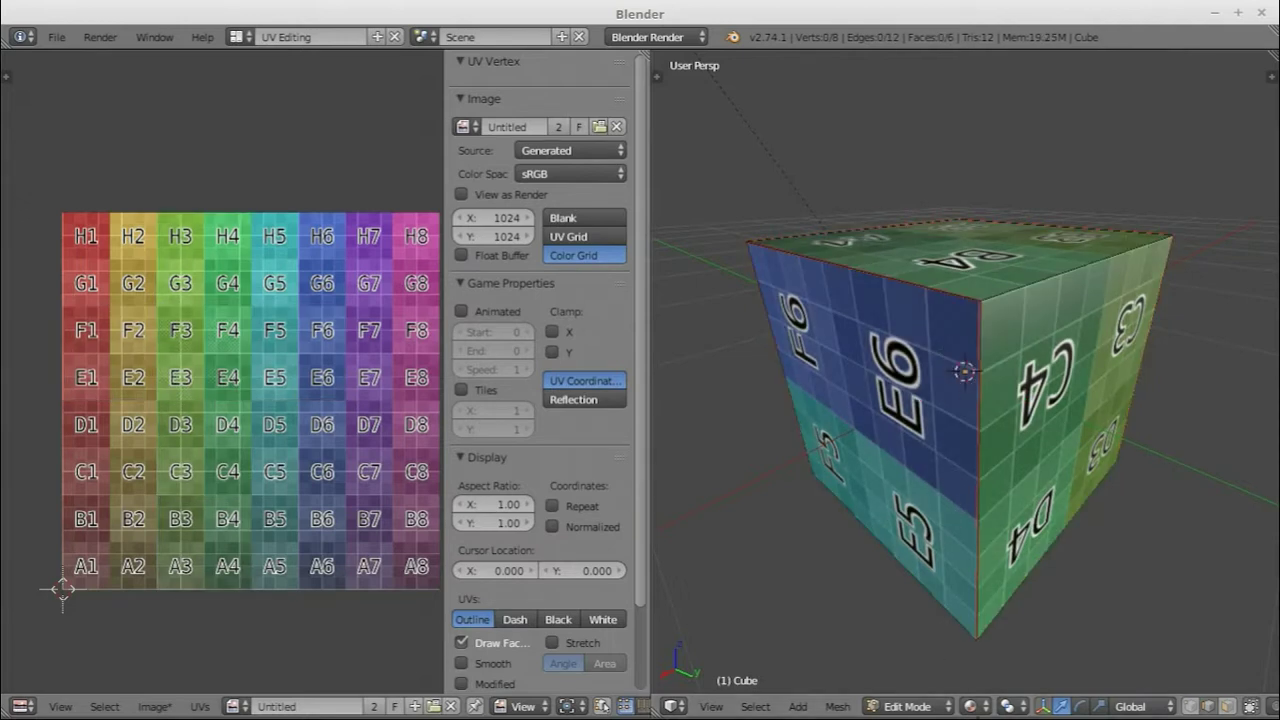
- Switch the cube to Texture Paint mode and show the brush settings beside the 3D view
left_click(908, 706)
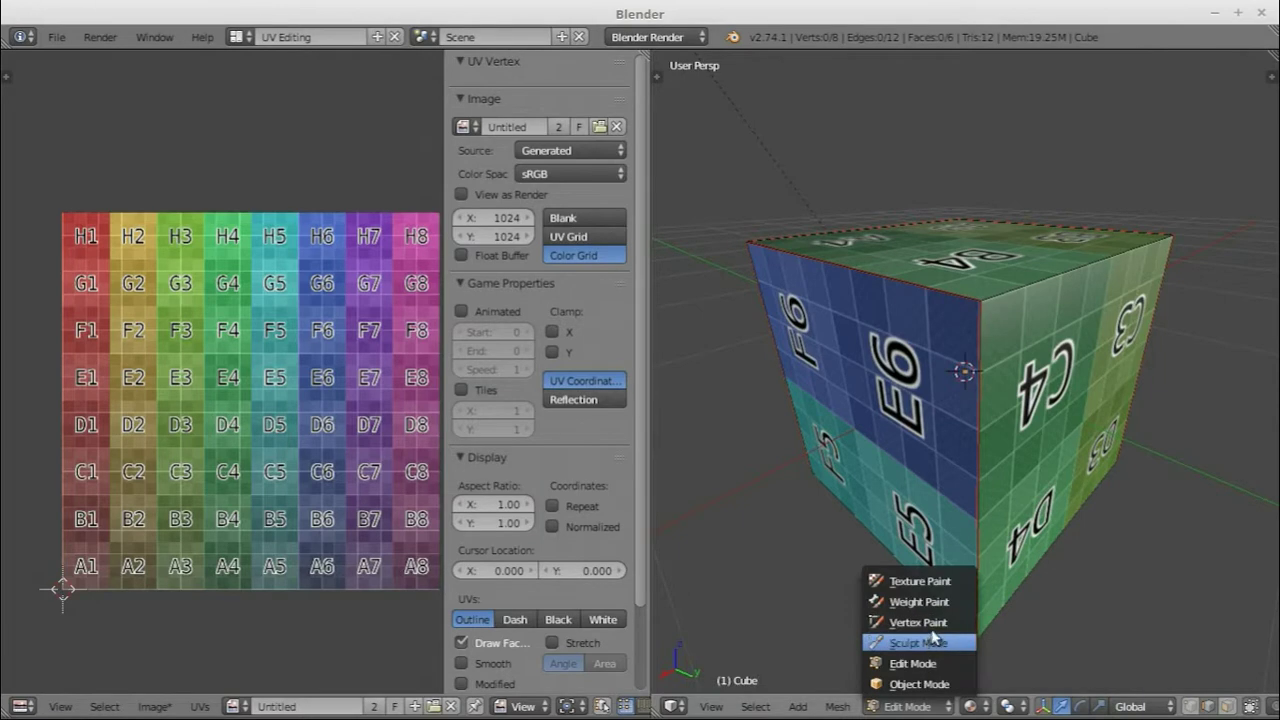
left_click(910, 581)
mouse_move(986, 458)
middle_mouse_down()
mouse_move(858, 493)
mouse_move(805, 470)
middle_mouse_up()
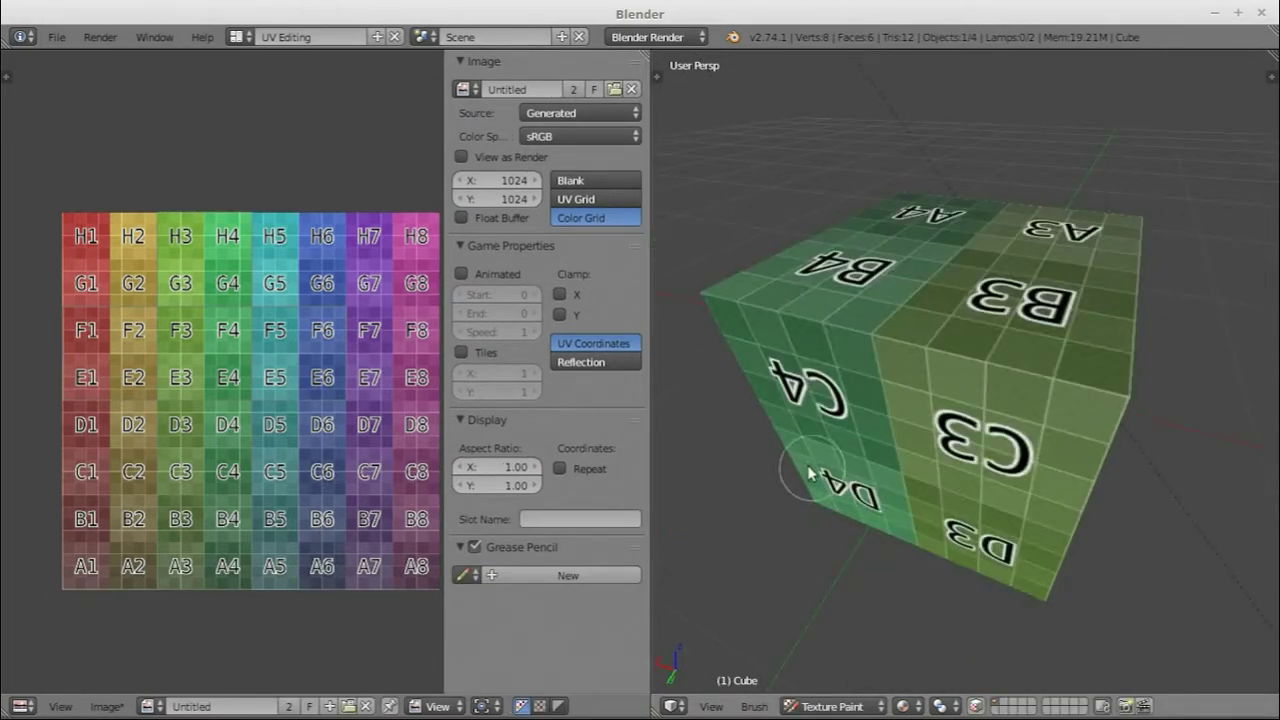
key("n")
key("n")
key("t")
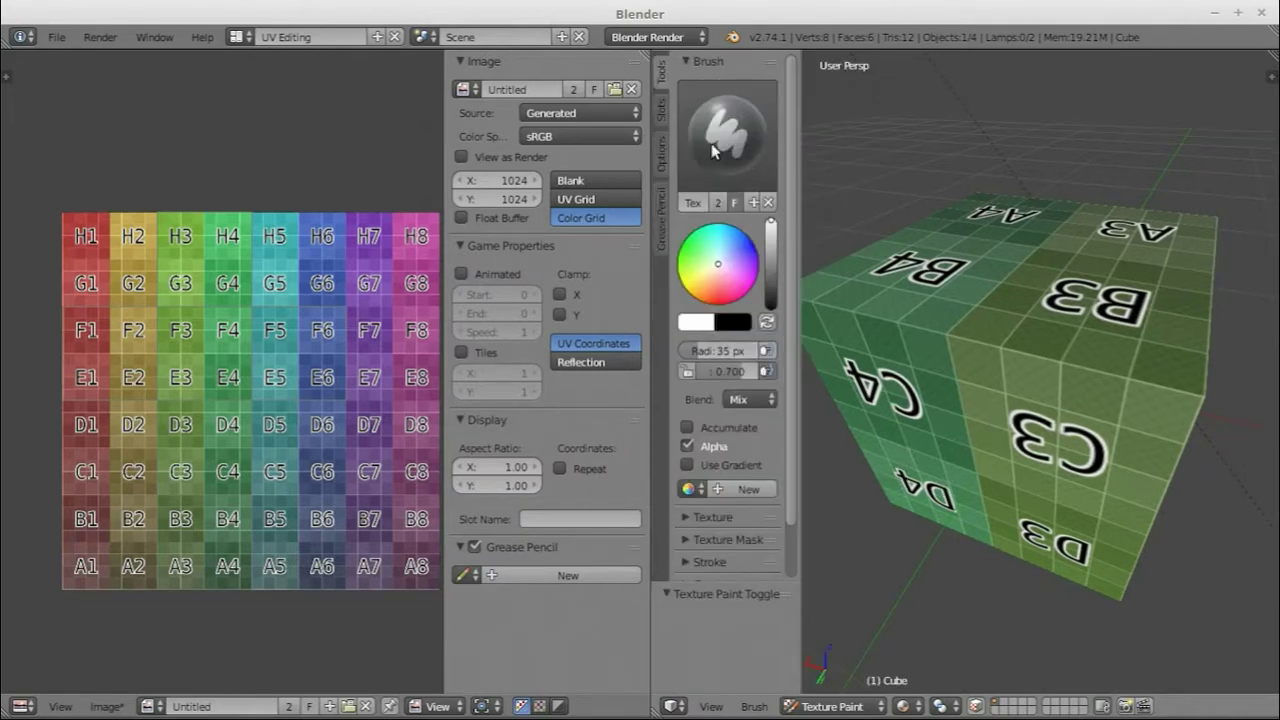
- Paint white dabs over the C4, C3, D4 and D3 cells on the cube's side
mouse_move(921, 358)
middle_mouse_down()
mouse_move(971, 323)
mouse_move(960, 340)
middle_mouse_up()
left_click_drag(955, 340, 968, 365)
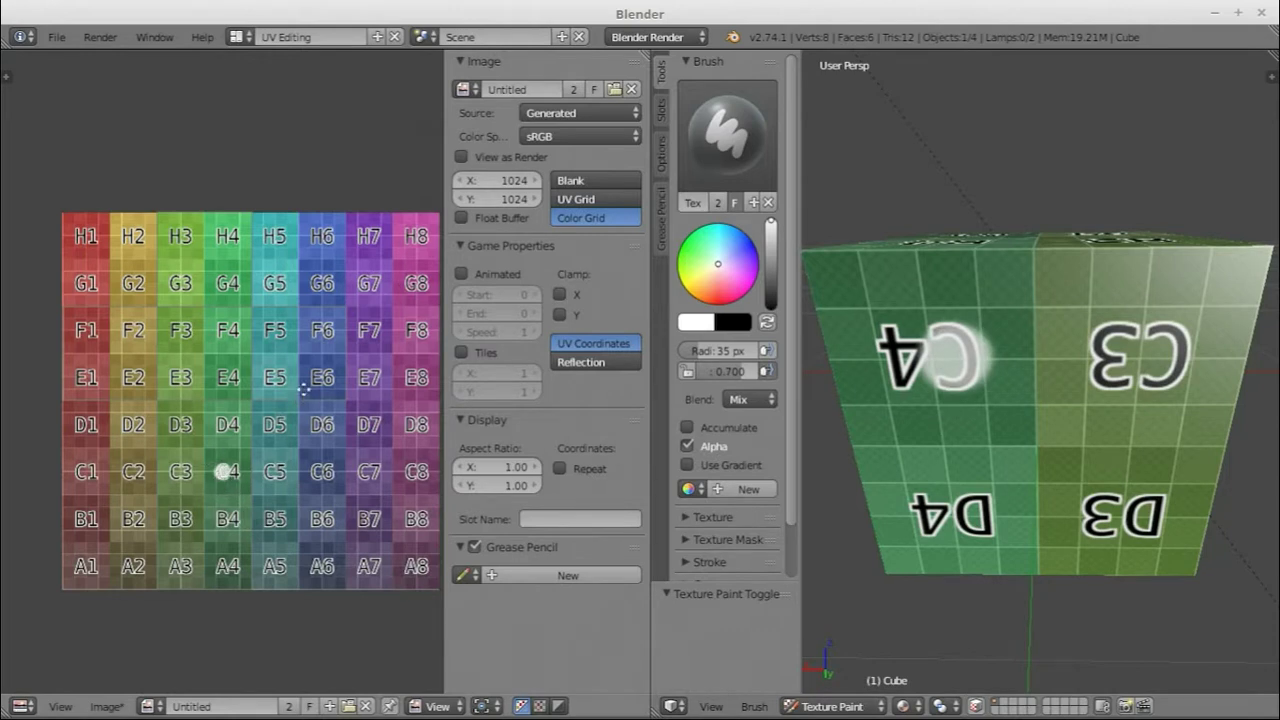
middle_click_drag(303, 388, 272, 386)
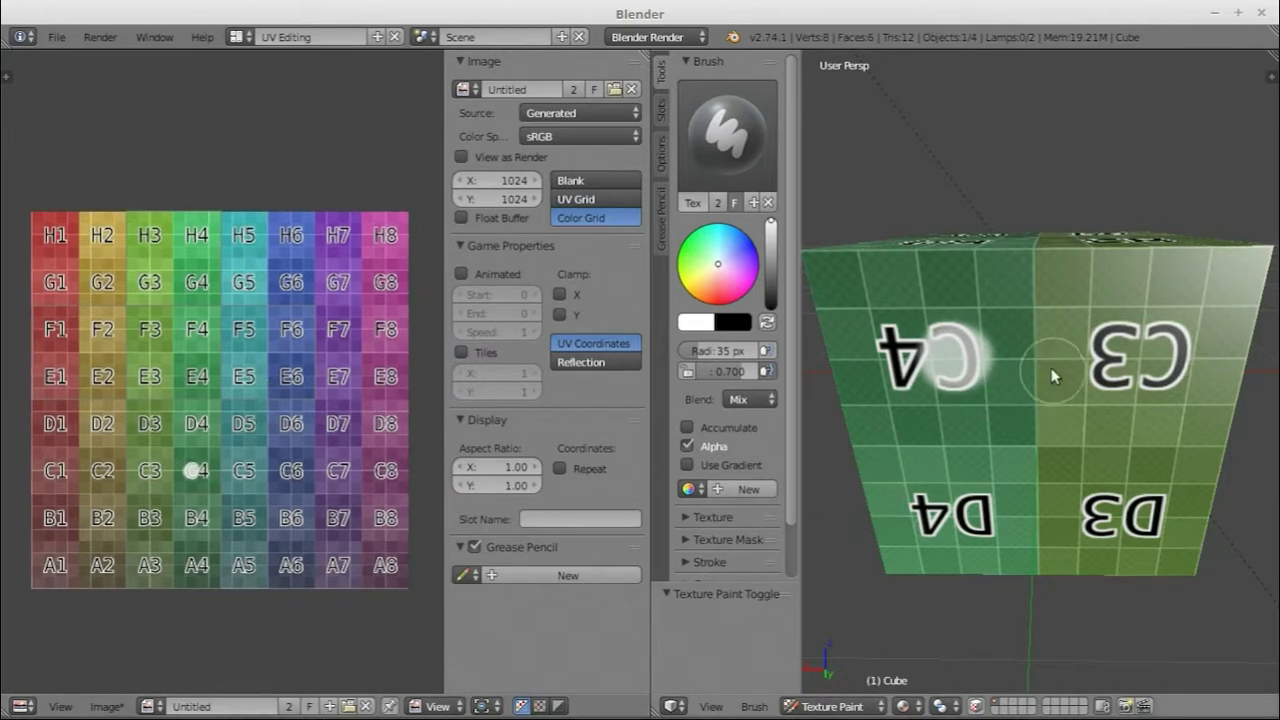
mouse_move(1120, 320)
left_mouse_down()
mouse_move(1150, 350)
mouse_move(1125, 360)
left_mouse_up()
left_click_drag(962, 478, 968, 490)
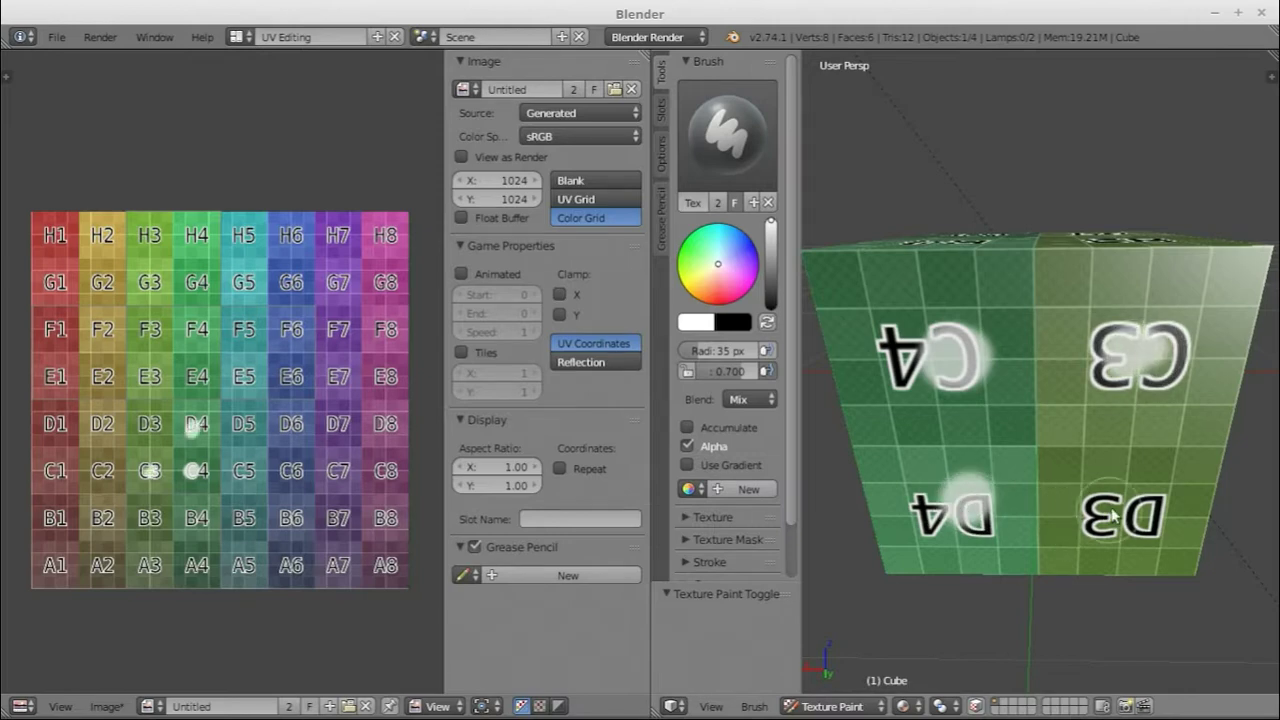
left_click_drag(1113, 517, 1100, 505)
- Paint a white dab near the center of the cube's unlit face, between the G3 and H3 cells
middle_click_drag(1100, 505, 1037, 433)
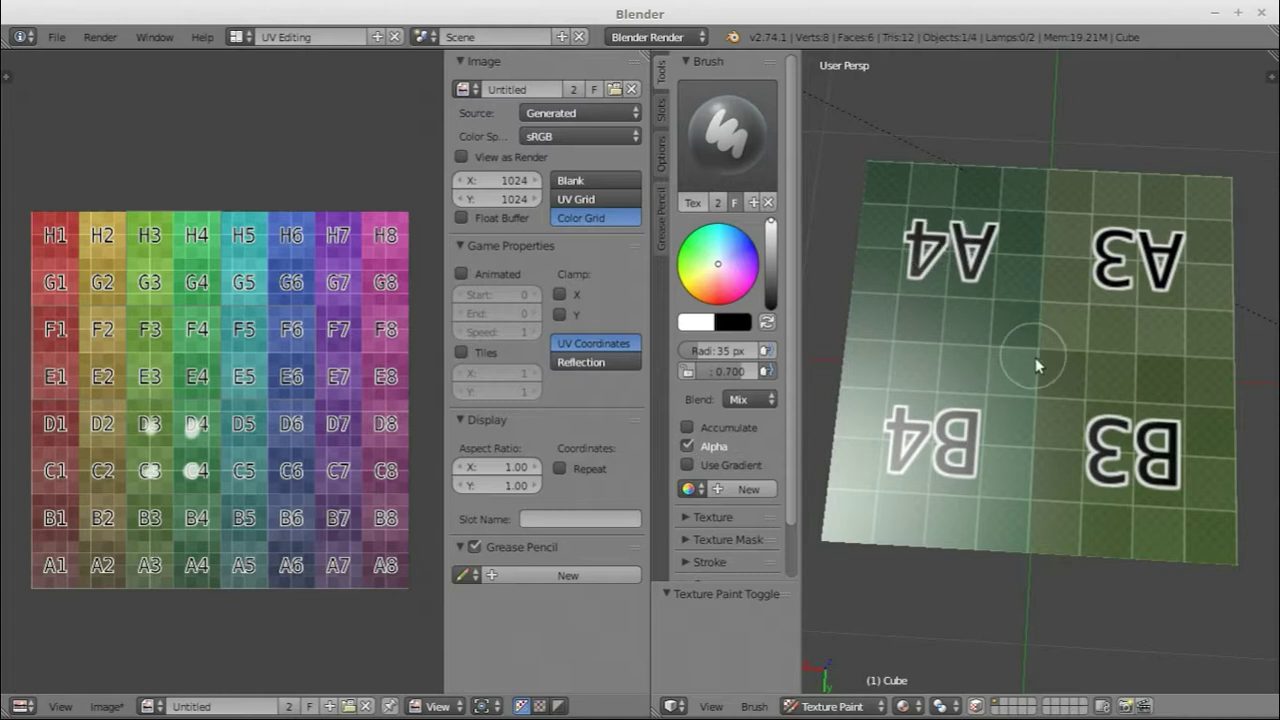
middle_click_drag(1033, 379, 1042, 268)
left_click(1062, 363)
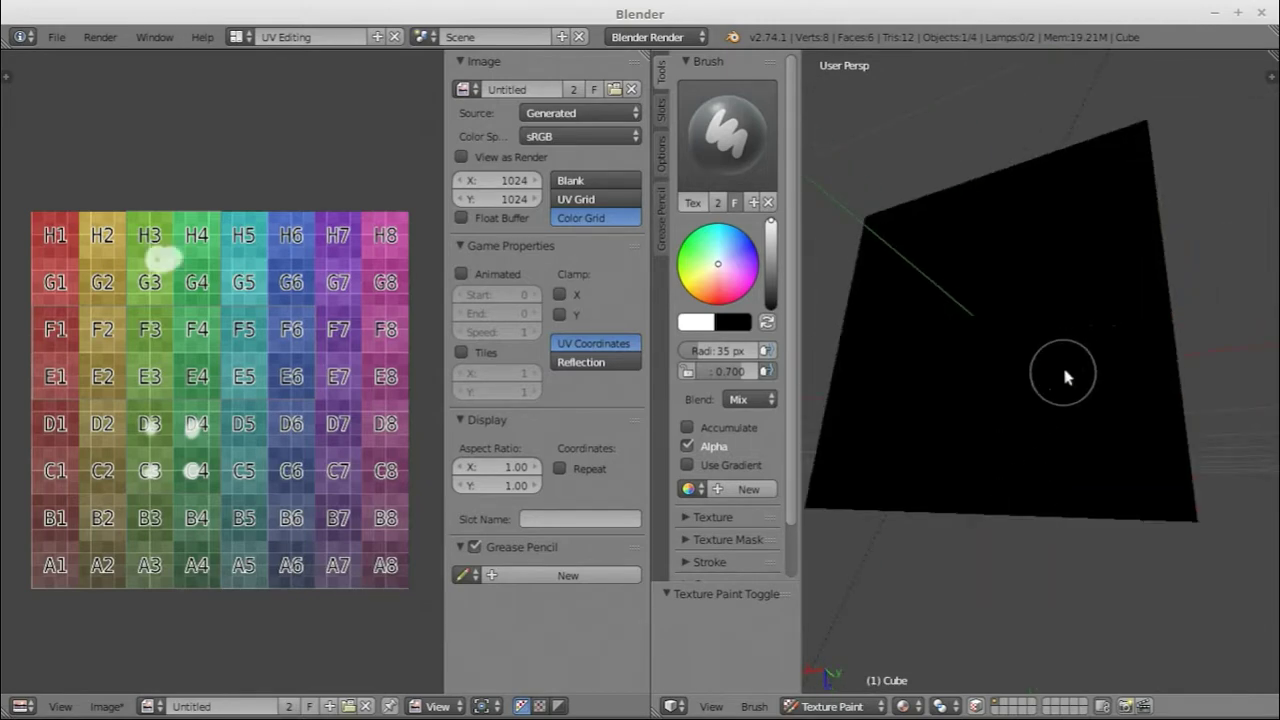
- Paint broad white strokes across the center of the red and yellow face, covering parts of F1, F2 and E1
mouse_move(1062, 363)
middle_mouse_down()
mouse_move(943, 406)
mouse_move(1051, 377)
middle_mouse_up()
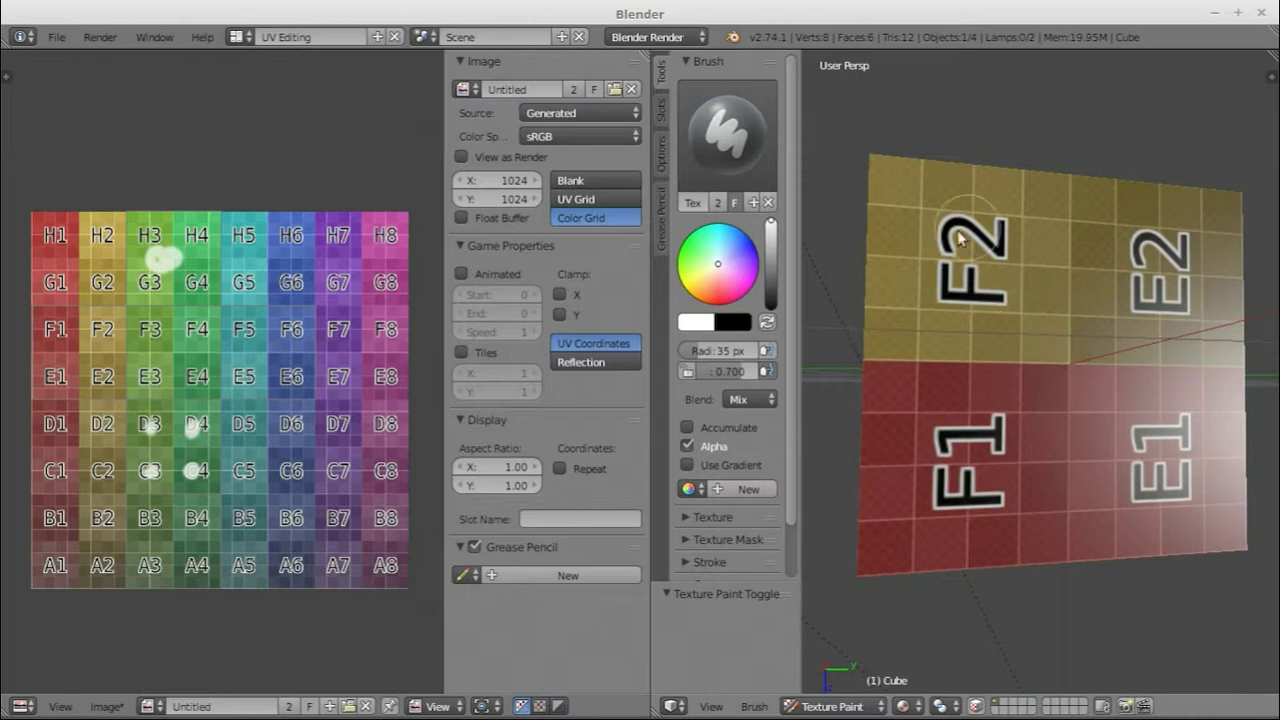
middle_click_drag(1057, 385, 1016, 420)
scroll(1016, 420, "down", 5)
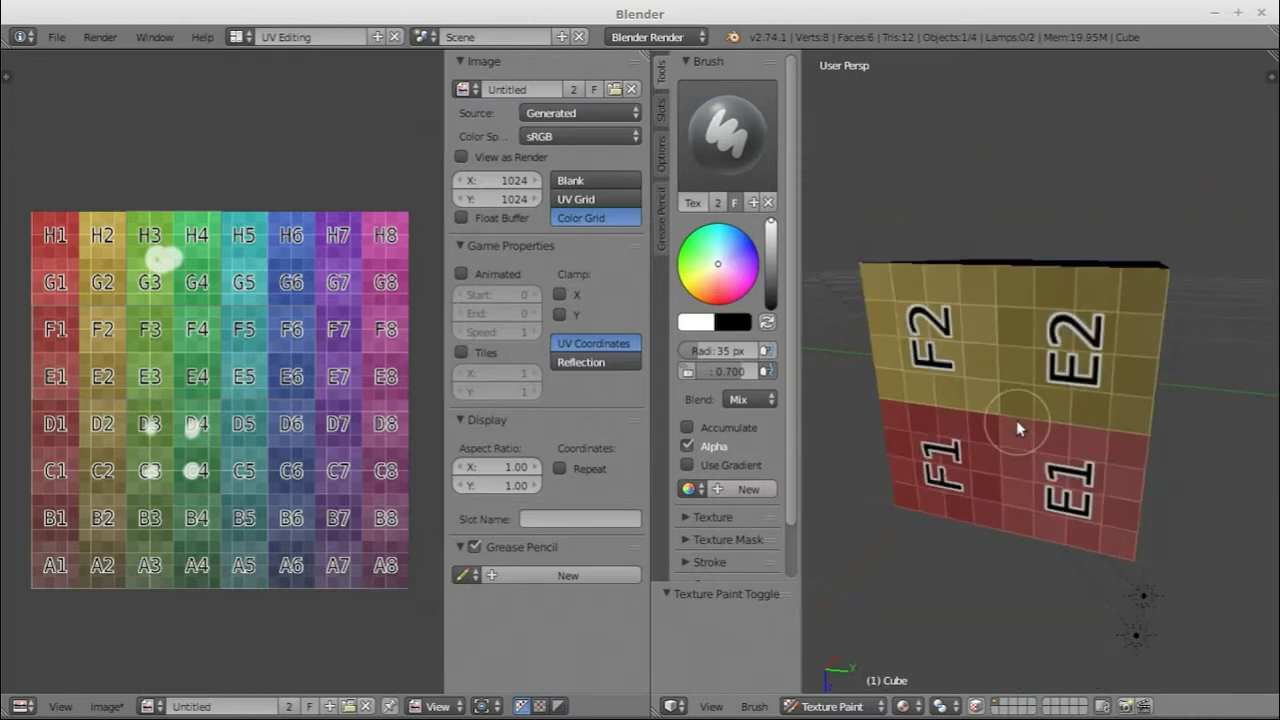
mouse_move(1031, 377)
left_mouse_down()
mouse_move(1012, 398)
mouse_move(997, 374)
left_mouse_up()
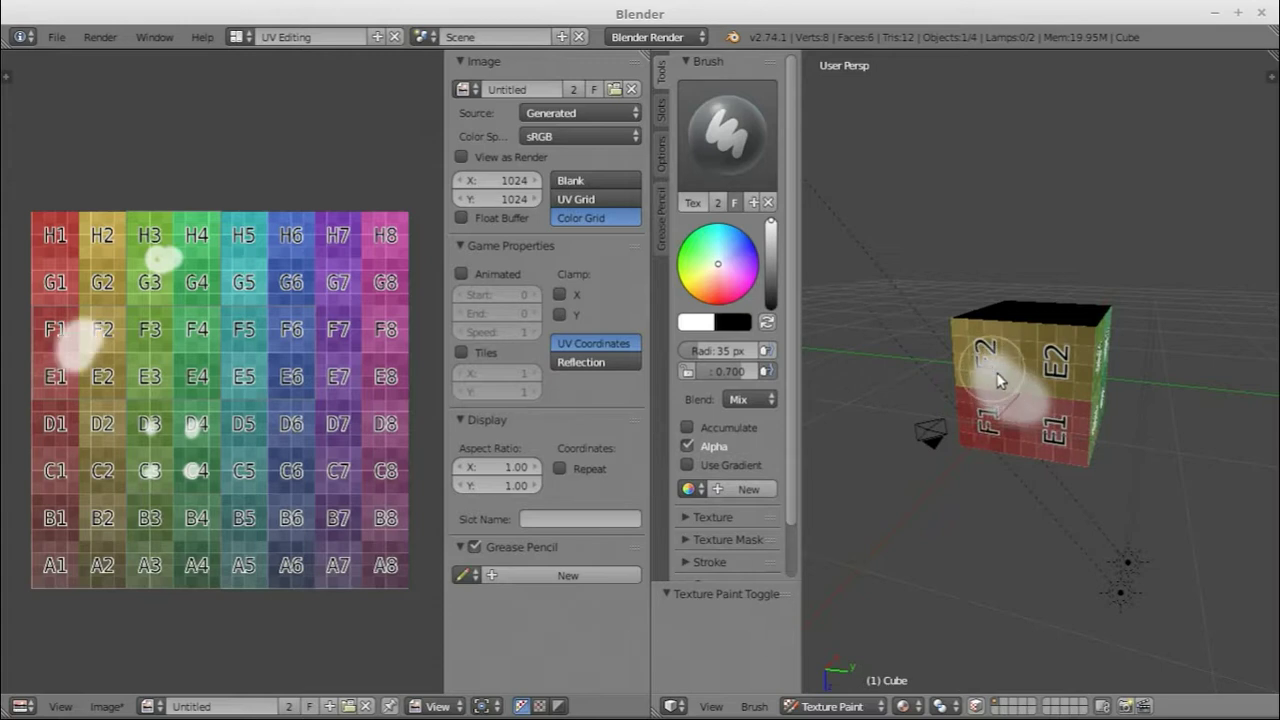
left_click_drag(1045, 415, 1015, 400)
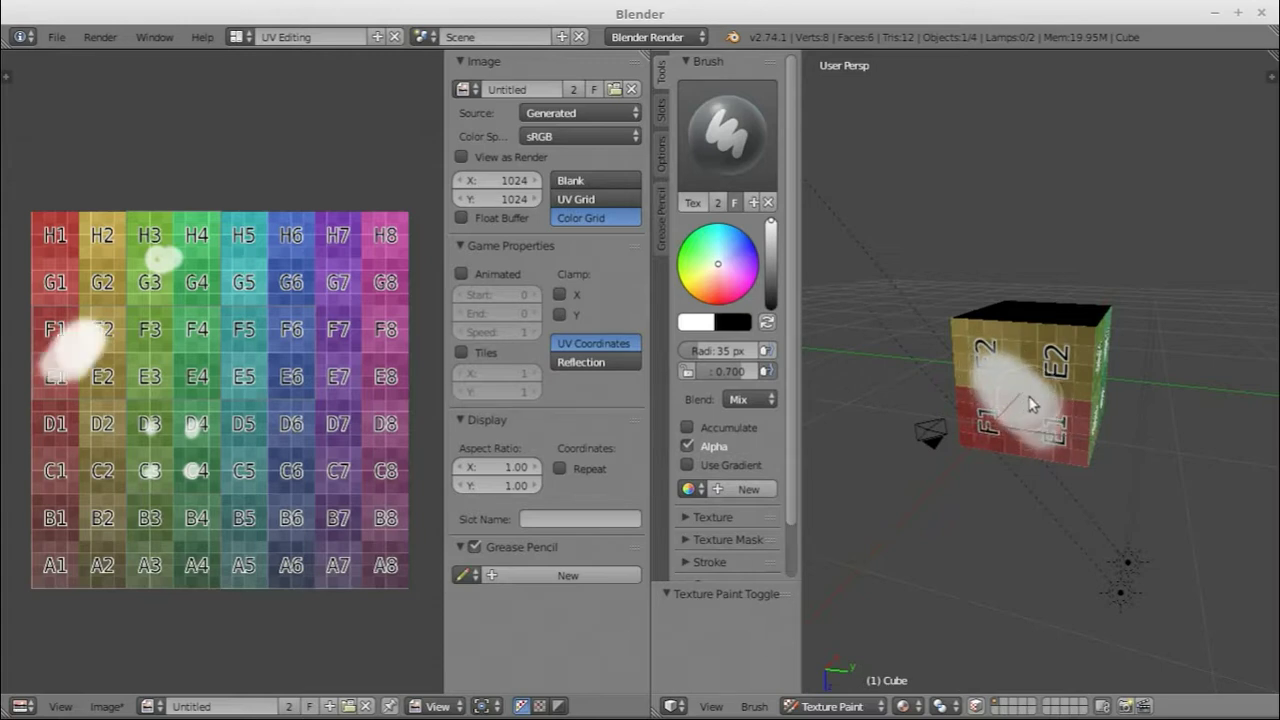
- Paint white strokes over the E5 to F6 side and across the neighboring faces around the E4, C4 and E6 cells
mouse_move(1015, 400)
middle_mouse_down()
mouse_move(928, 399)
mouse_move(1226, 362)
mouse_move(1094, 371)
middle_mouse_up()
mouse_move(1054, 352)
left_mouse_down()
mouse_move(1094, 381)
mouse_move(1055, 345)
mouse_move(1063, 305)
mouse_move(1075, 300)
mouse_move(1076, 318)
left_mouse_up()
middle_click_drag(1079, 337, 1034, 434)
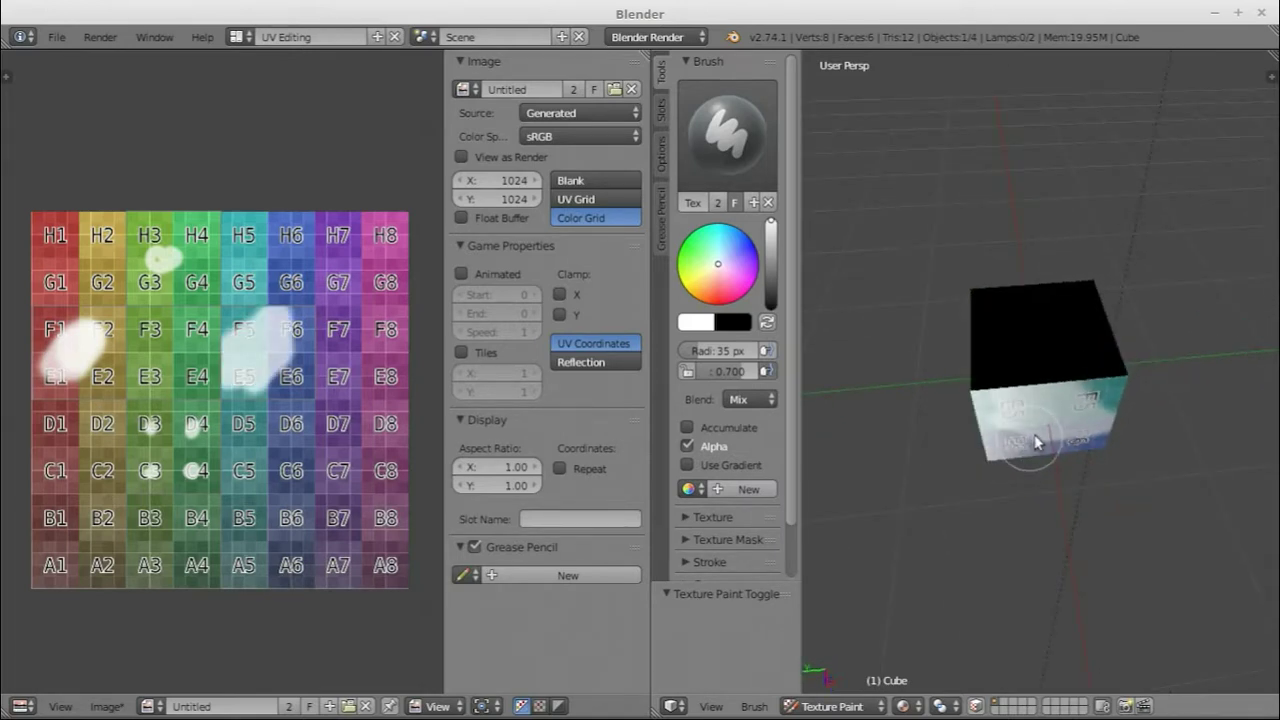
mouse_move(1040, 343)
middle_mouse_down()
mouse_move(1088, 374)
mouse_move(1163, 310)
middle_mouse_up()
mouse_move(1100, 406)
left_mouse_down()
mouse_move(1054, 401)
mouse_move(1067, 405)
mouse_move(1050, 428)
left_mouse_up()
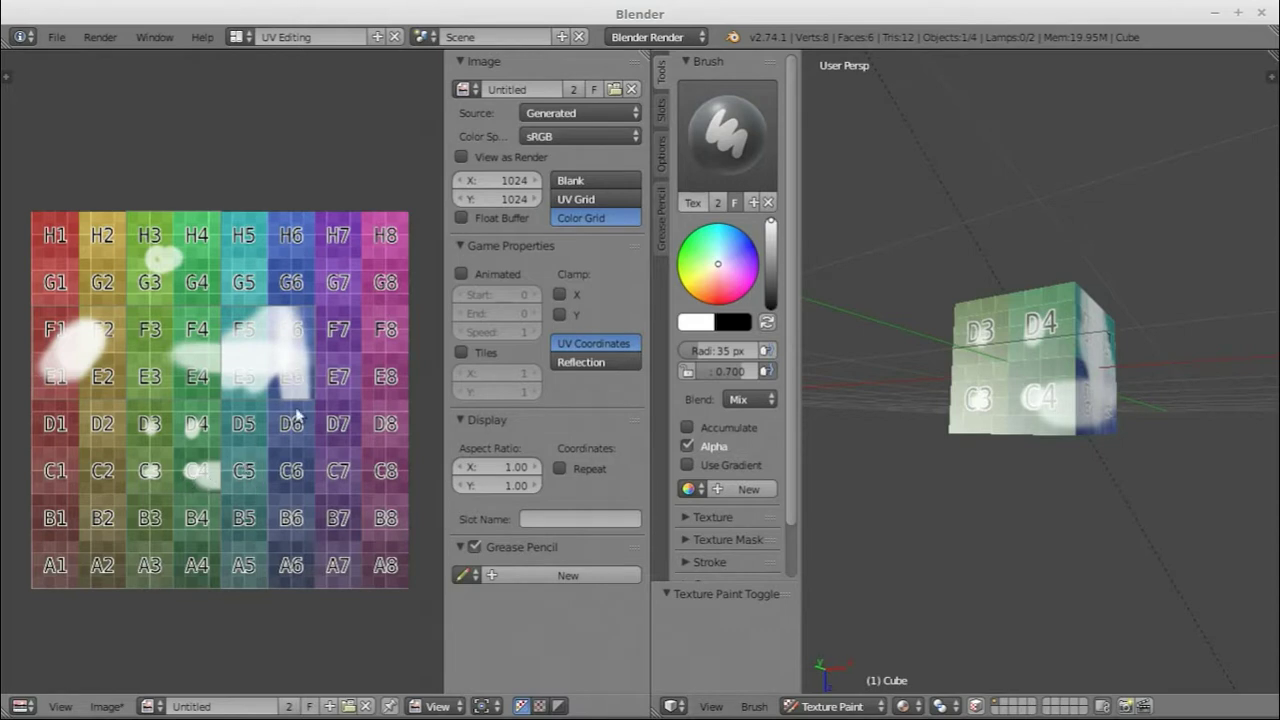
- Paint white dabs over the B3, A4, A3 and B4 cells on the cube's green top face
middle_click_drag(1034, 360, 1055, 217)
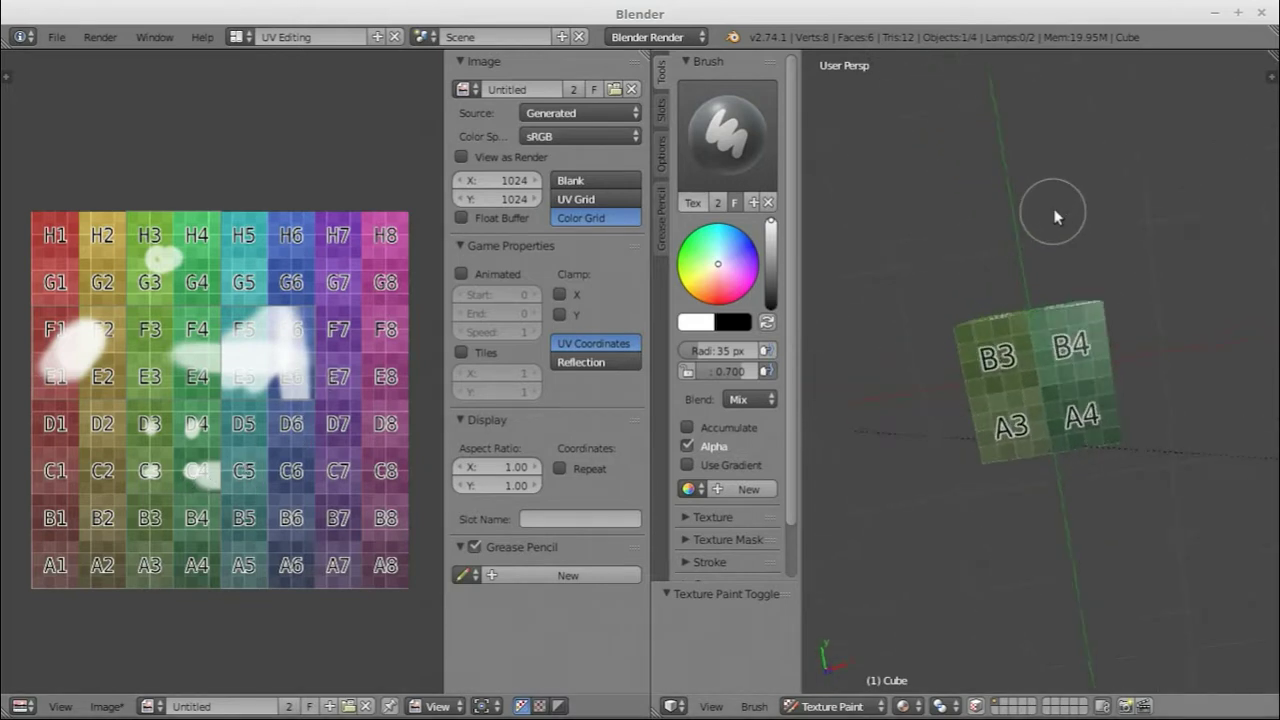
left_click_drag(997, 352, 1002, 355)
left_click_drag(1090, 428, 1010, 425)
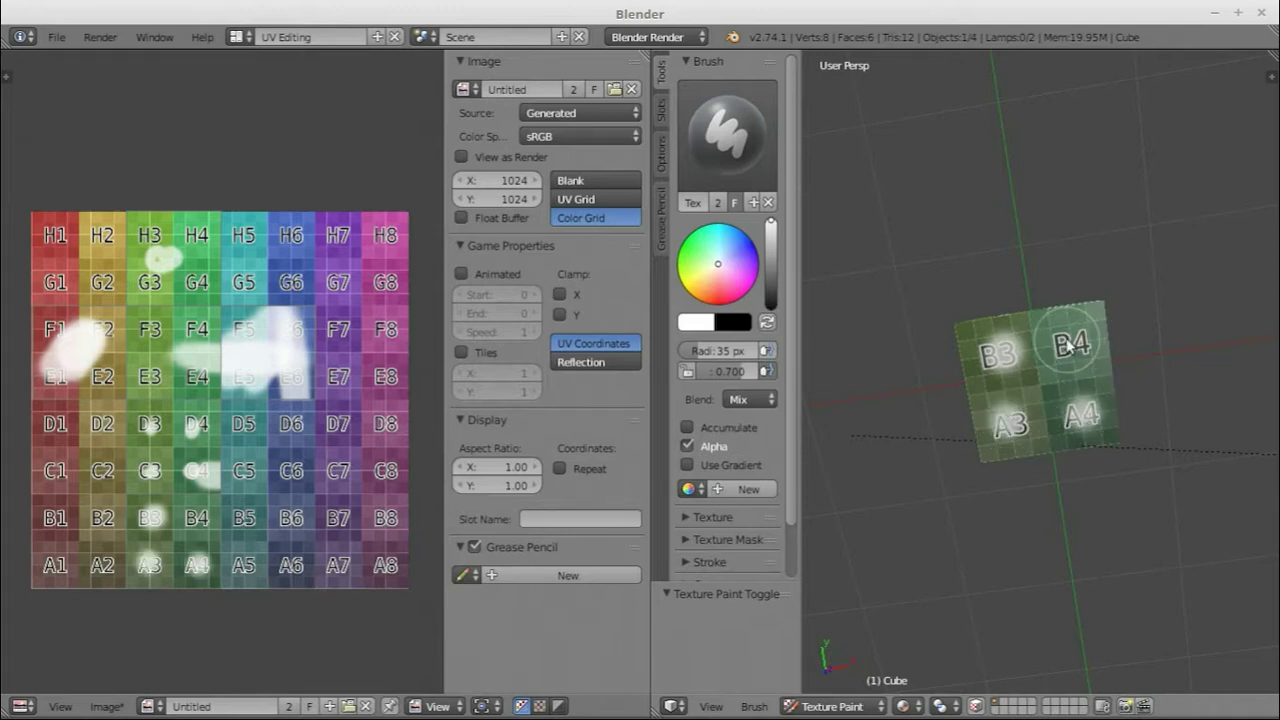
left_click(1068, 345)
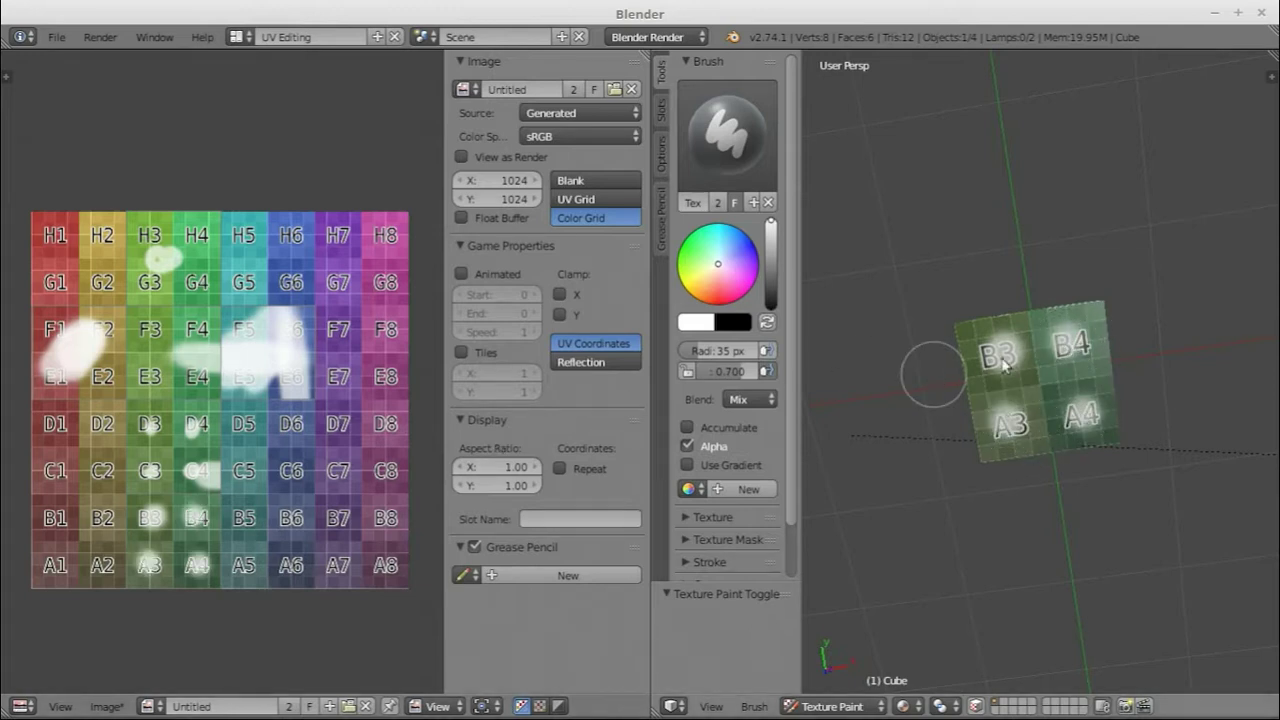
- Leave texture painting and return the cube to Object Mode
mouse_move(934, 390)
middle_mouse_down()
mouse_move(1150, 389)
mouse_move(1006, 346)
mouse_move(1135, 541)
mouse_move(836, 610)
mouse_move(1073, 477)
middle_mouse_up()
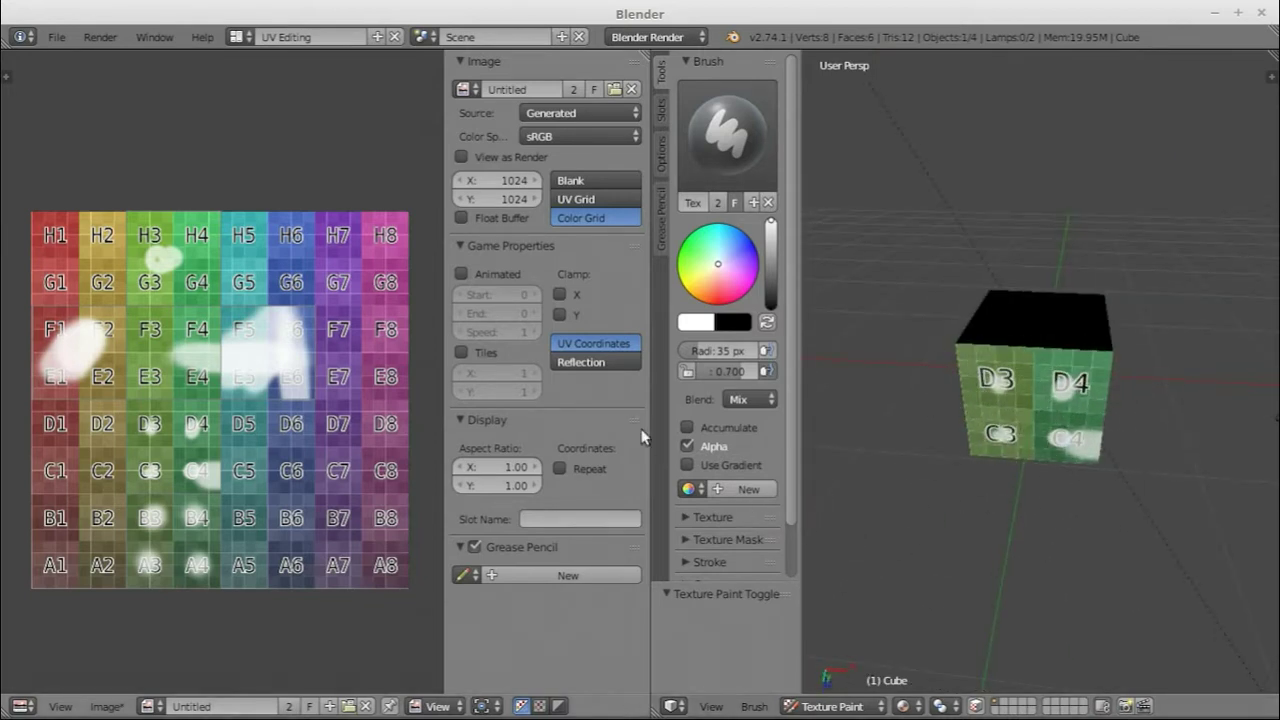
key("Tab")
key("Tab")
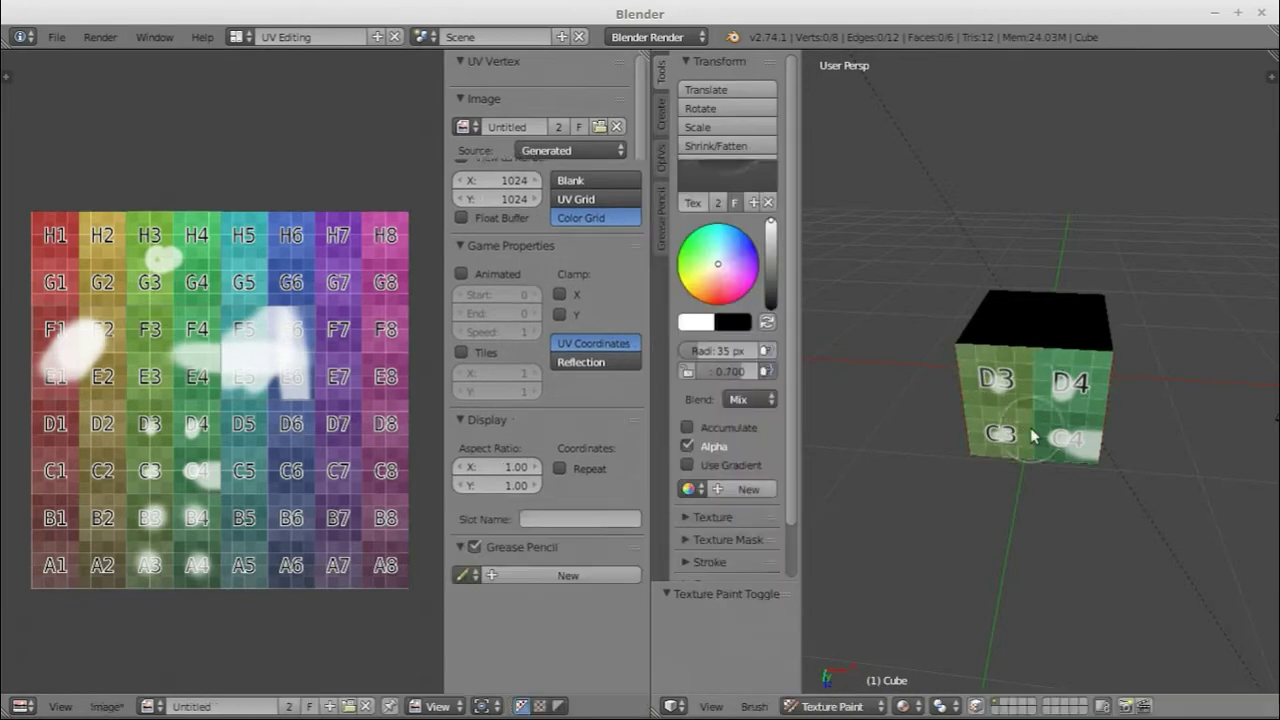
left_click(832, 706)
left_click(838, 610)
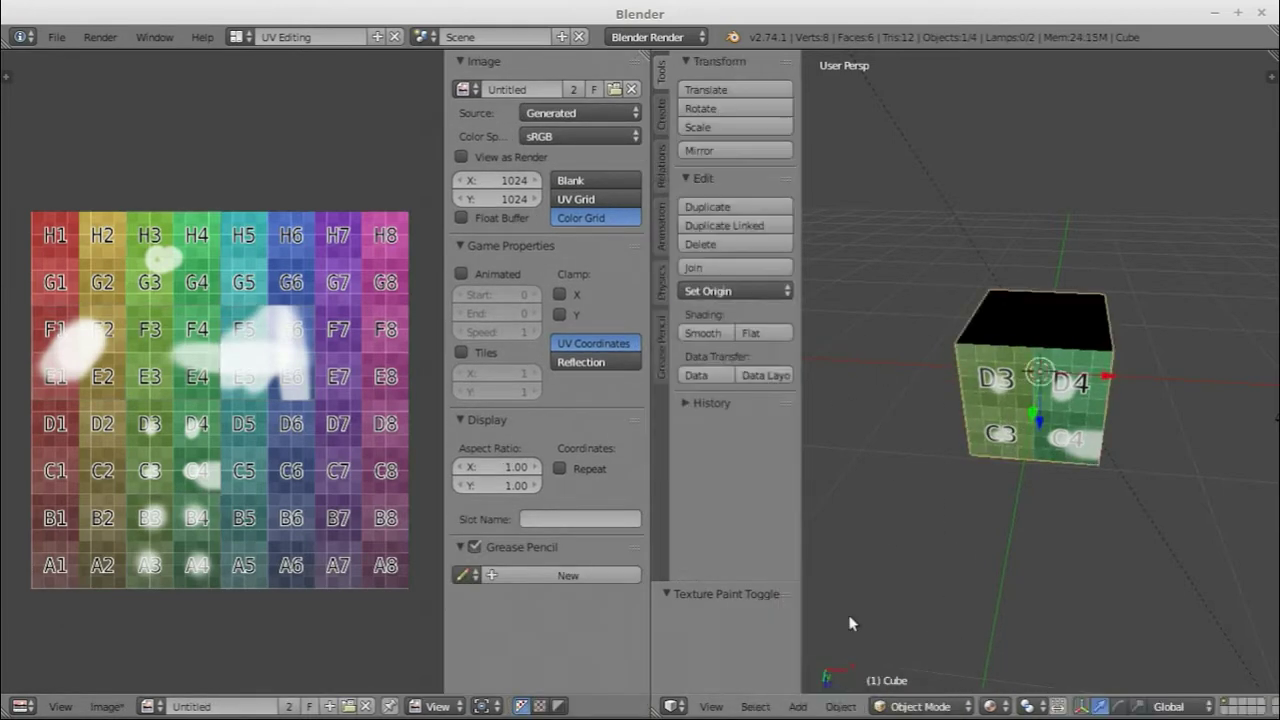
- Put the cube into Edit Mode and select all of its faces together with their UVs
left_click(107, 707)
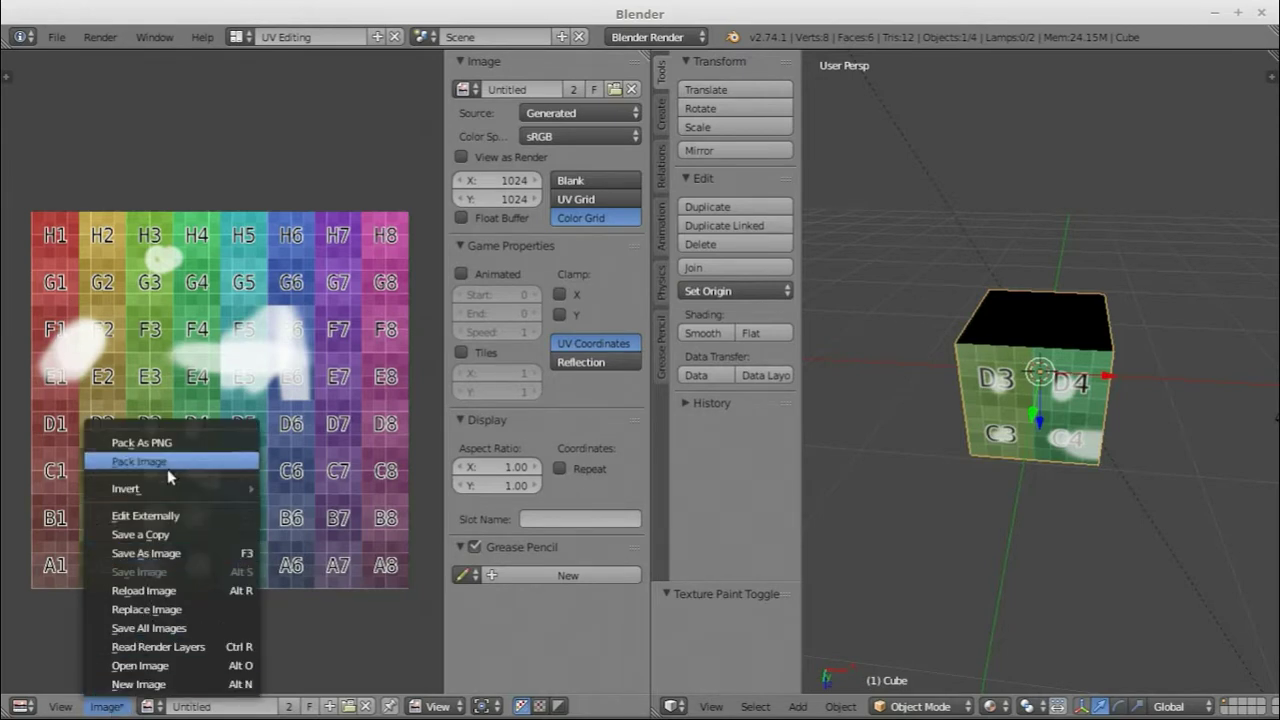
key("Tab")
key("a")
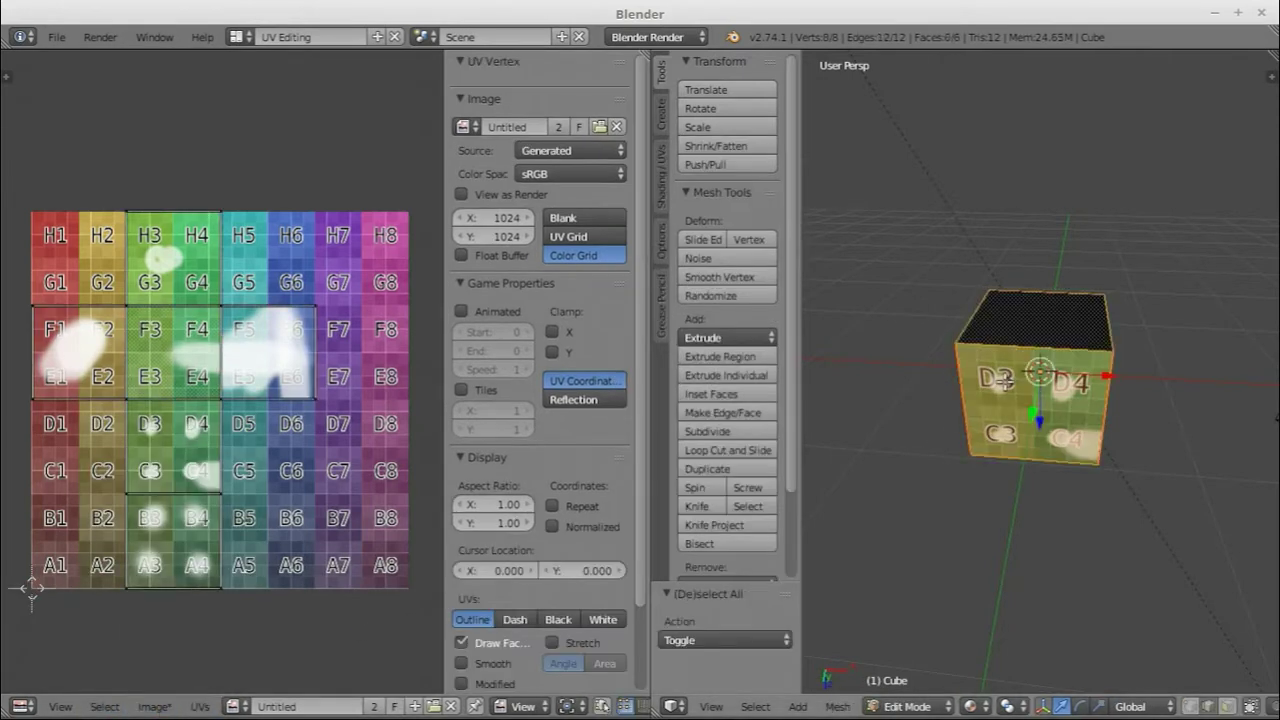
key("a")
key("a")
key("a")
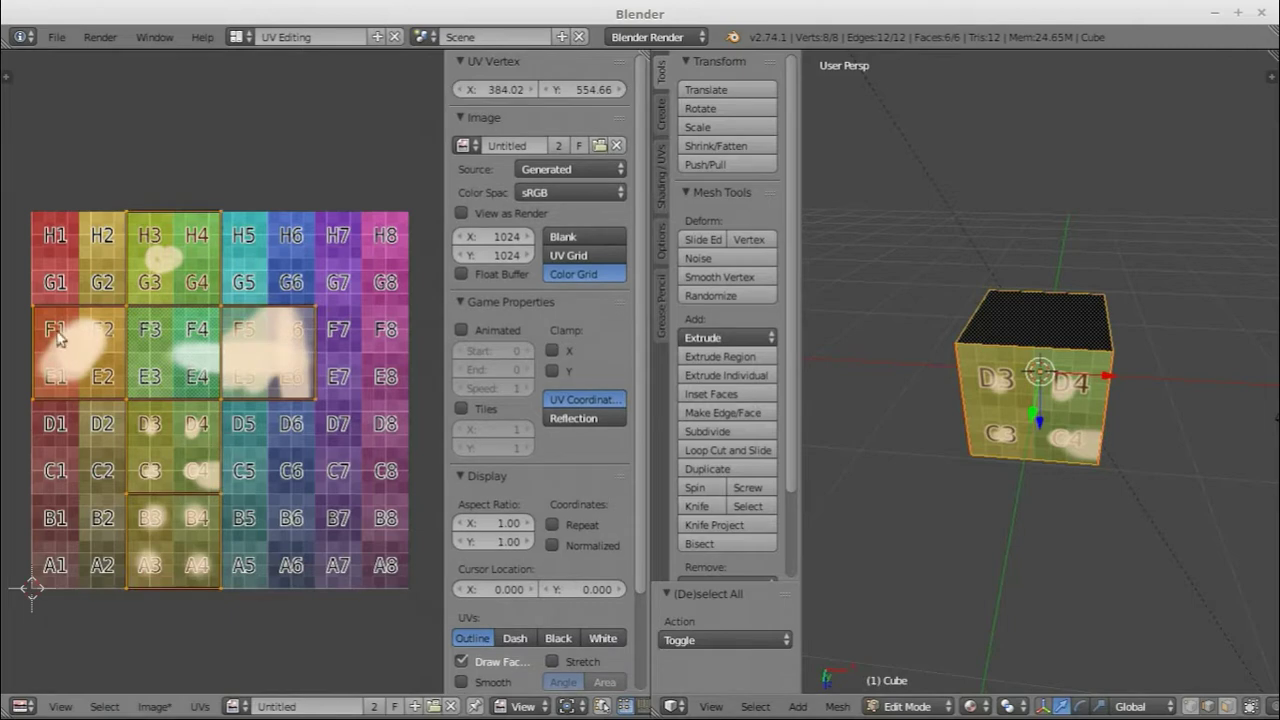
- Export the UV layout as a PNG image named cubeUV.png in the home folder
left_click(199, 706)
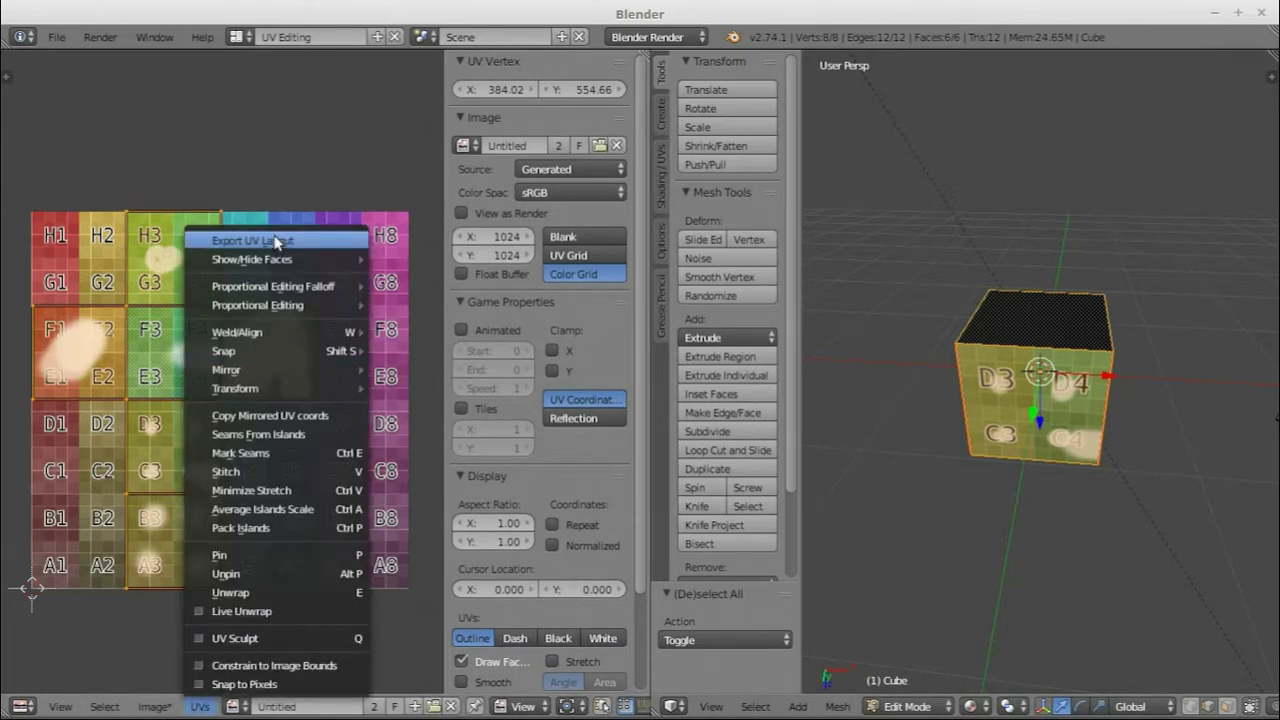
left_click(276, 241)
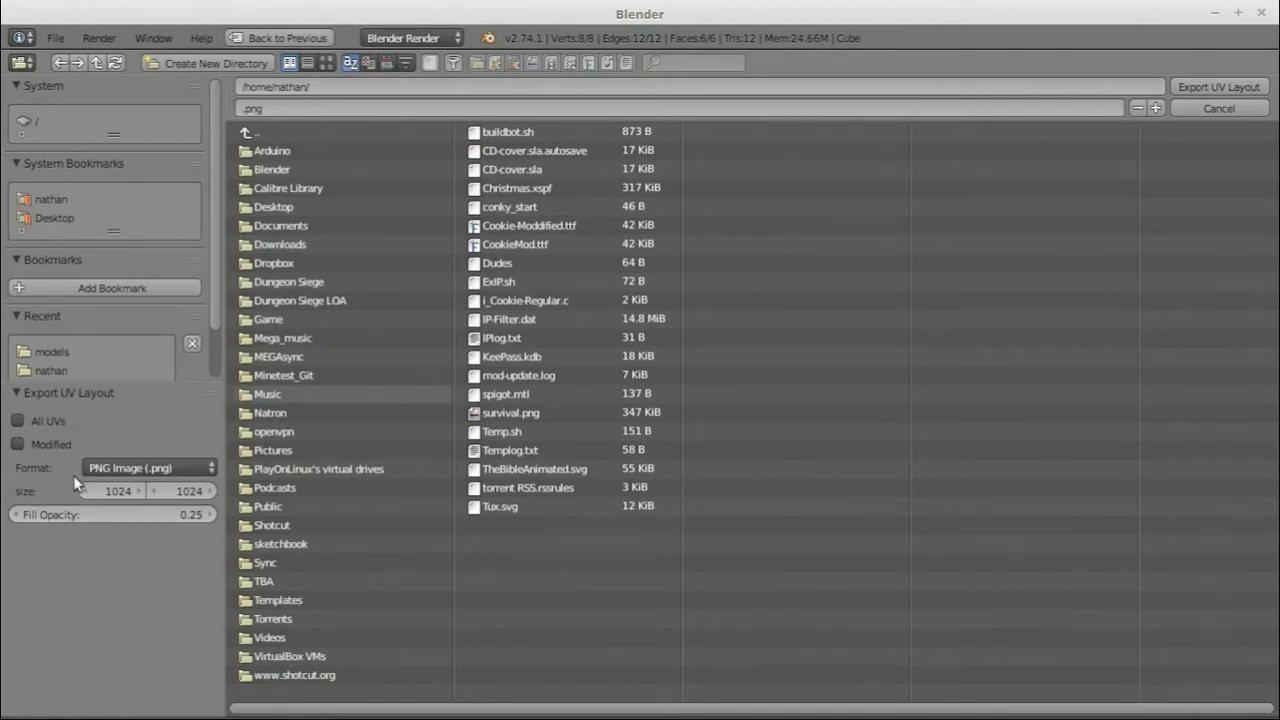
left_click(55, 198)
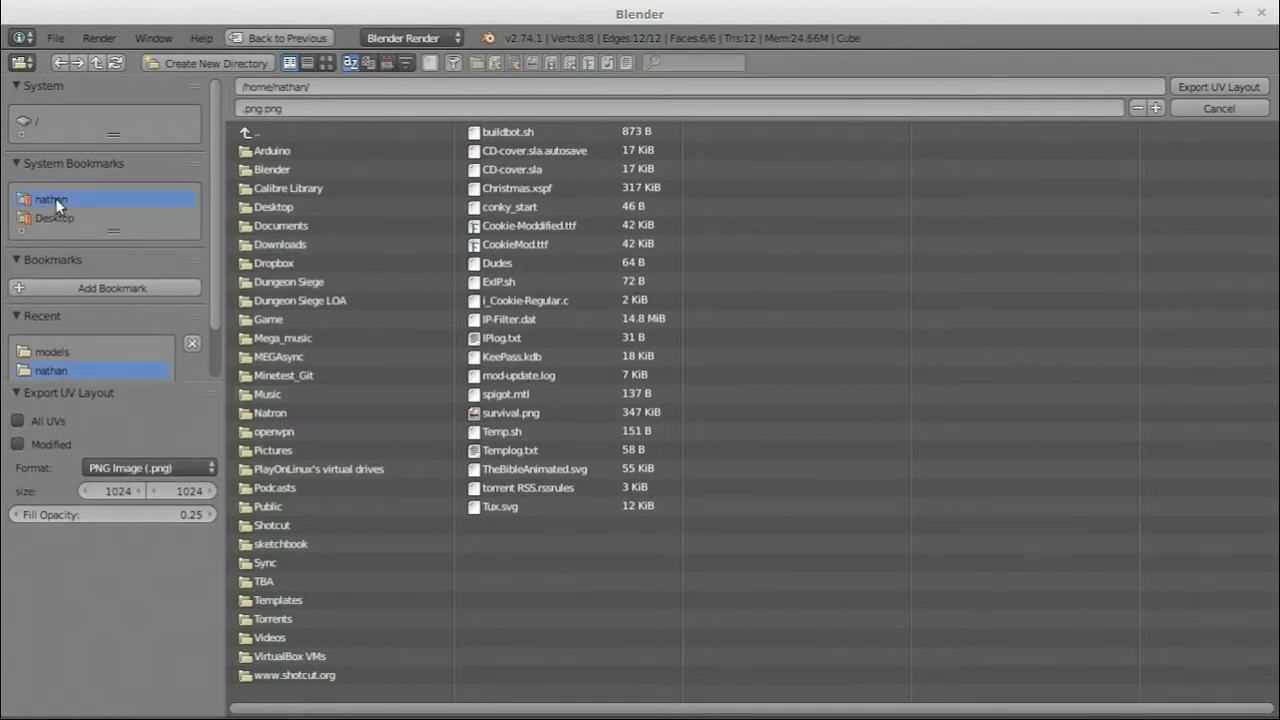
left_click(256, 109)
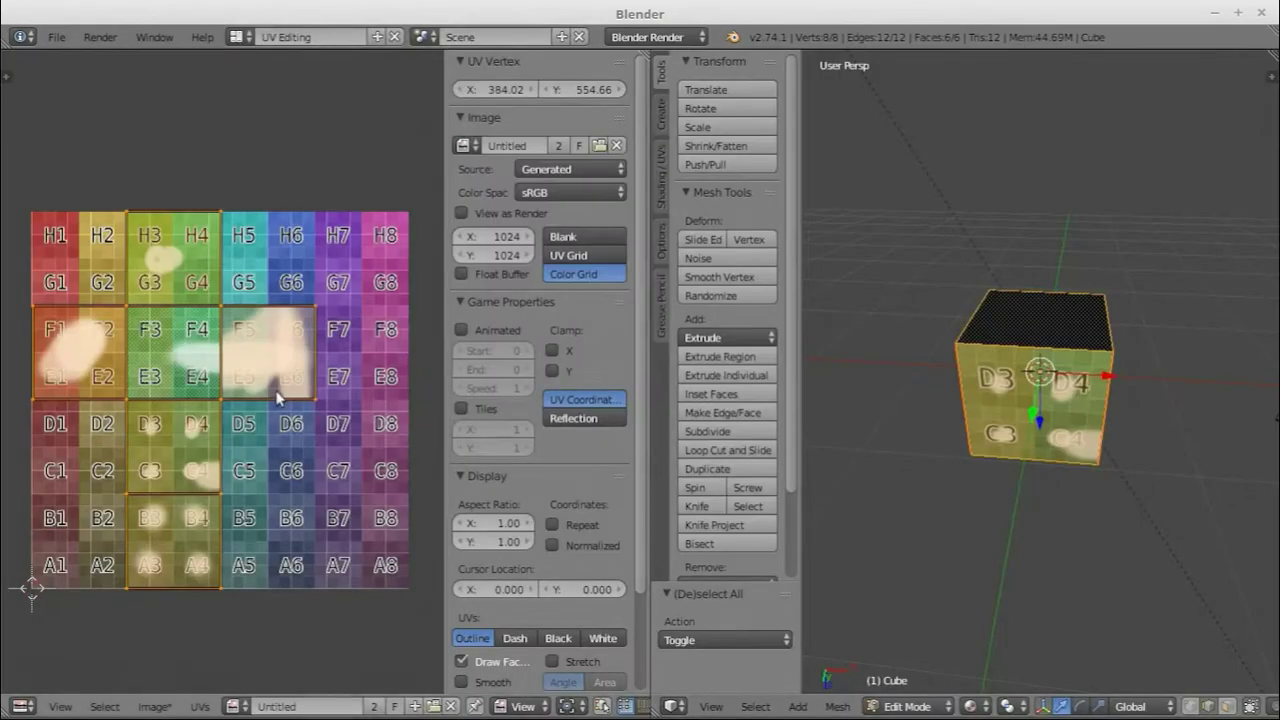
- Return the cube to Object Mode and save the painted texture as CubeDrawn.png in the home folder
key("Tab")
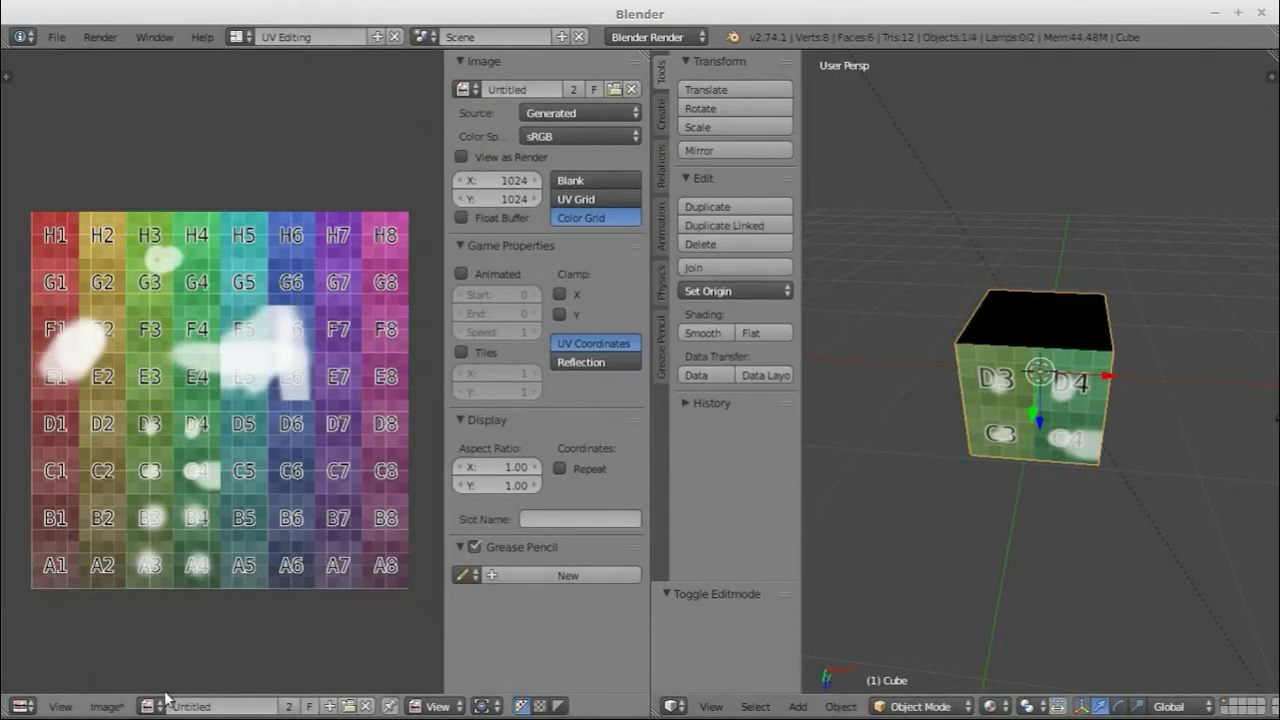
left_click(110, 706)
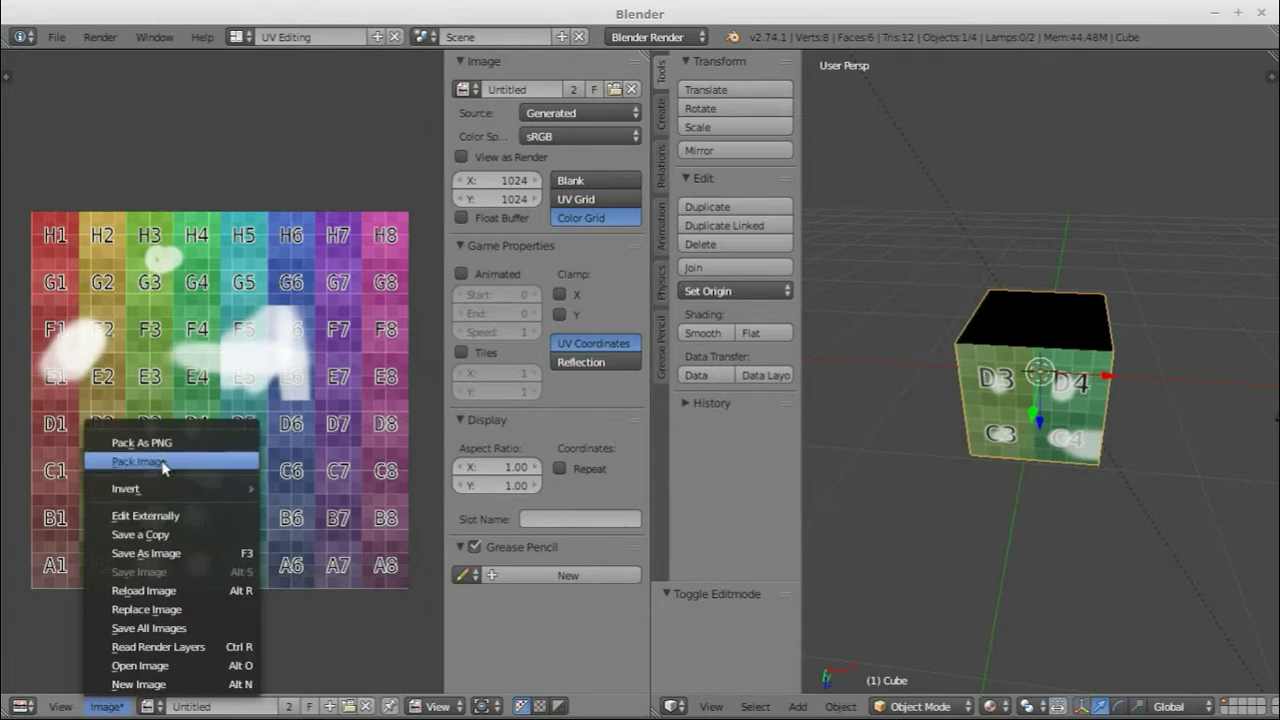
left_click(157, 552)
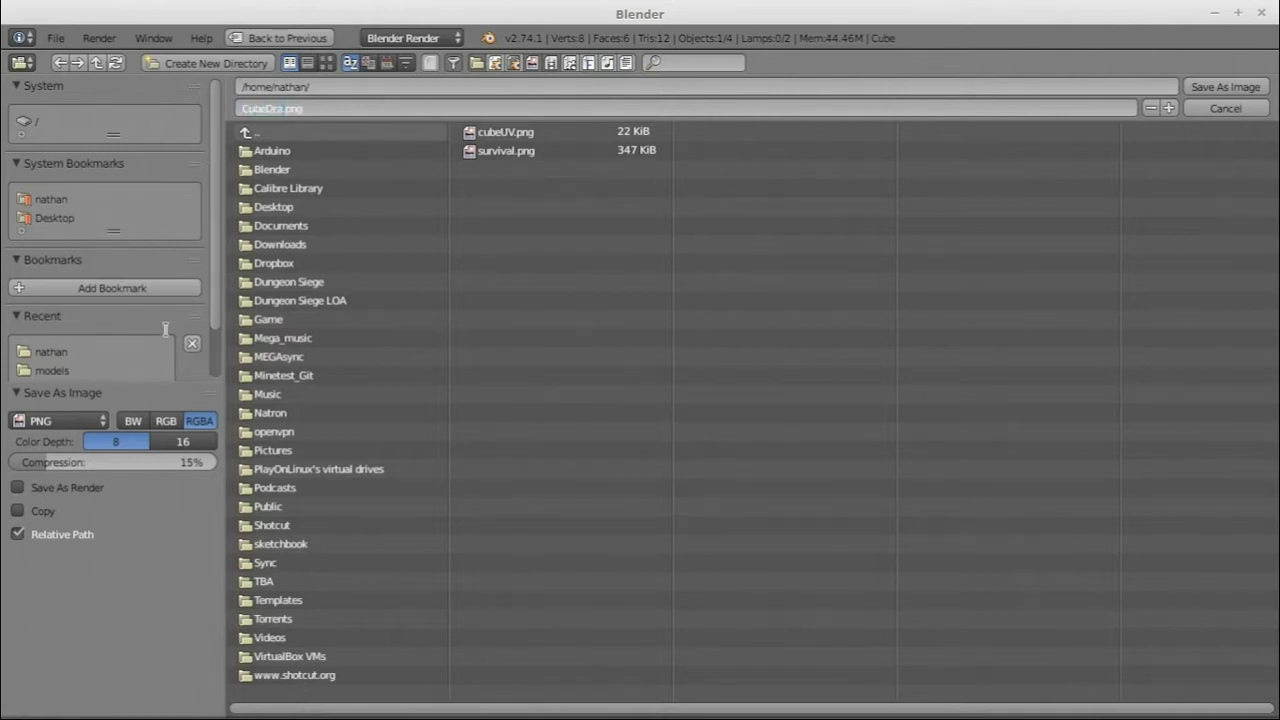
type("CubeDraw.png")
key("Return")
key("Return")
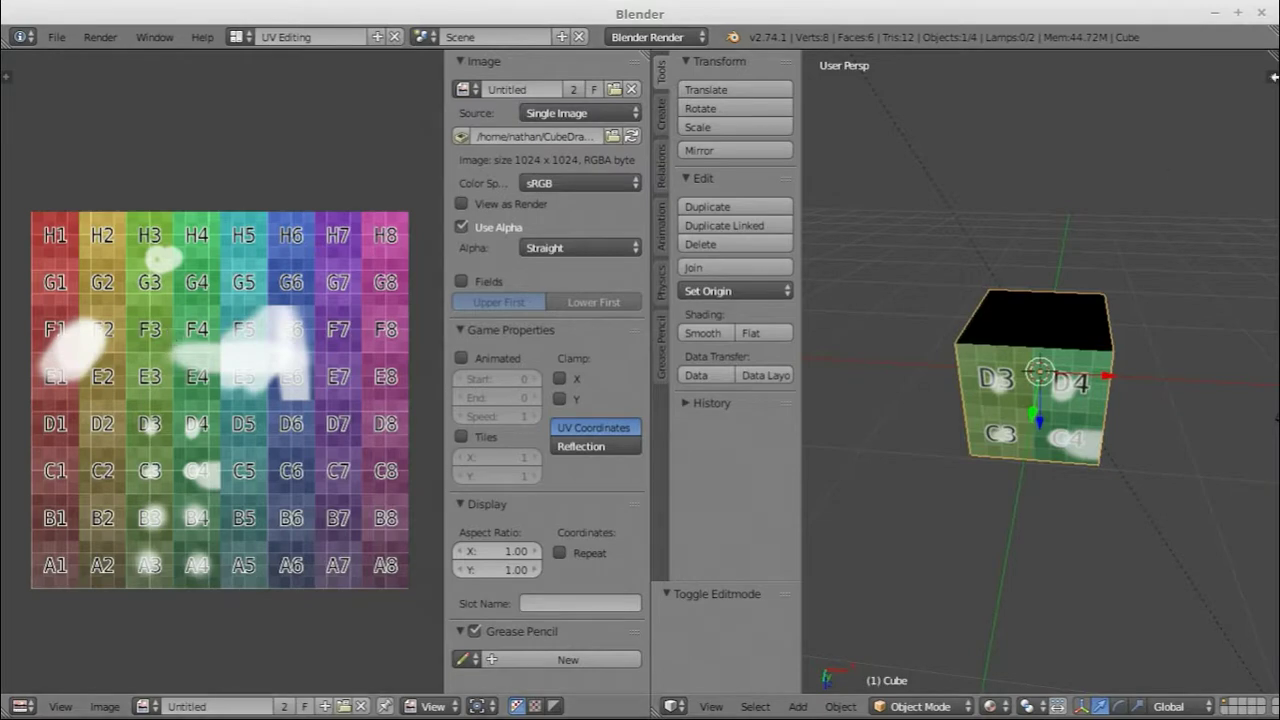
- Launch GIMP
key("super")
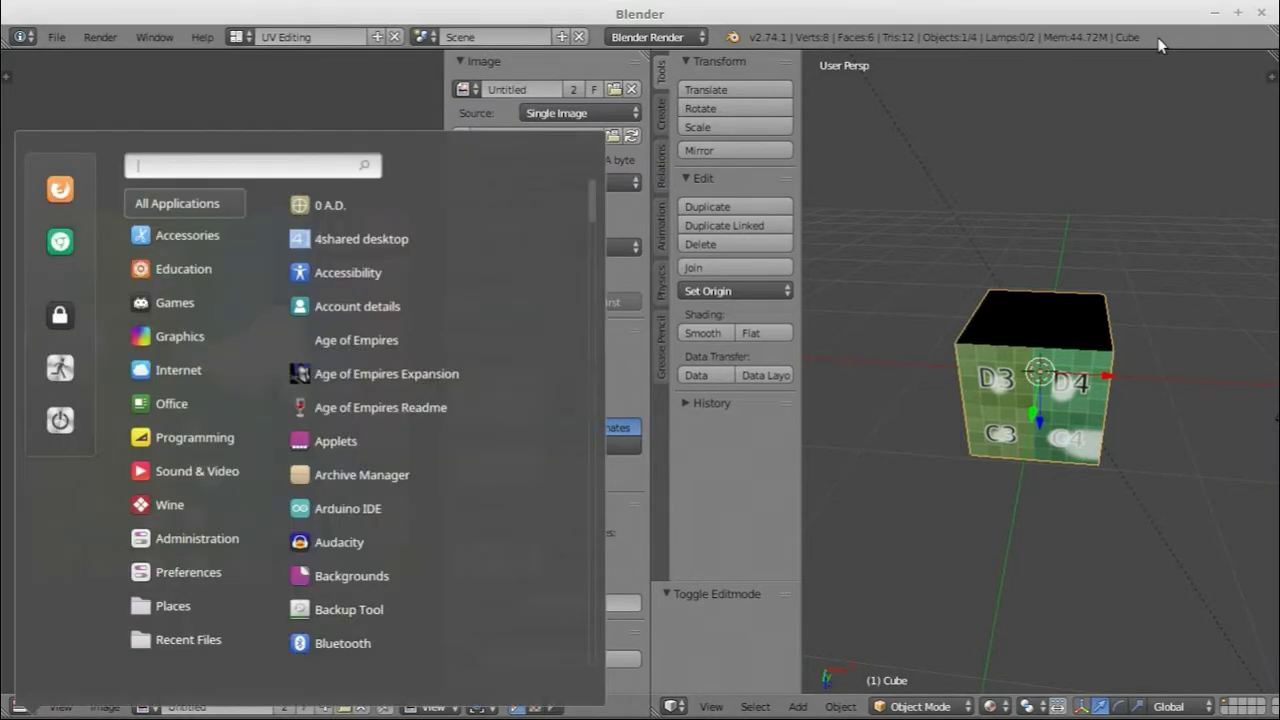
type("gimp")
key("Return")
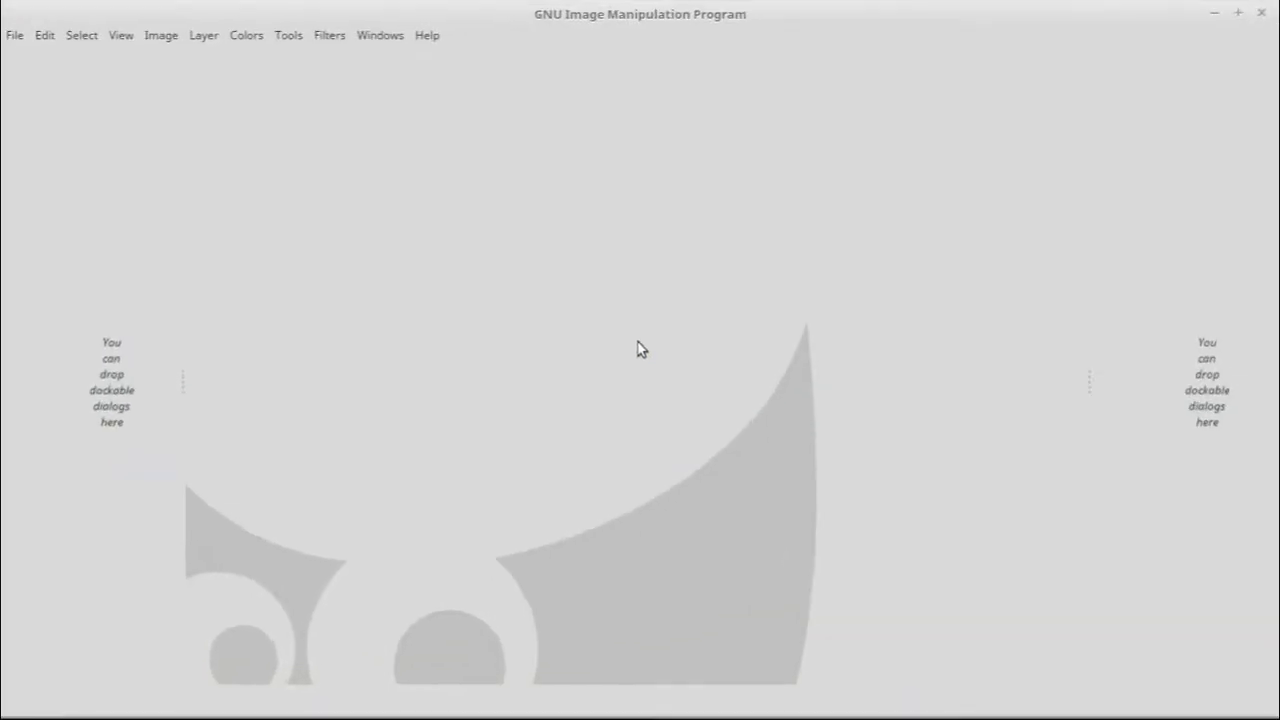
left_click(17, 34)
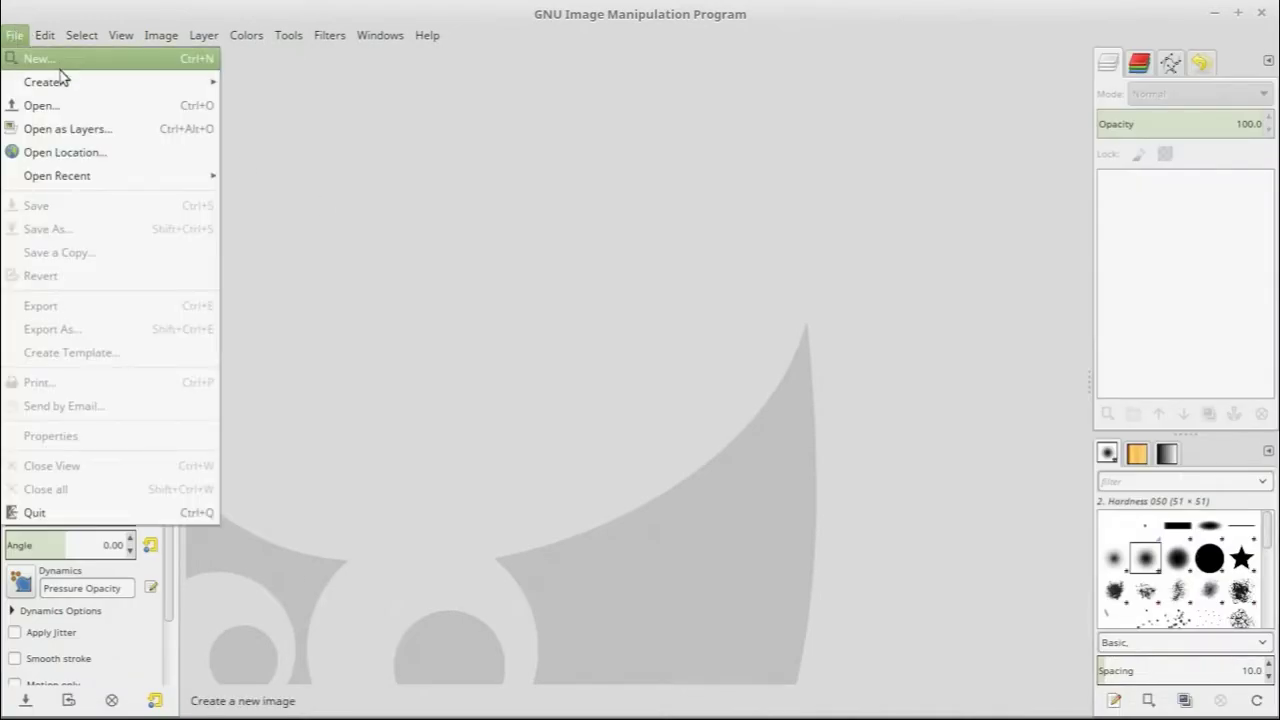
left_click(582, 106)
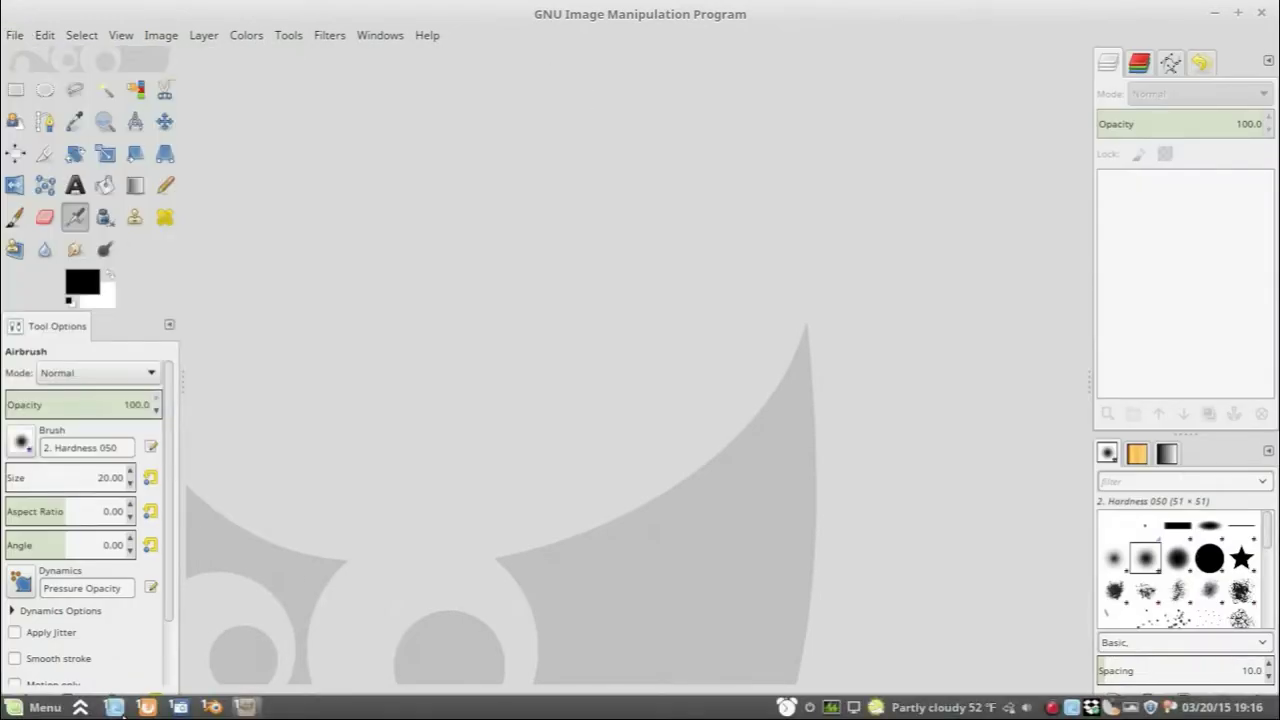
- Open the home folder in the file manager and load CubeDrawn.png from it into GIMP
left_click(80, 707)
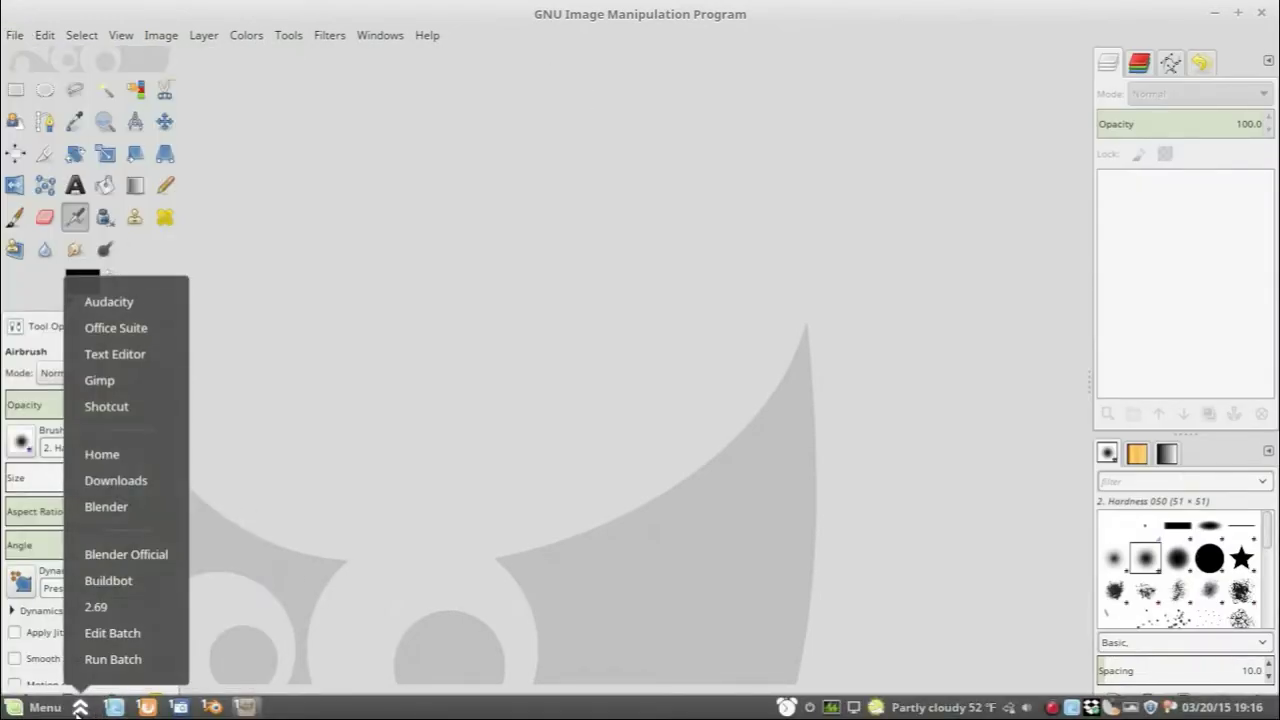
left_click(113, 455)
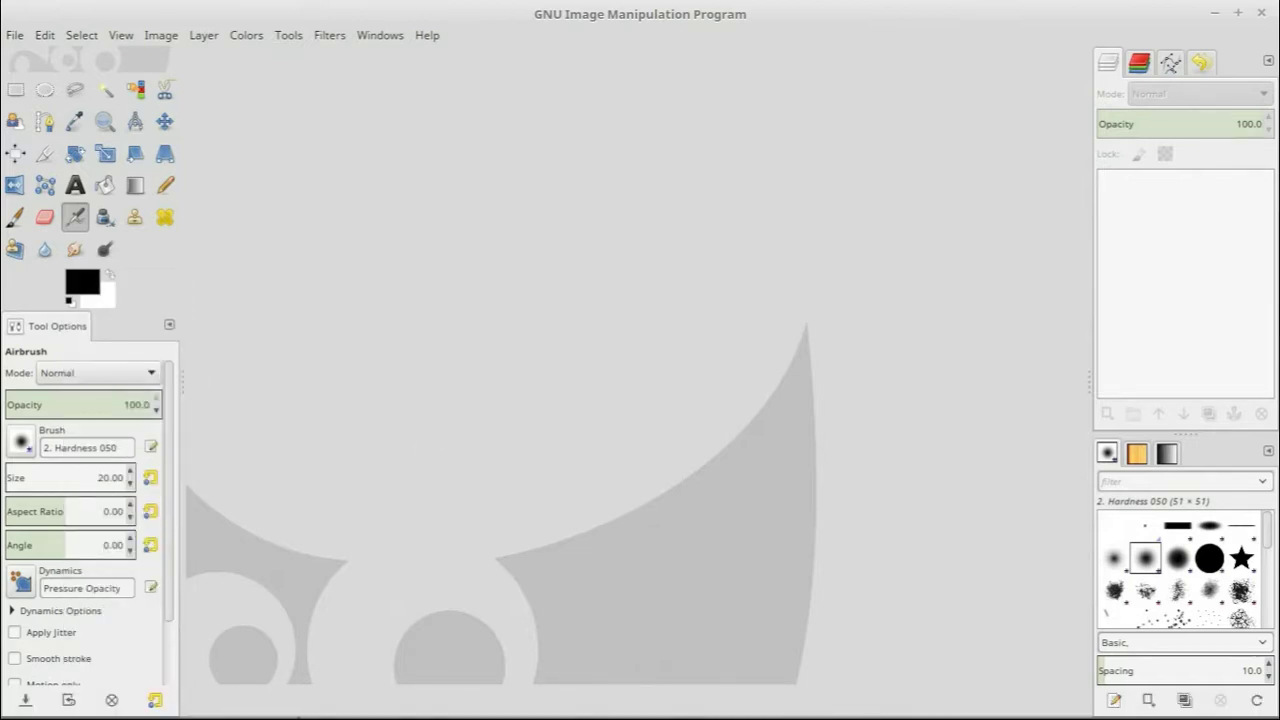
left_click(277, 707)
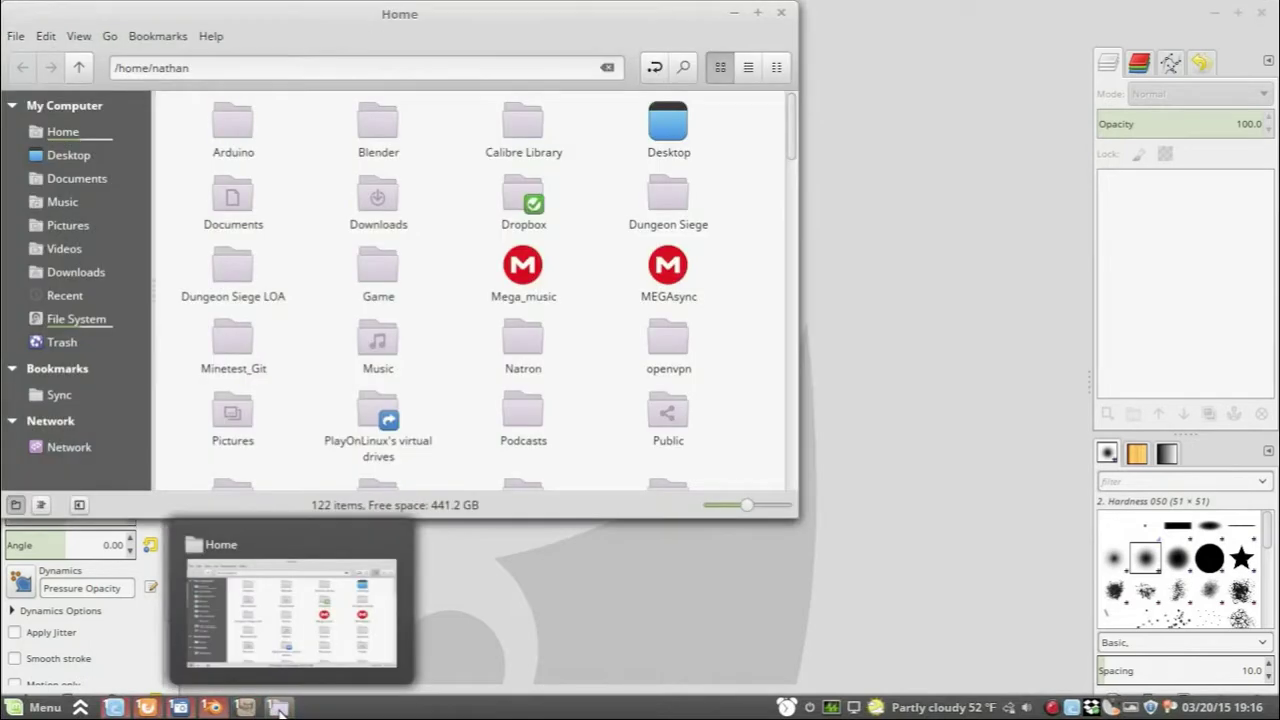
left_click_drag(790, 130, 797, 380)
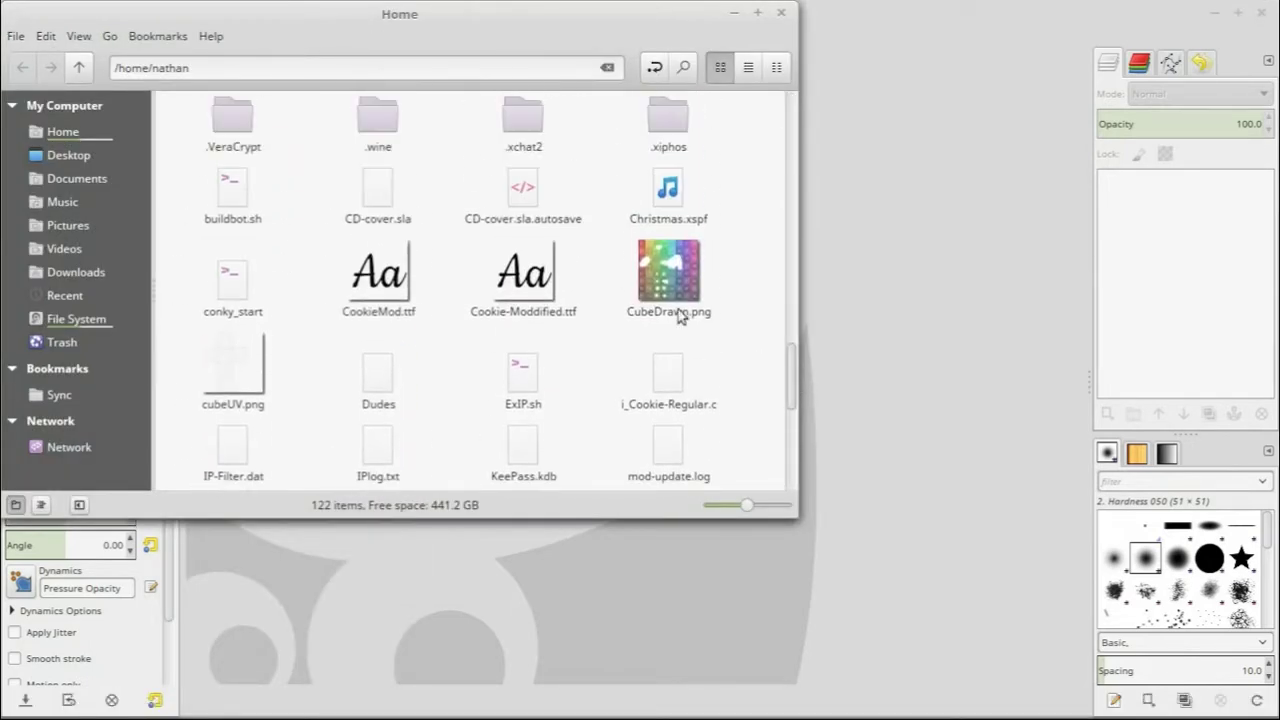
left_click_drag(668, 272, 1000, 333)
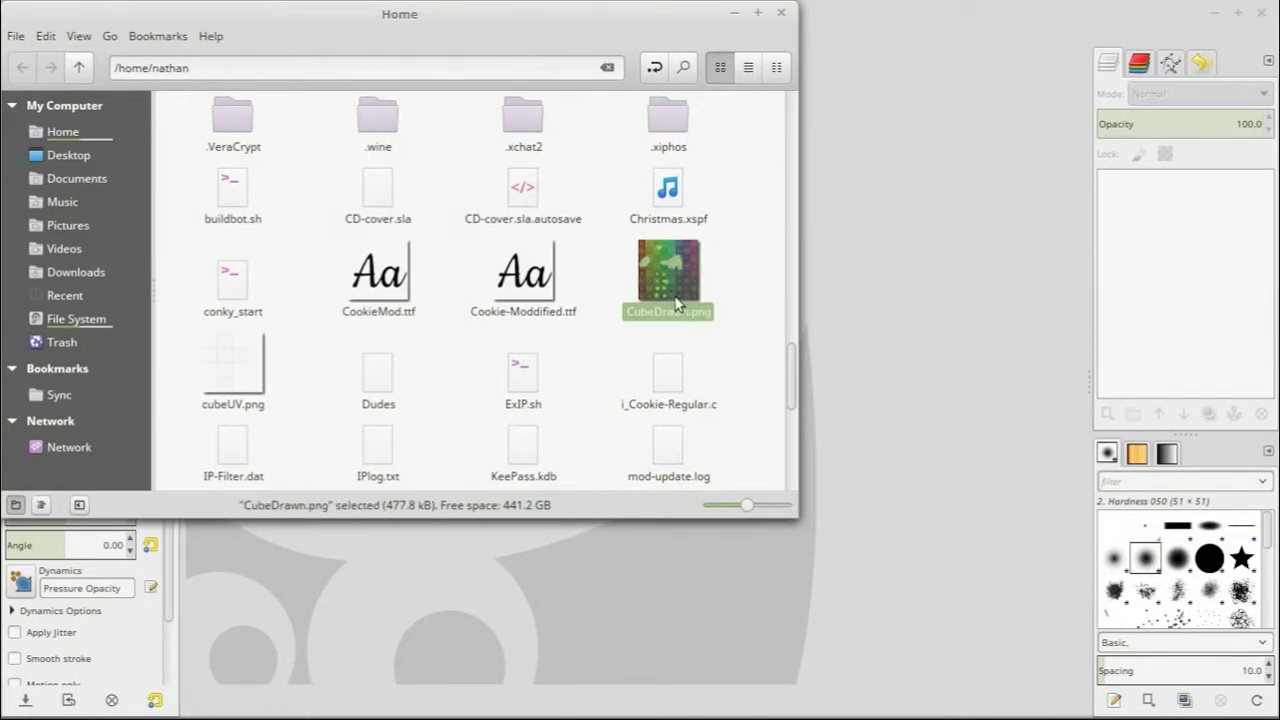
left_click_drag(668, 272, 885, 370)
- Add cubeUV.png from the home folder as a layer and place it above the CubeDrawn.png layer
mouse_move(497, 712)
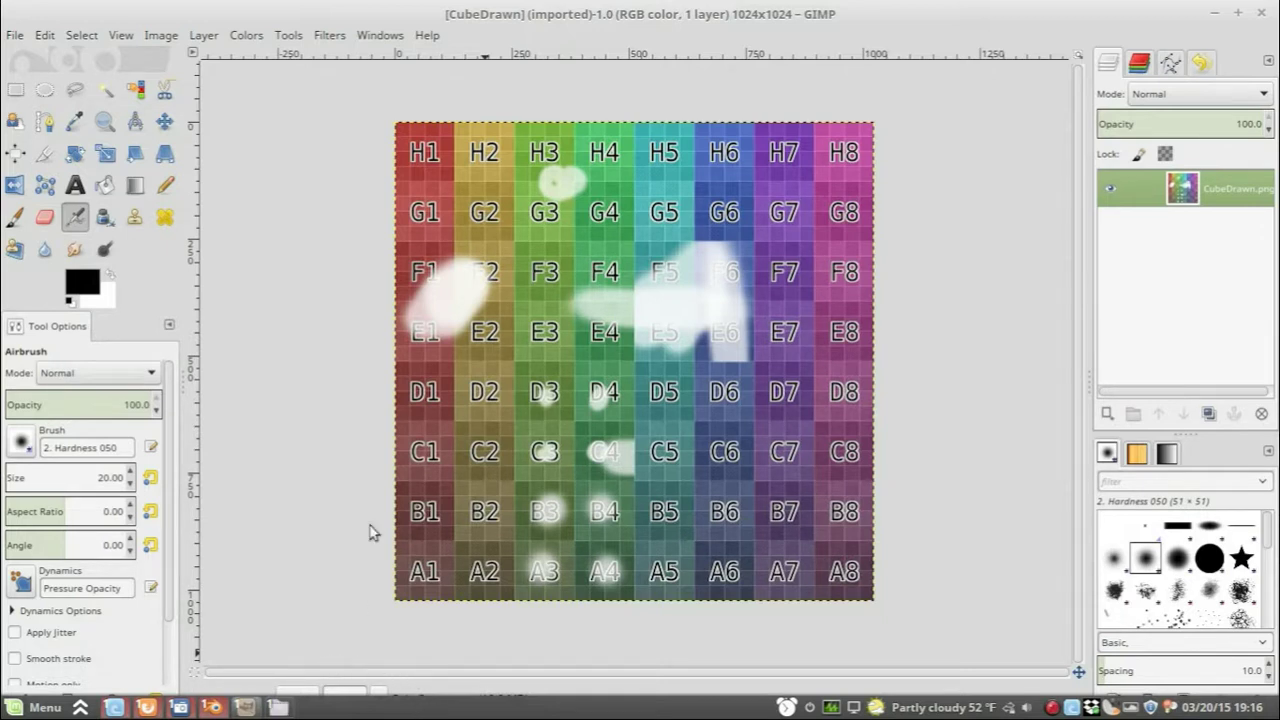
left_click(278, 707)
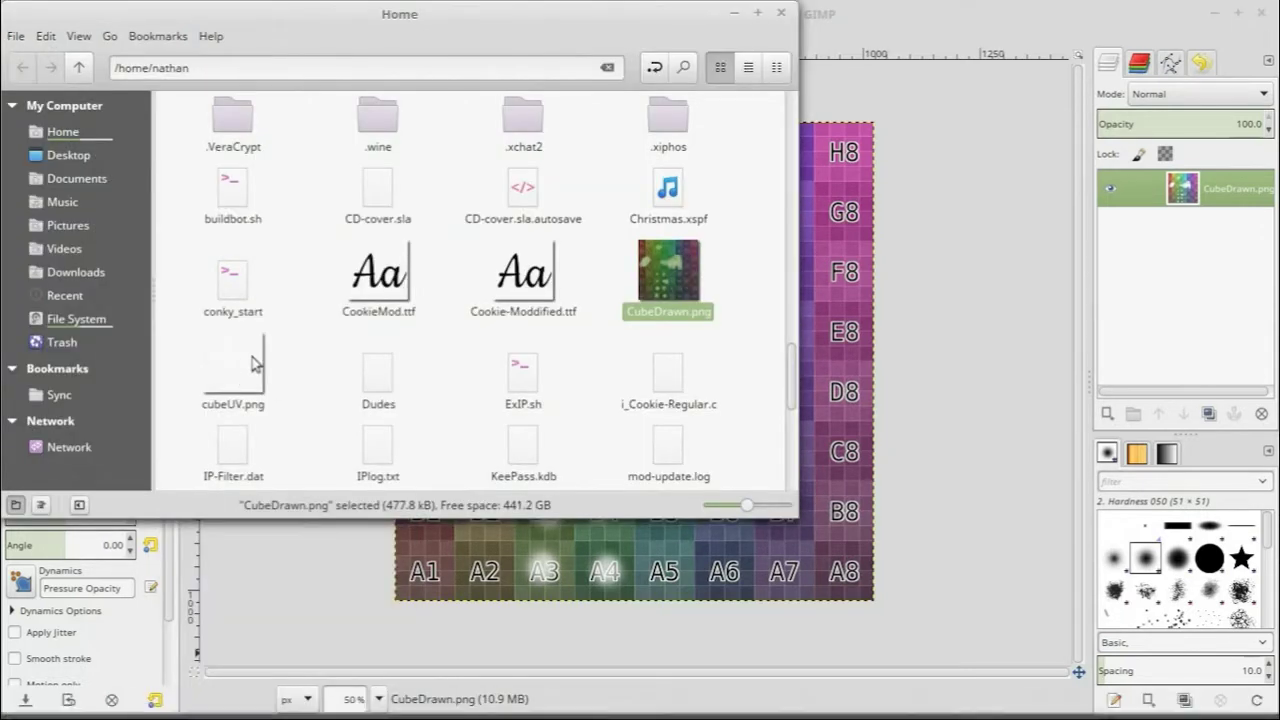
left_click_drag(252, 362, 1163, 257)
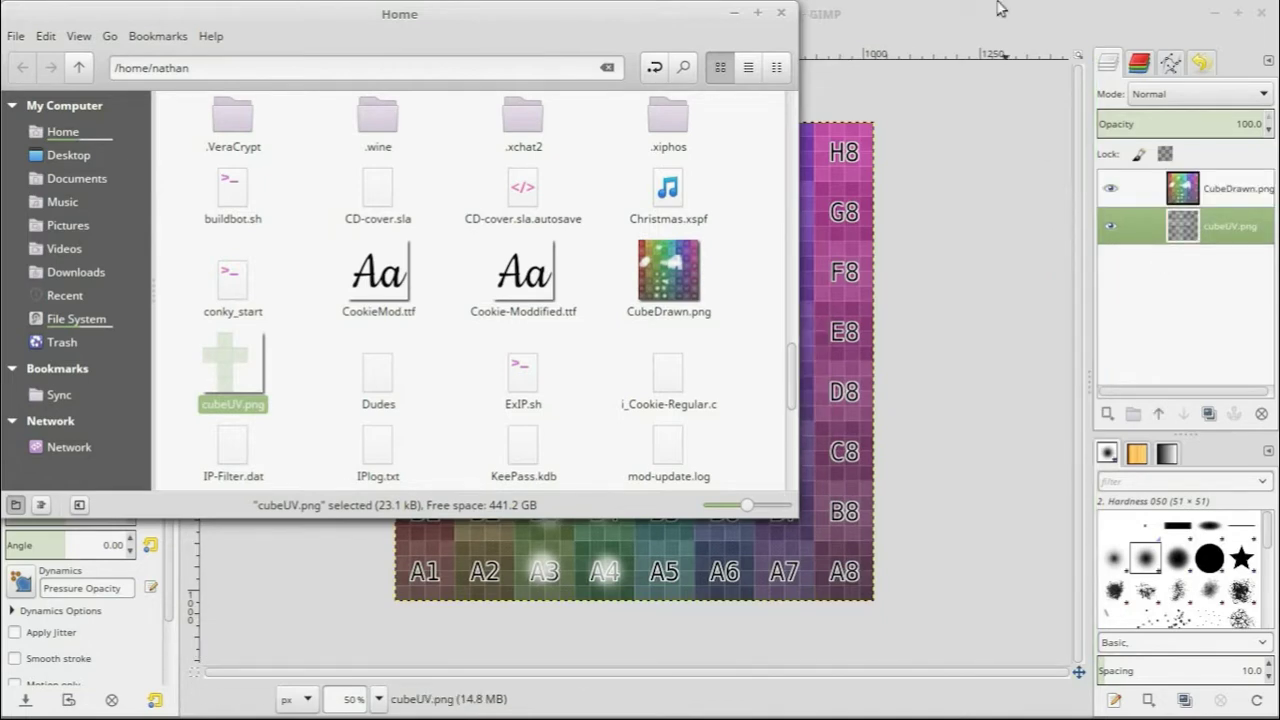
left_click(1000, 8)
left_click_drag(1181, 195, 1178, 243)
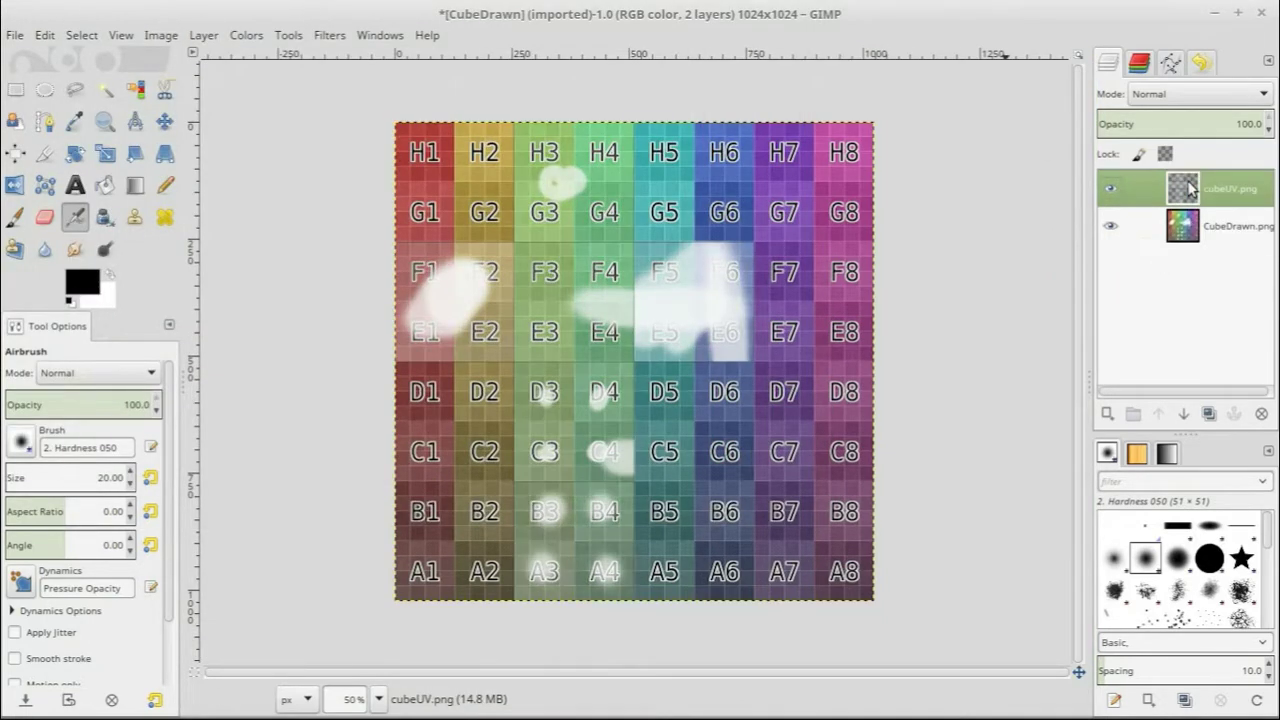
- Hide the CubeDrawn.png layer to examine the UV layout on its own, and show the layer again
left_click(1109, 226)
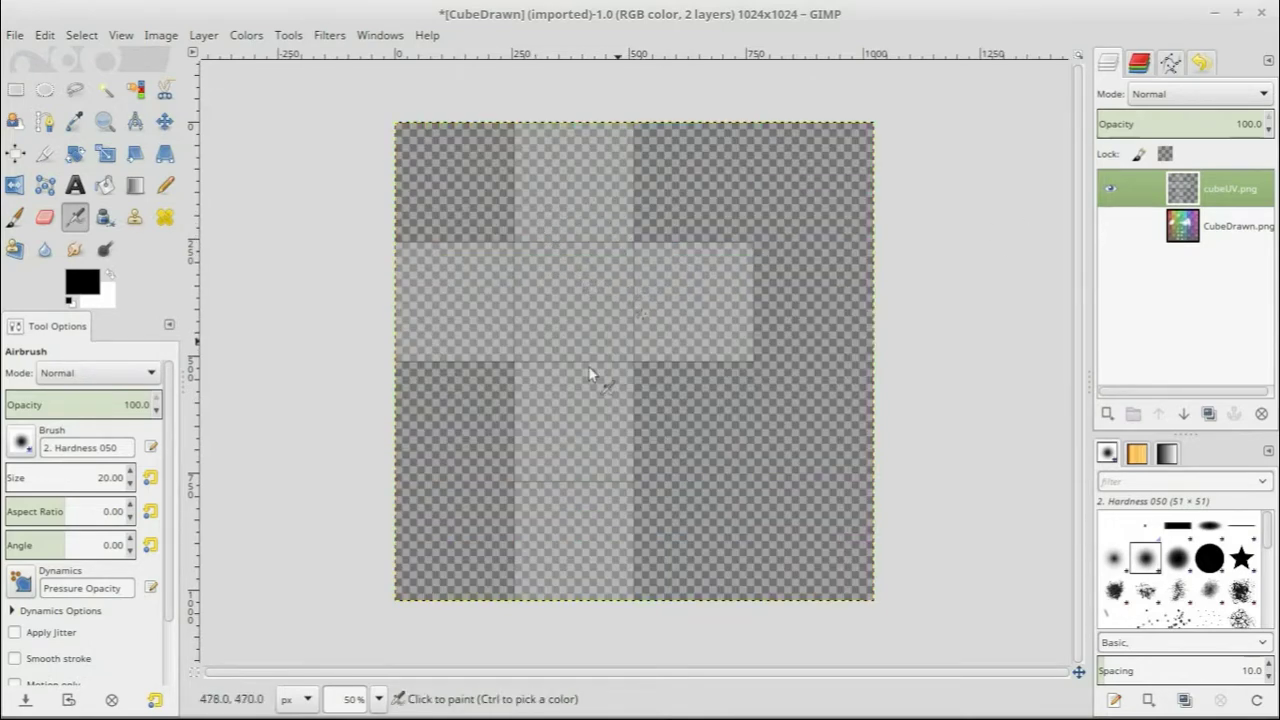
left_click(1231, 227)
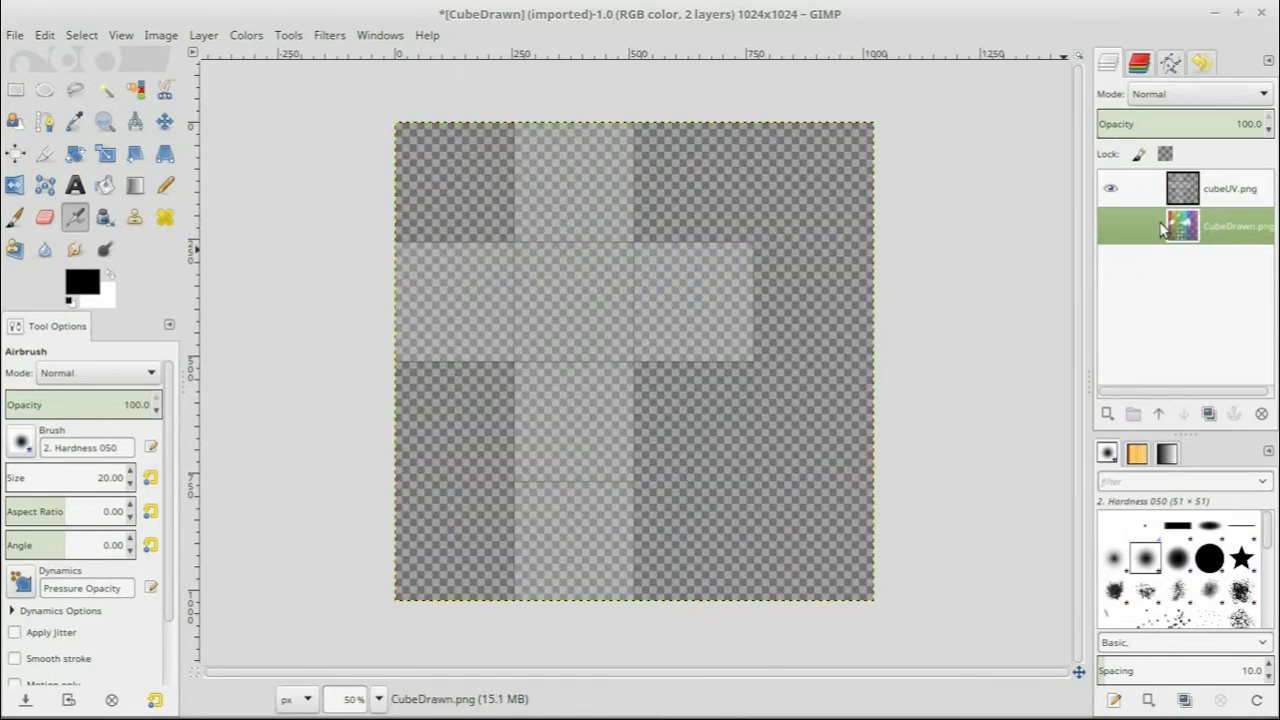
left_click(1111, 227)
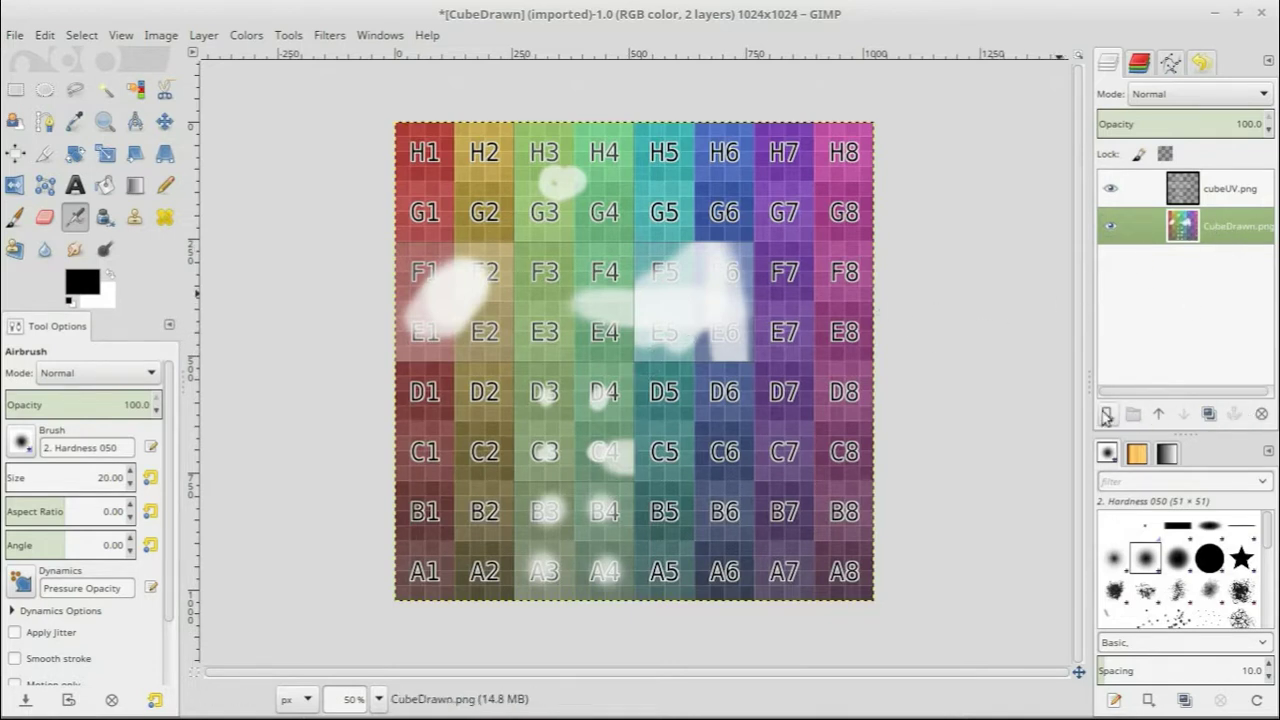
- Create a new transparent layer and move it above the cubeUV.png layer
left_click(1106, 414)
left_click(724, 491)
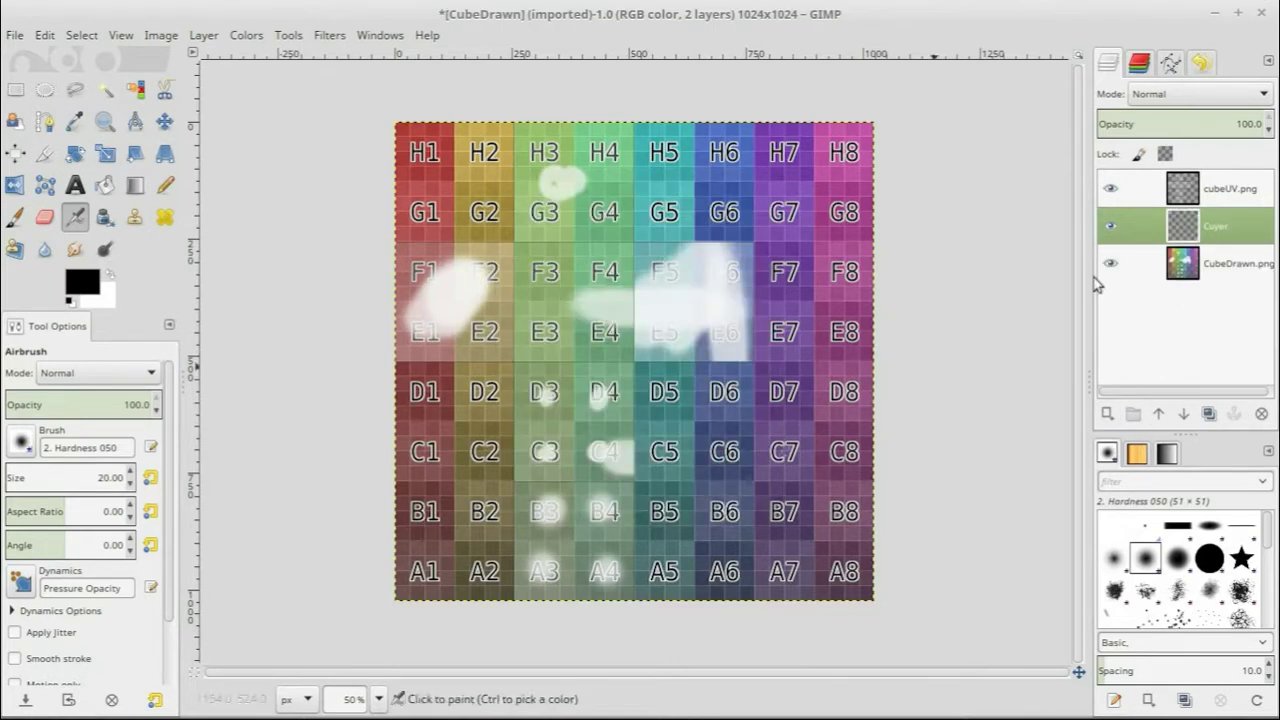
left_click_drag(1190, 226, 1195, 186)
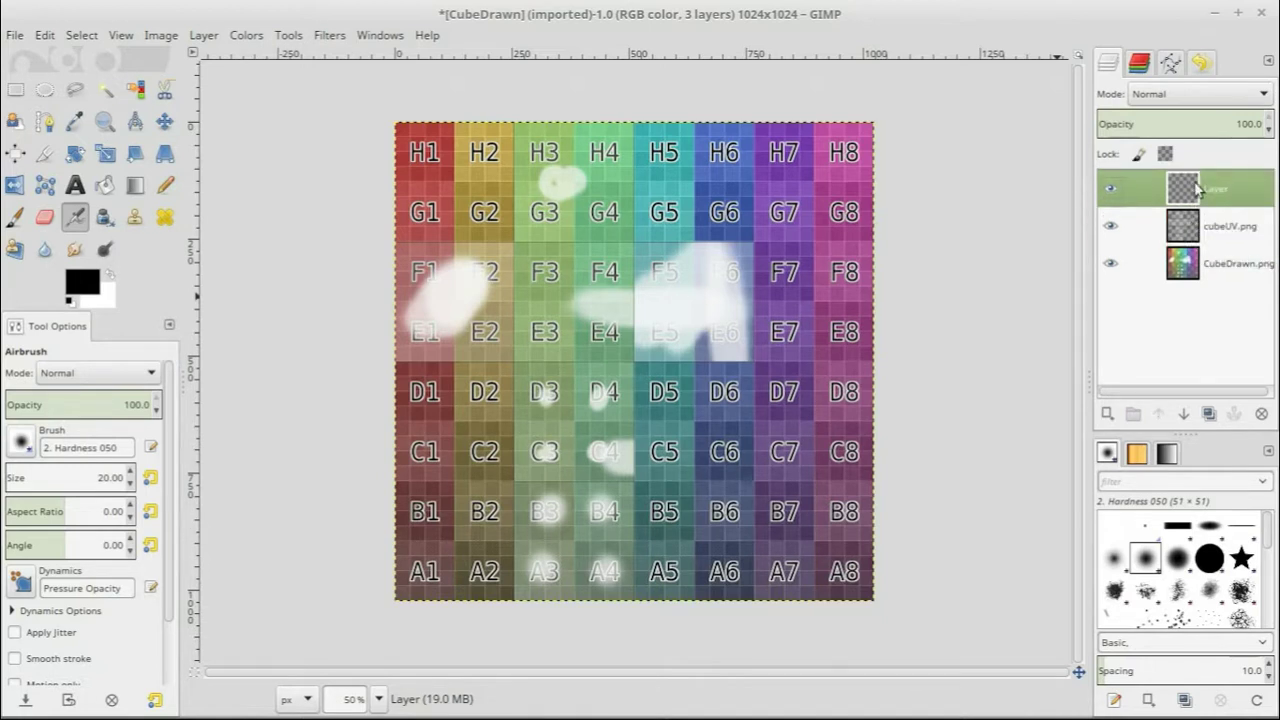
- With a white Pencil, draw a 2 on the F1 to E2 face and a 4 on the F5 to E6 face
left_click(165, 185)
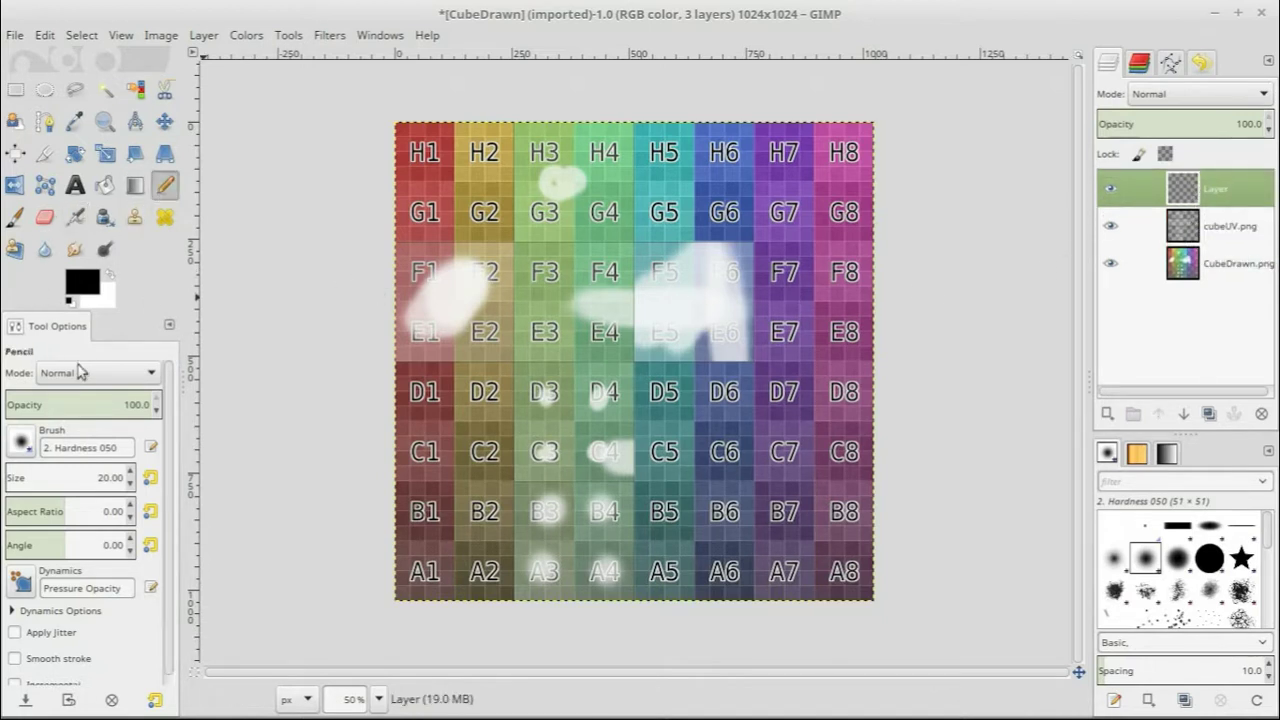
left_click(111, 277)
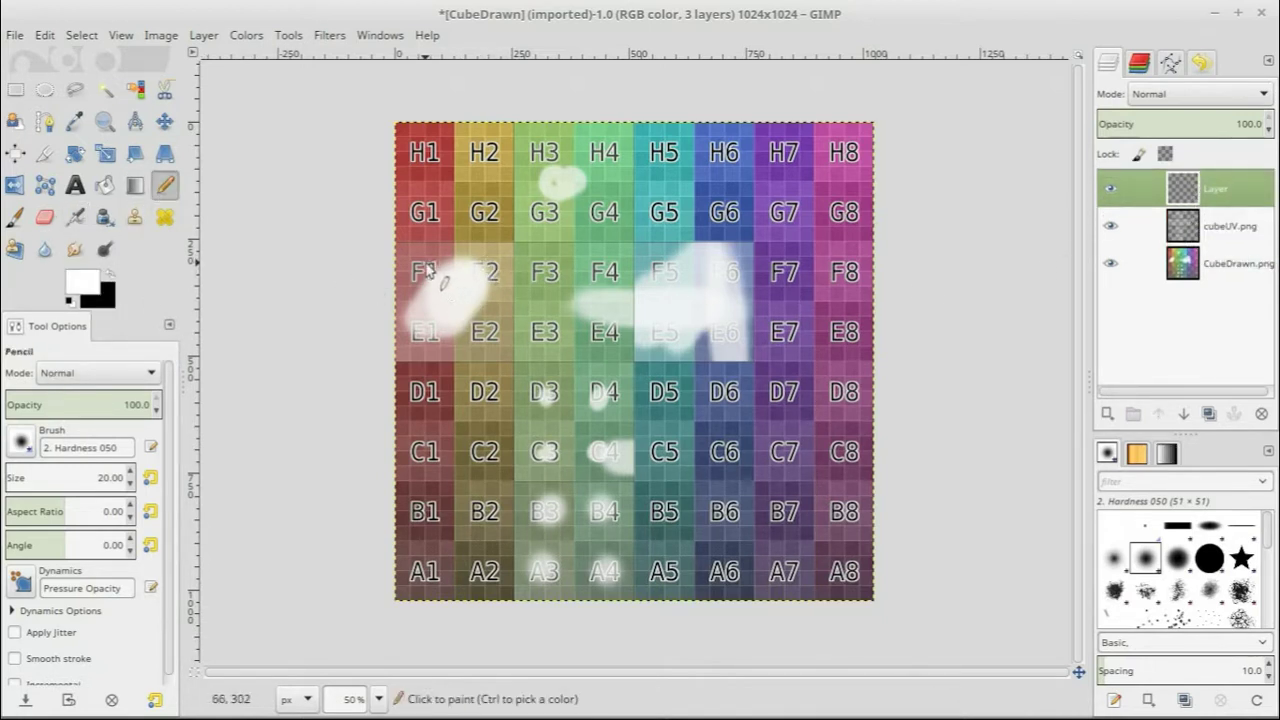
mouse_move(432, 284)
left_mouse_down()
mouse_move(408, 332)
mouse_move(468, 328)
left_mouse_up()
mouse_move(656, 262)
left_mouse_down()
mouse_move(666, 294)
mouse_move(736, 292)
mouse_move(720, 335)
left_mouse_up()
- Draw white dots on the D3, D4, C3 and C4 cells of the UV layout
mouse_move(544, 392)
left_mouse_down()
mouse_move(545, 406)
mouse_move(598, 402)
left_mouse_up()
left_click(546, 449)
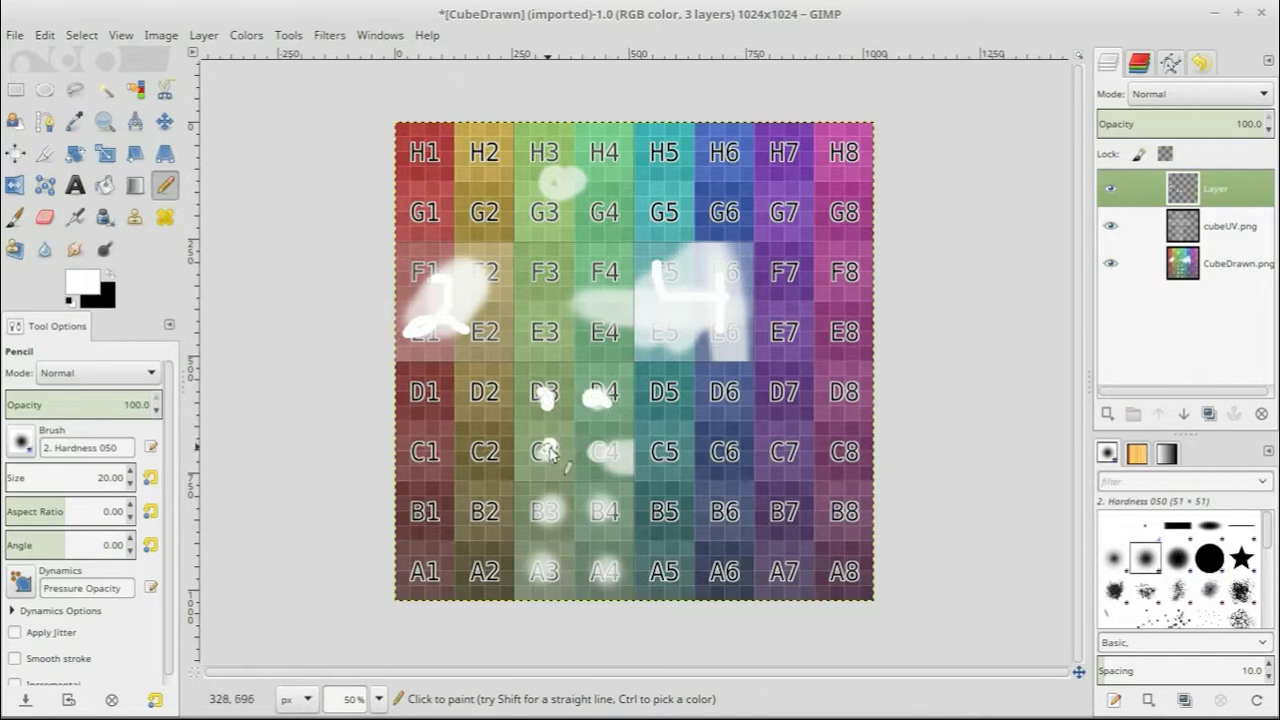
left_click(601, 449)
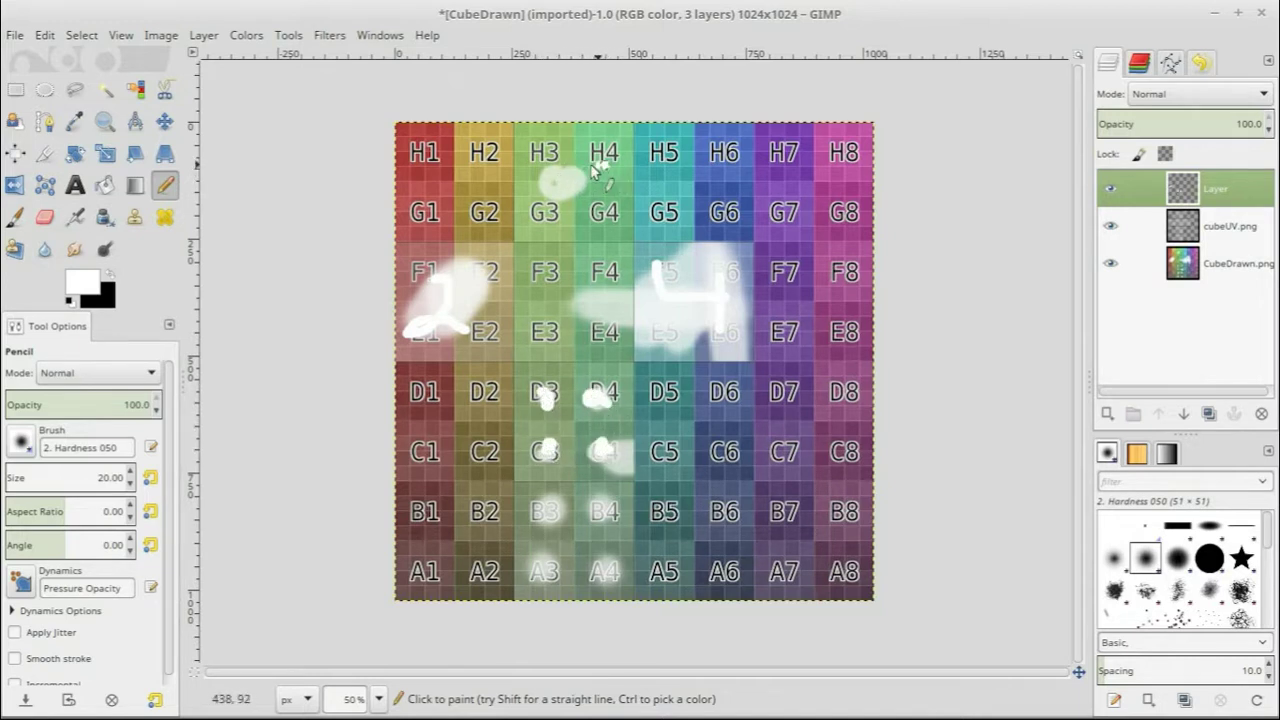
- Draw a white 5 on the H3 to G4 face, a 6 over F4 and E4, and a 1 on the B3 to A4 face
mouse_move(608, 165)
left_mouse_down()
mouse_move(555, 170)
mouse_move(560, 205)
mouse_move(535, 208)
left_mouse_up()
left_click_drag(590, 288, 582, 325)
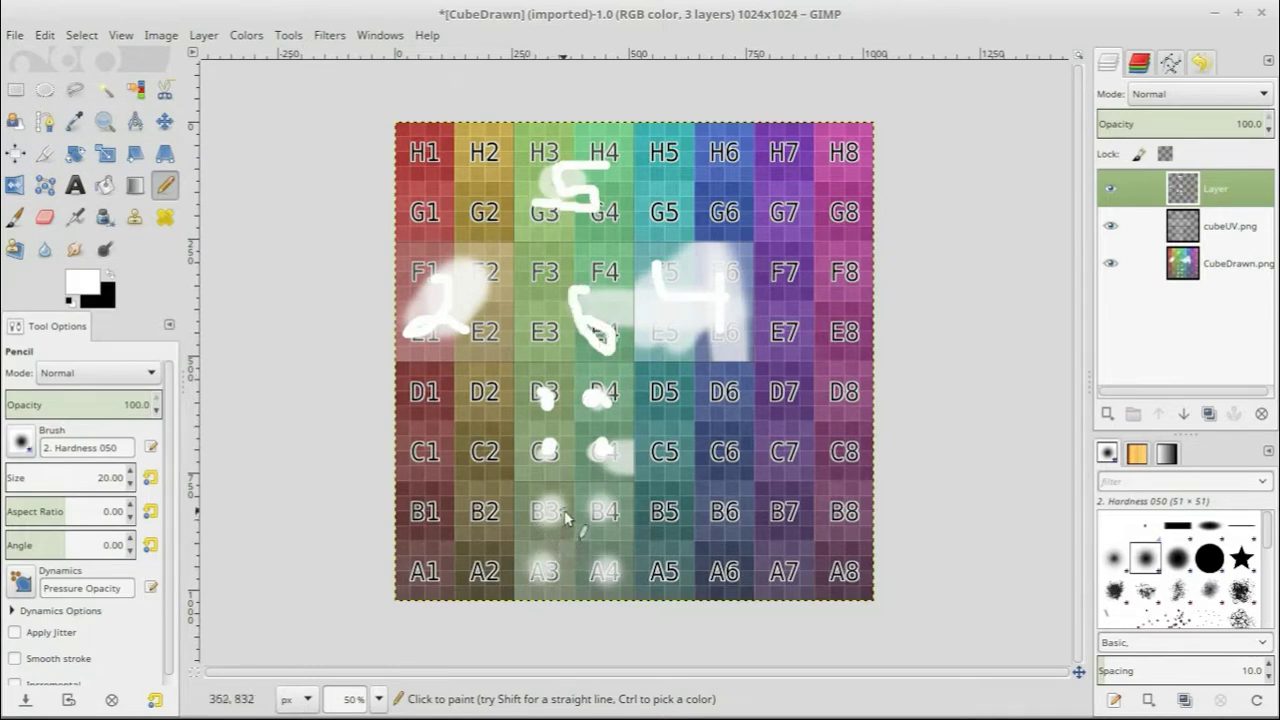
left_click_drag(563, 513, 566, 568)
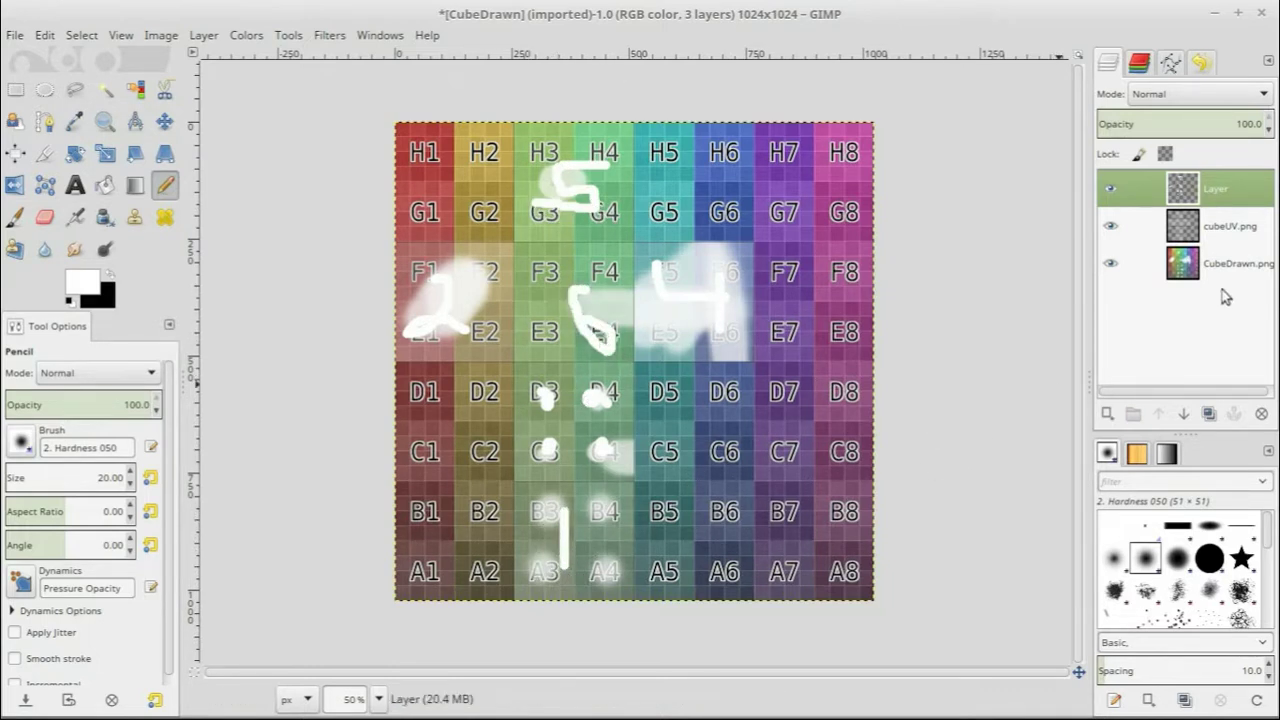
- Hide the CubeDrawn.png and cubeUV.png layers and add a layer filled with the black background color beneath the drawn numbers
left_click(1110, 264)
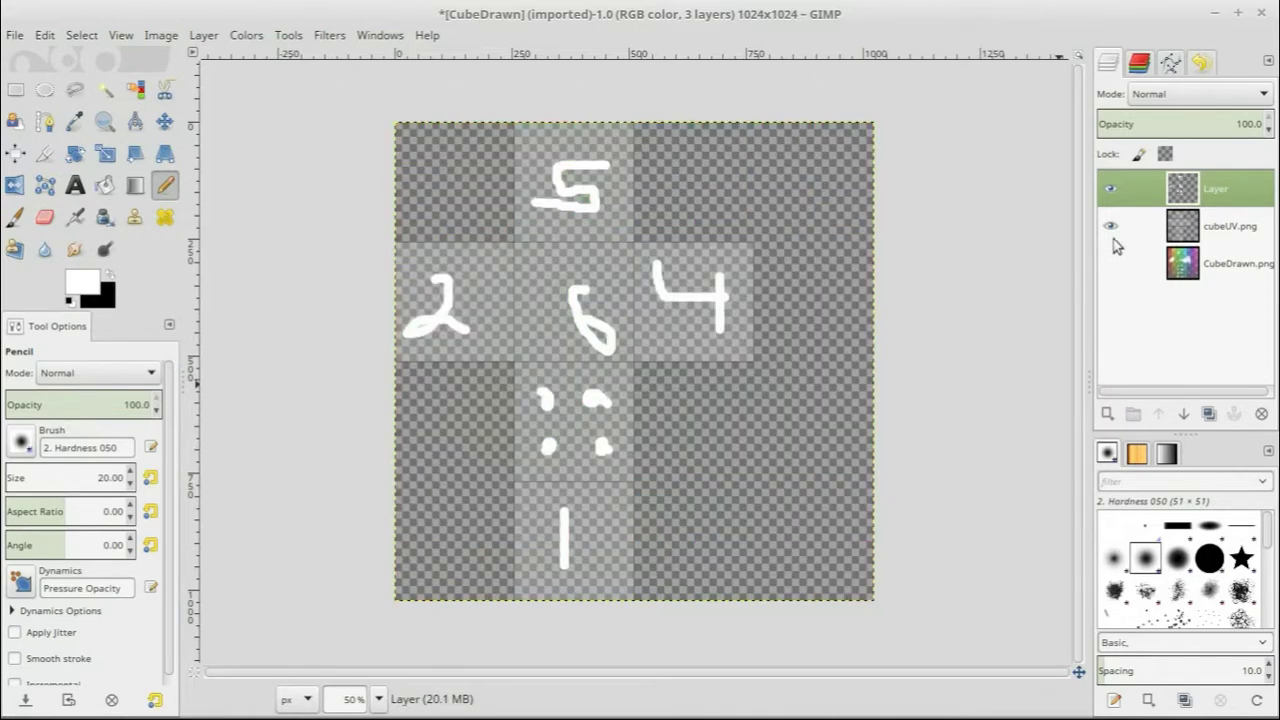
left_click(1110, 226)
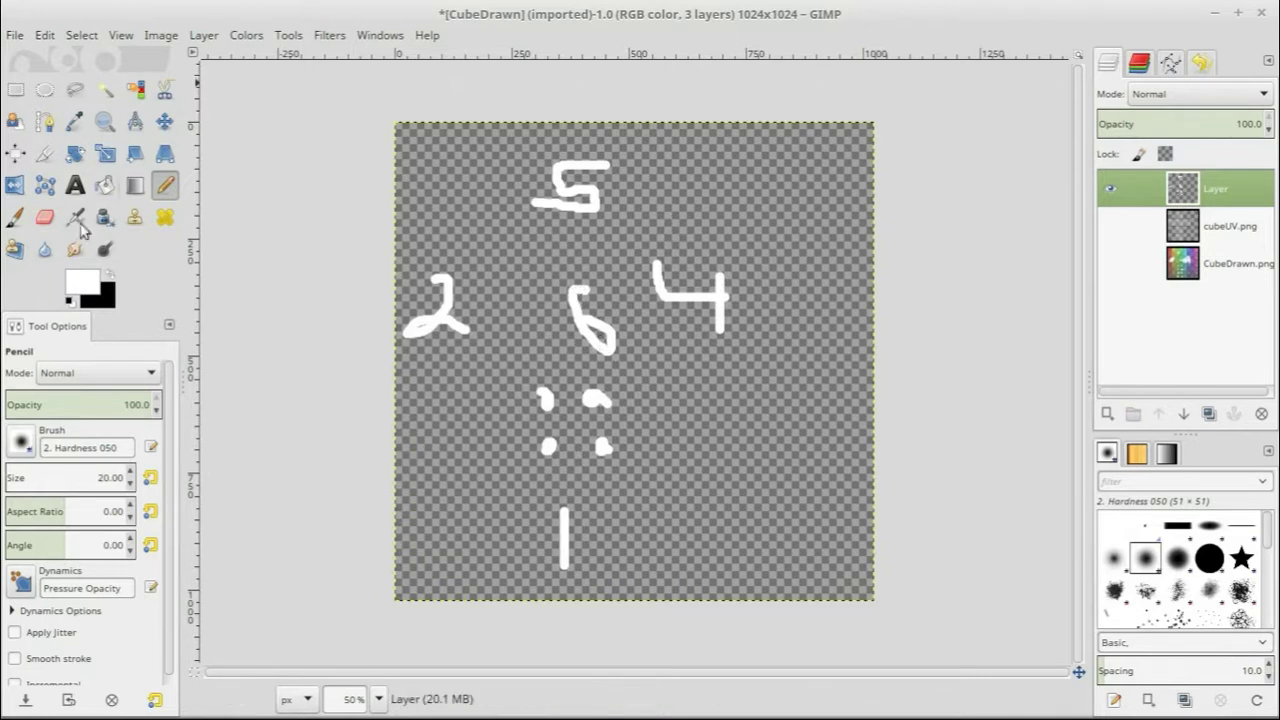
left_click(1106, 416)
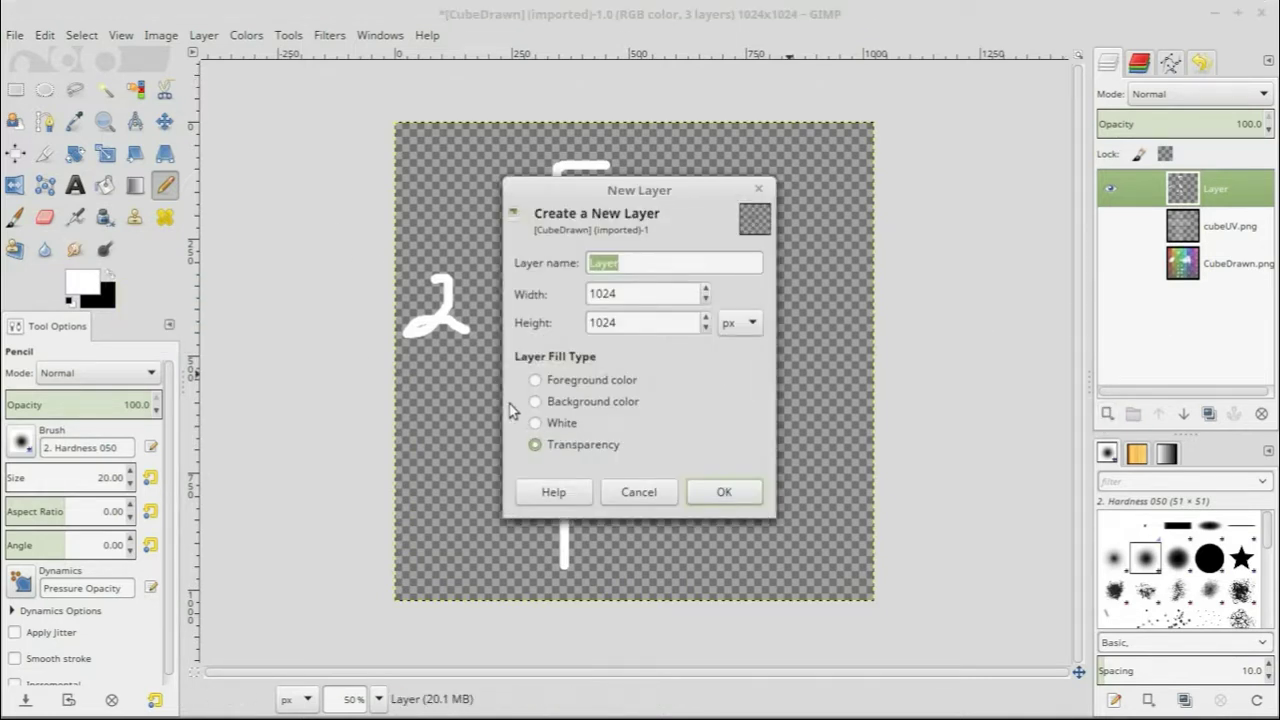
left_click(725, 492)
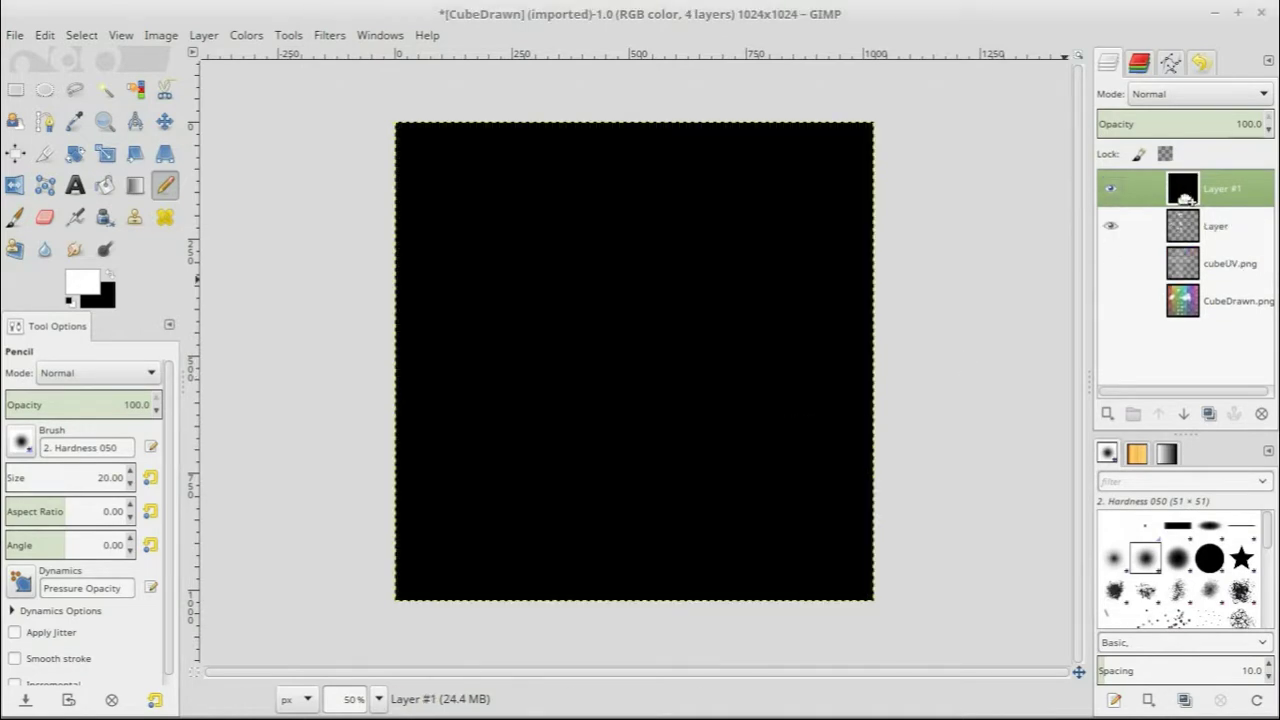
left_click_drag(1185, 195, 1185, 245)
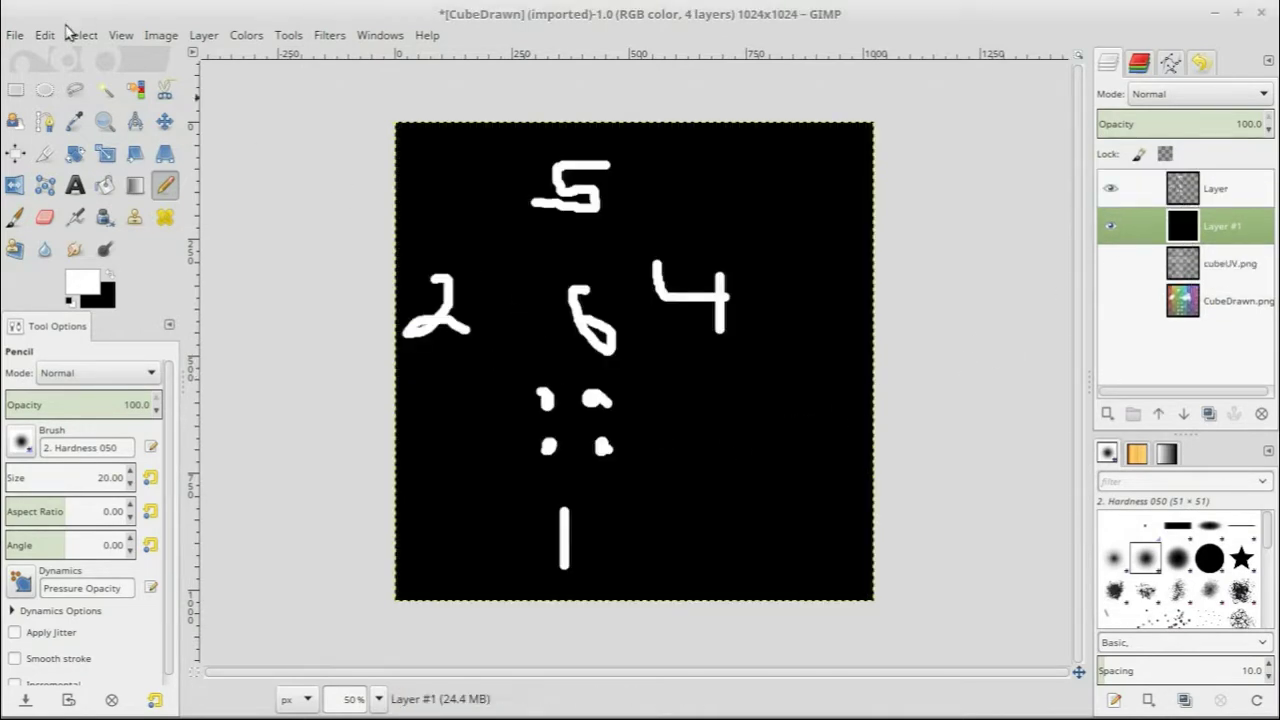
- Overwrite CubeDrawn.png with the edited image, switch to Blender and open that file in the image editor to check it on the cube
left_click(10, 36)
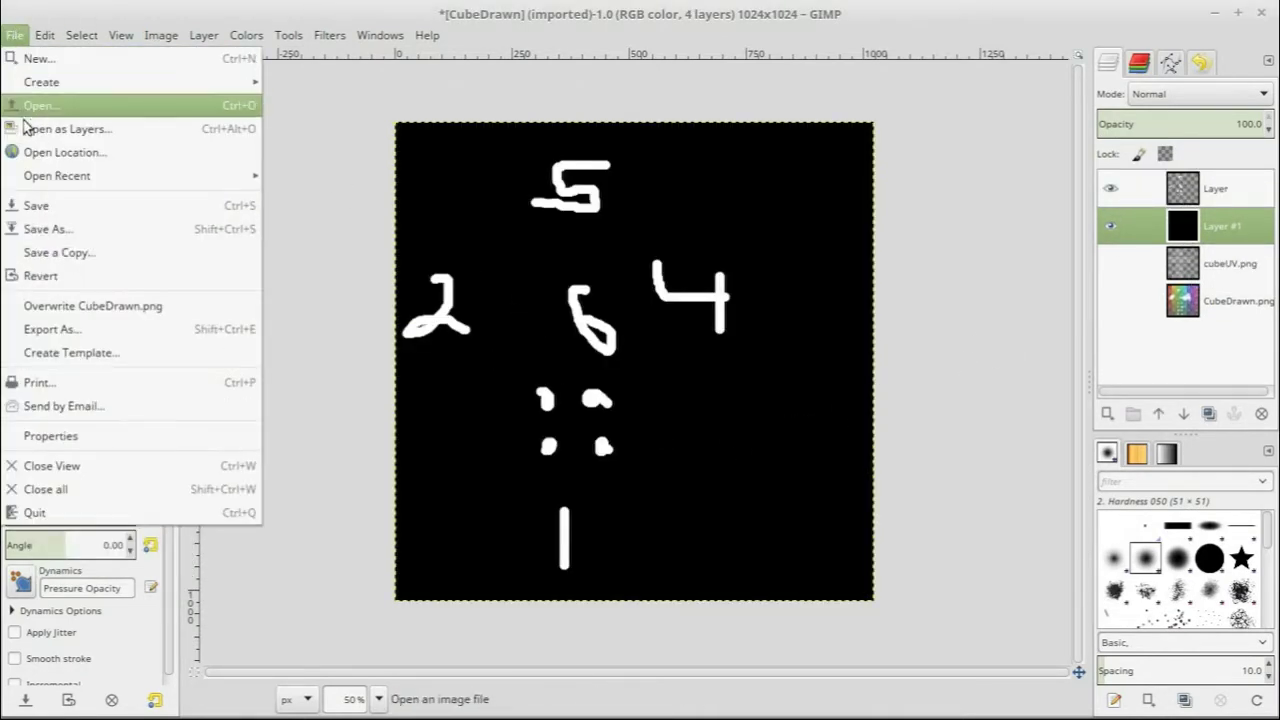
left_click(83, 308)
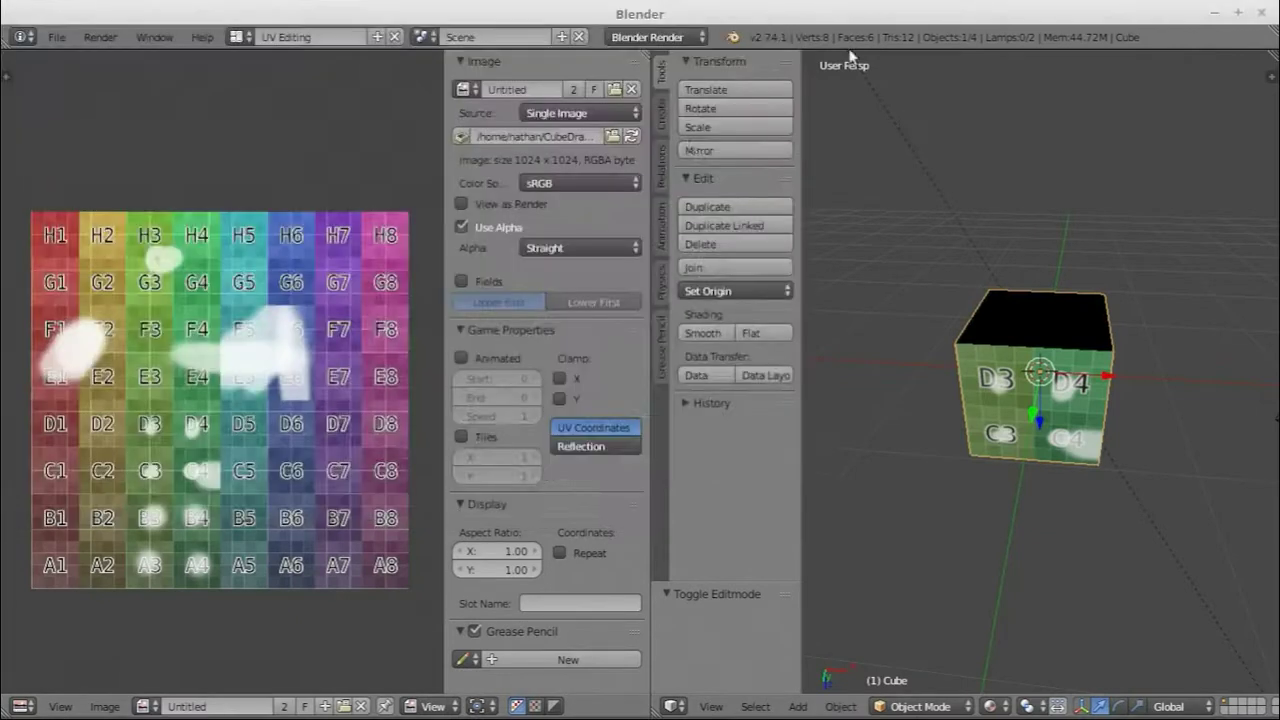
left_click(145, 706)
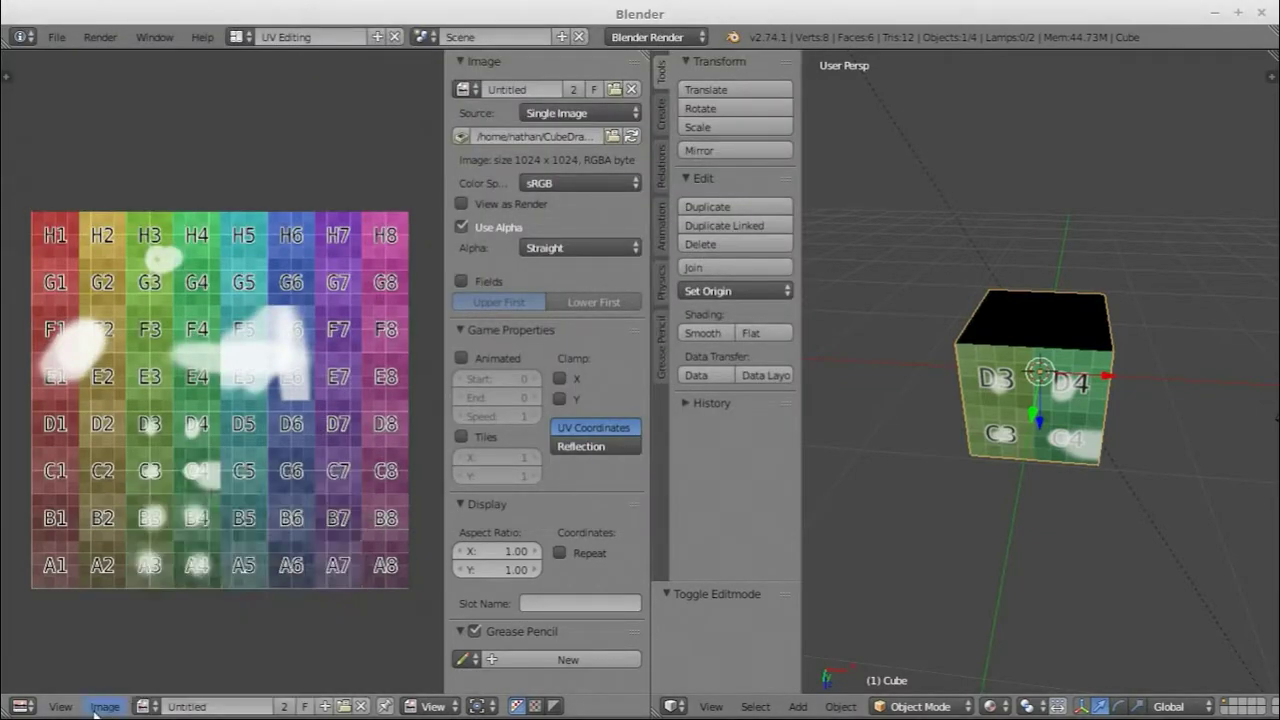
left_click(105, 706)
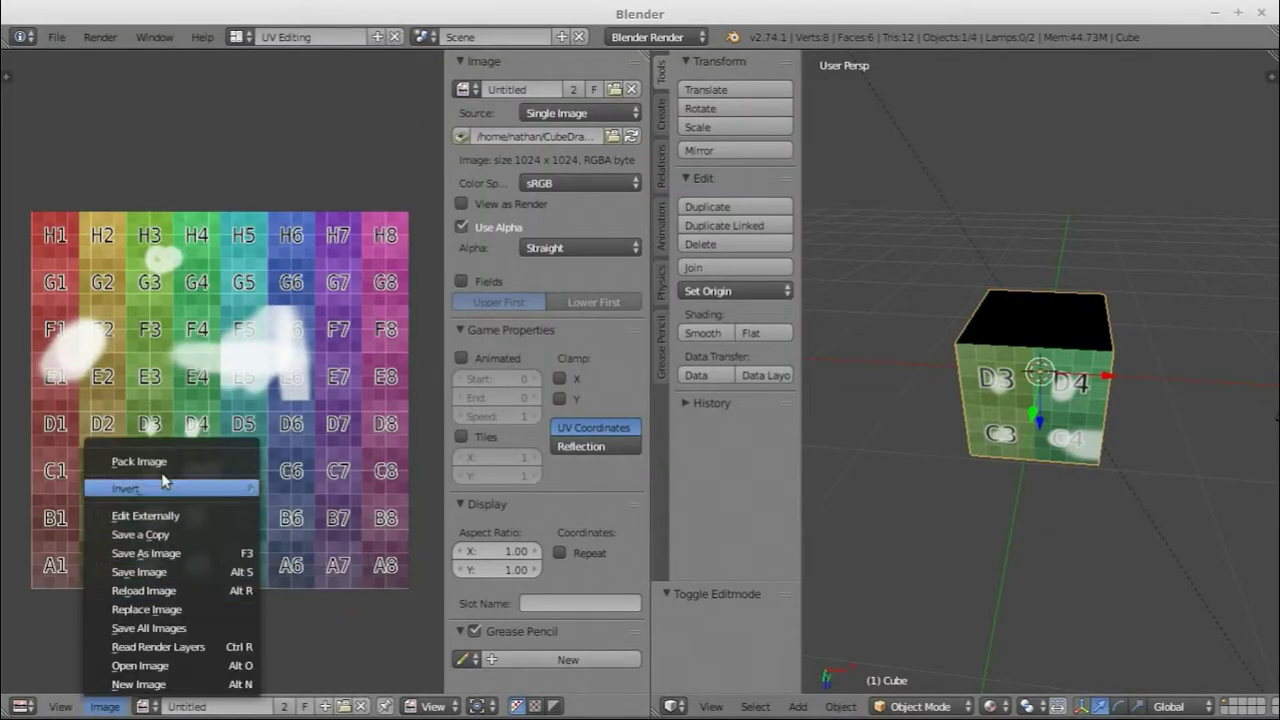
left_click(170, 666)
left_click(551, 133)
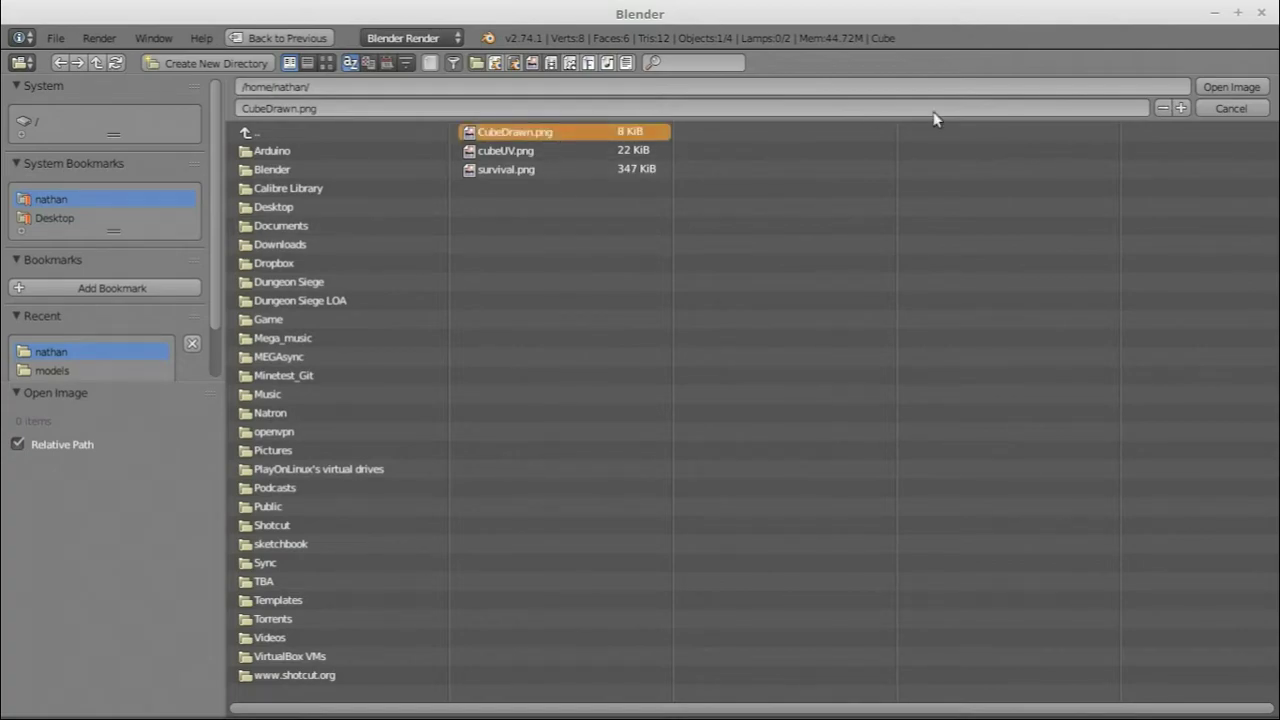
left_click(1231, 87)
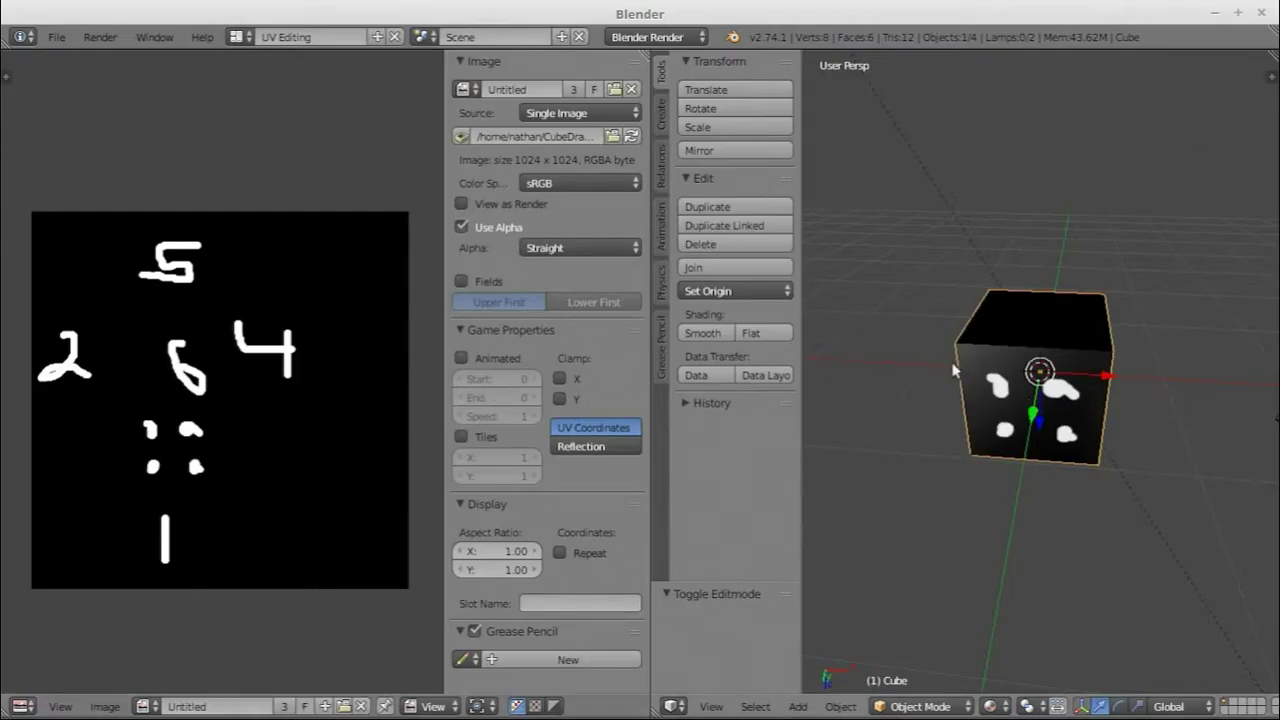
middle_click_drag(953, 370, 900, 440)
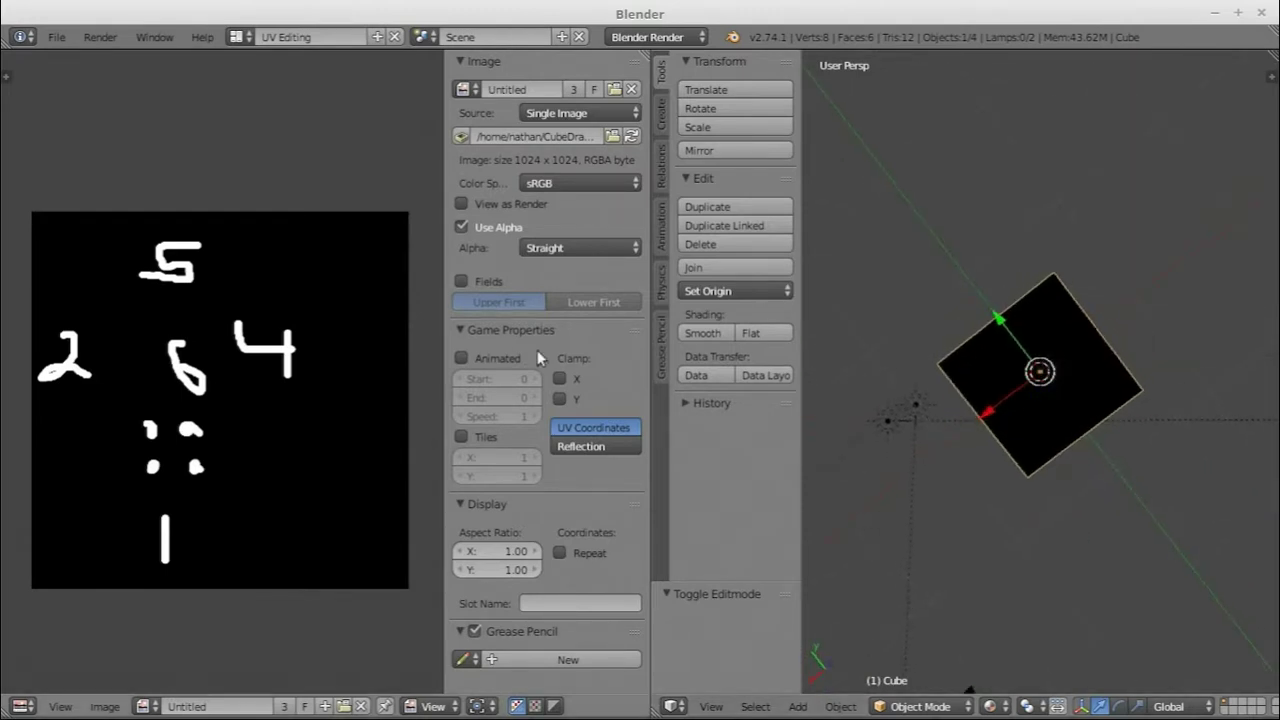
left_click(49, 38)
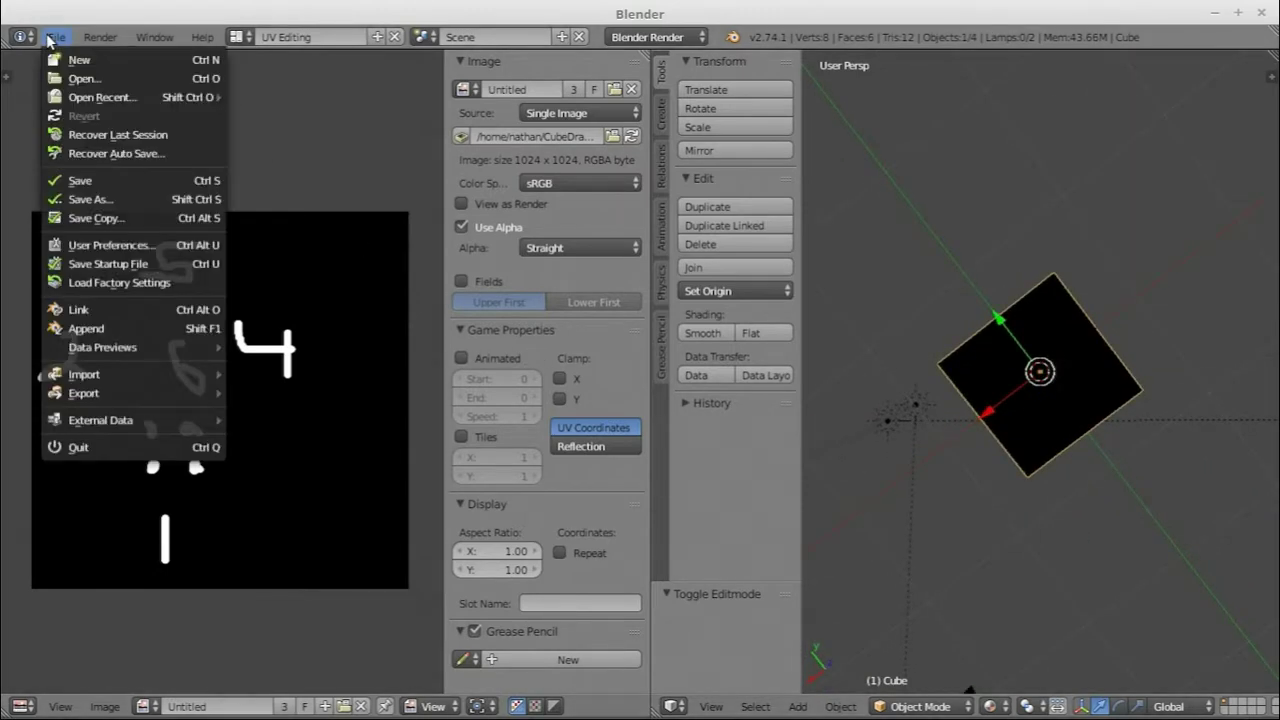
mouse_move(110, 395)
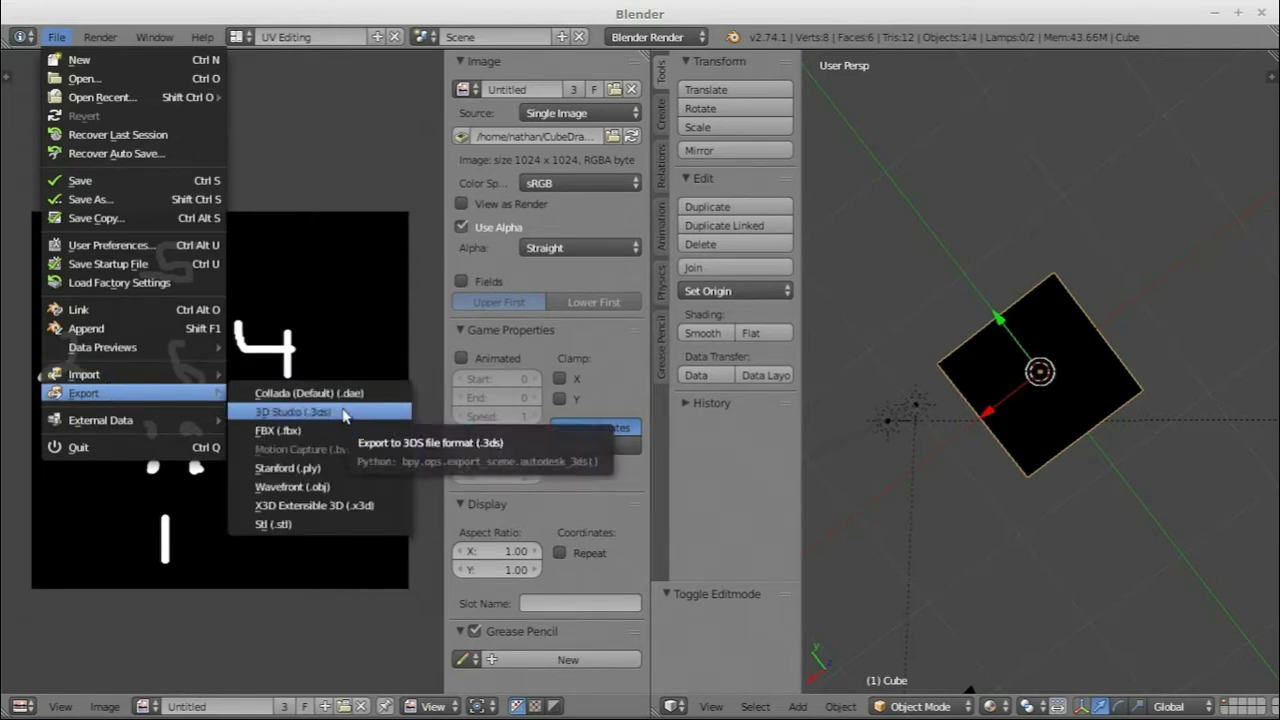
left_click(352, 489)
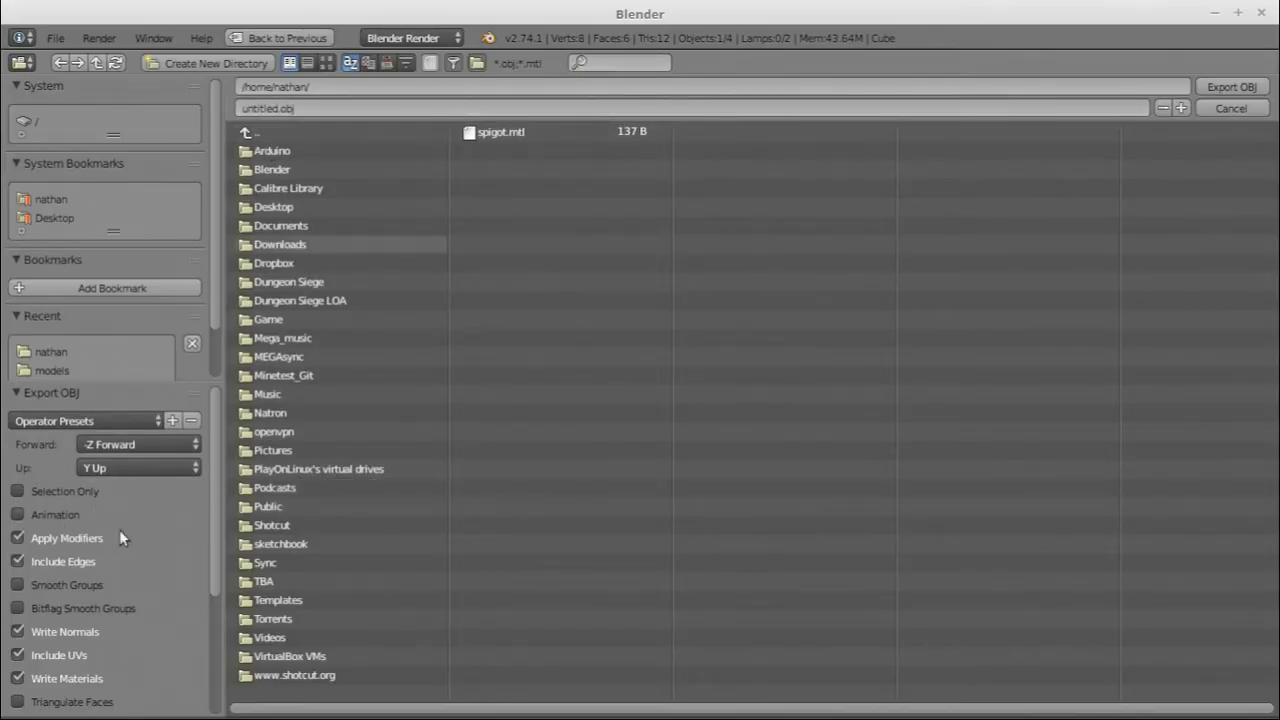
left_click_drag(220, 514, 213, 624)
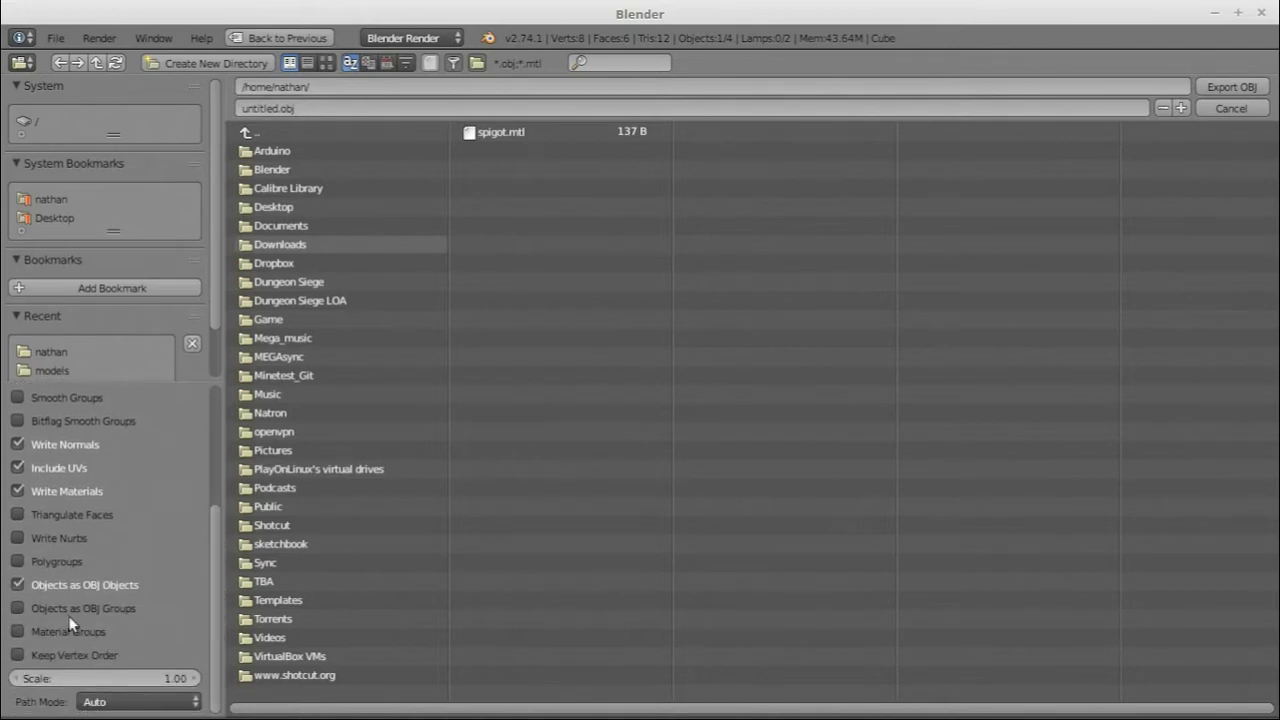
left_click_drag(213, 552, 222, 432)
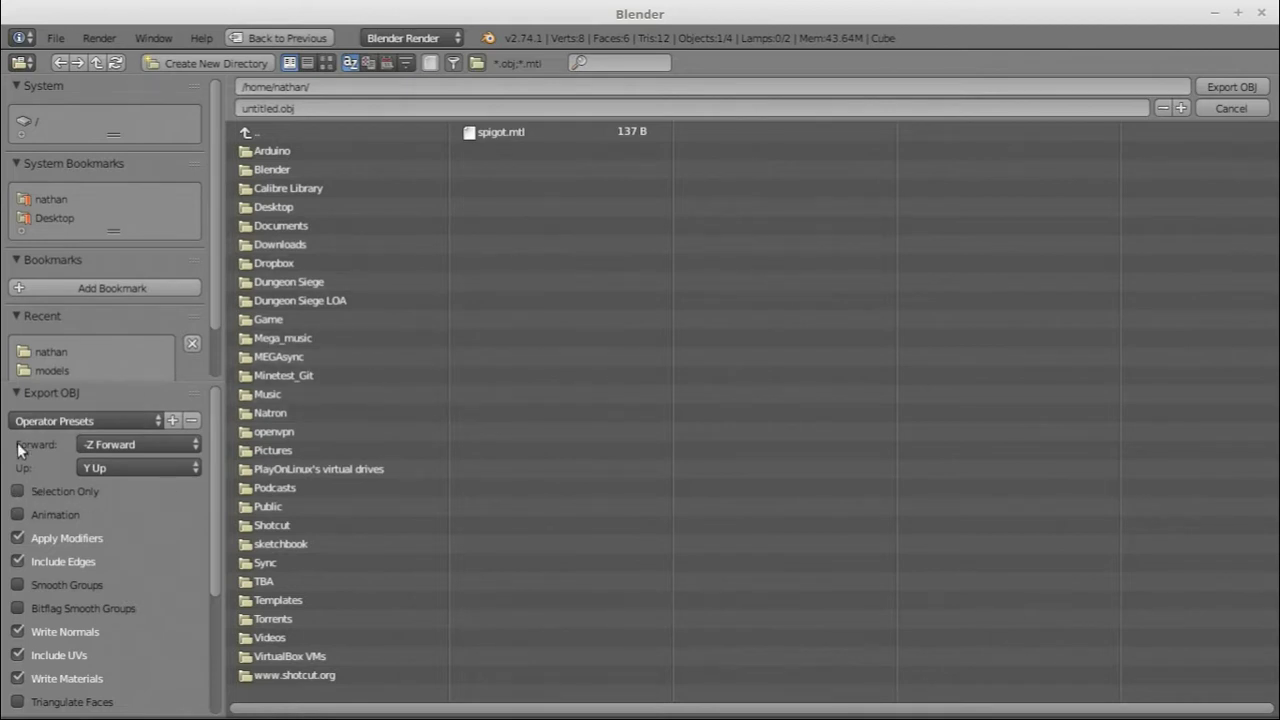
left_click(1231, 108)
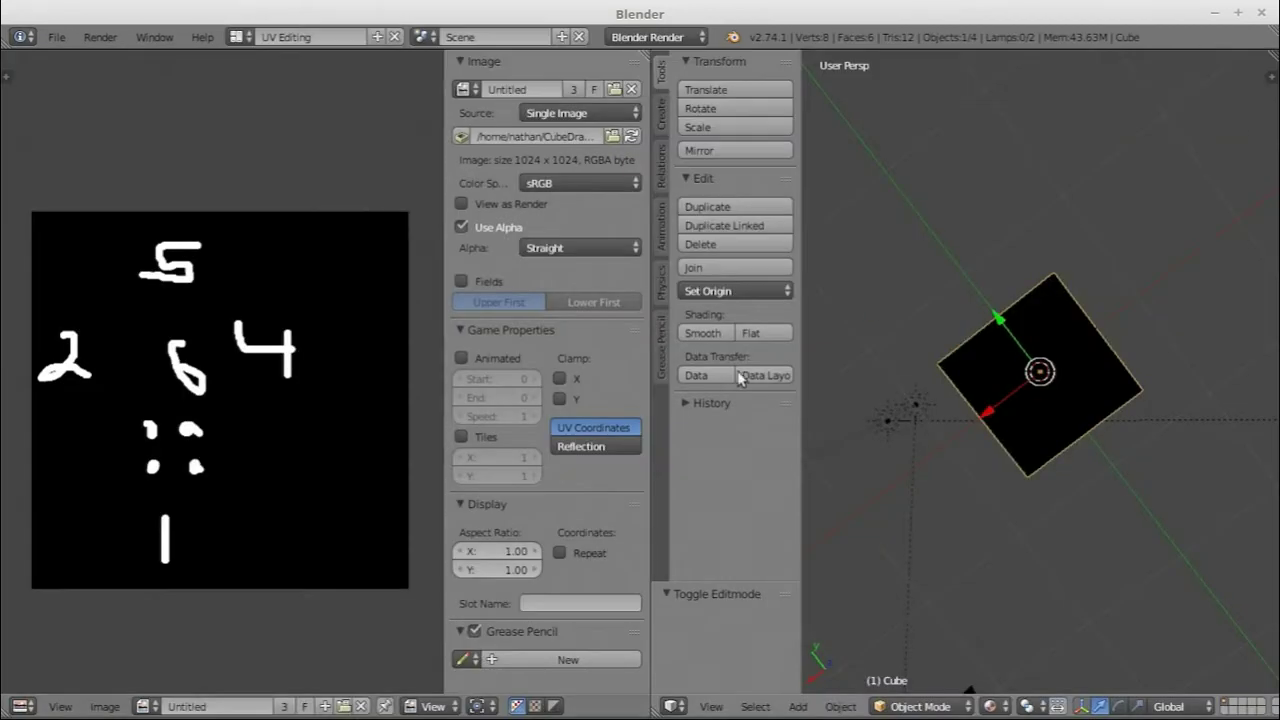
- Export the selected cube as a Wavefront OBJ file into the home folder with Selection Only enabled
left_click(57, 36)
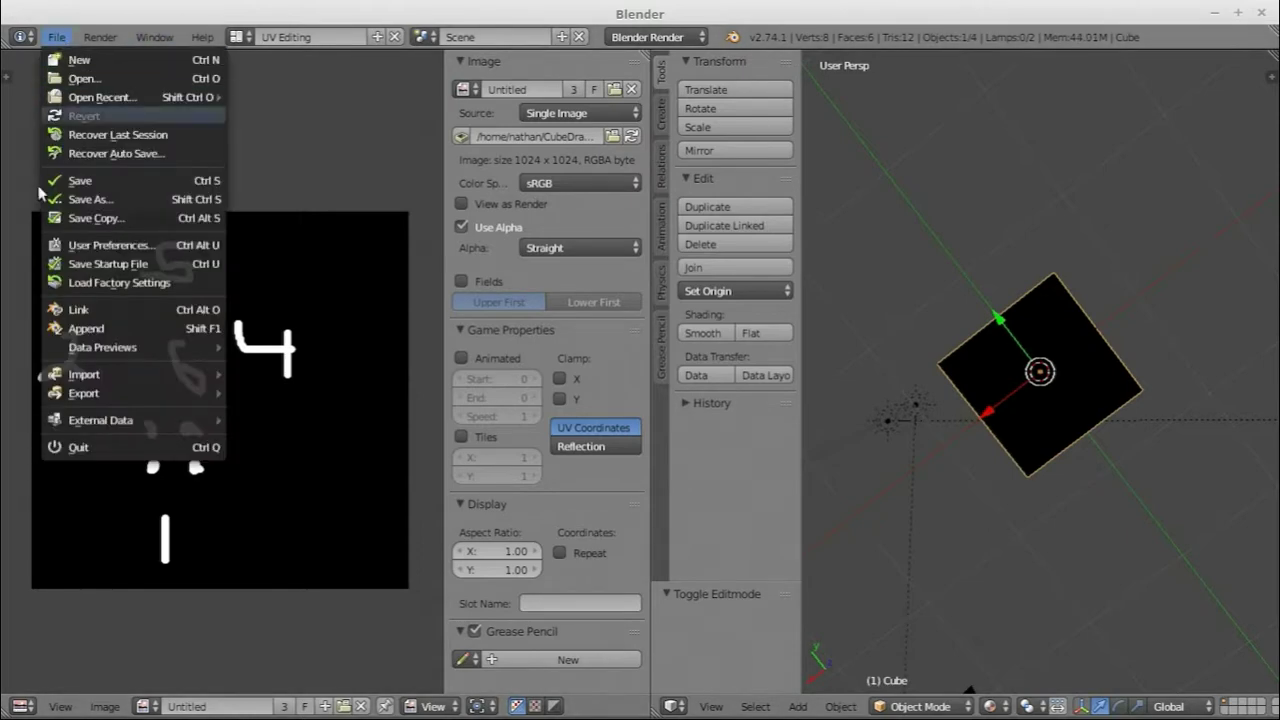
mouse_move(86, 393)
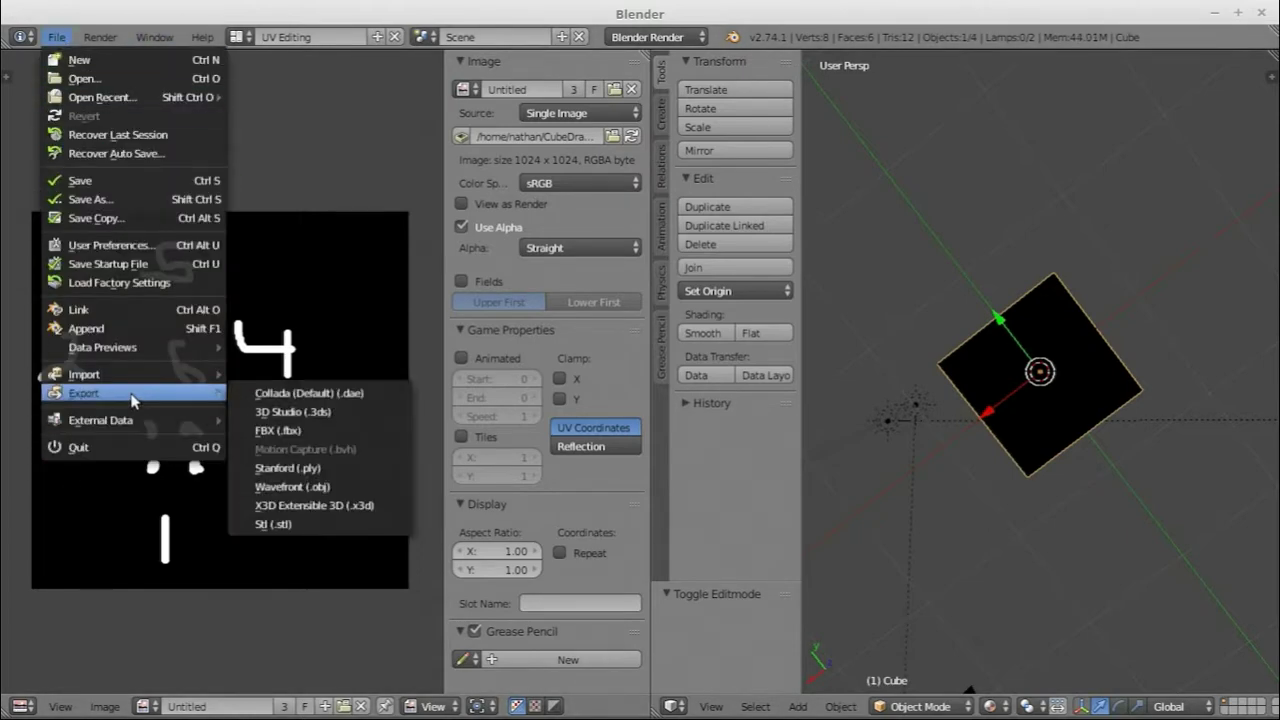
left_click(349, 490)
left_click(50, 491)
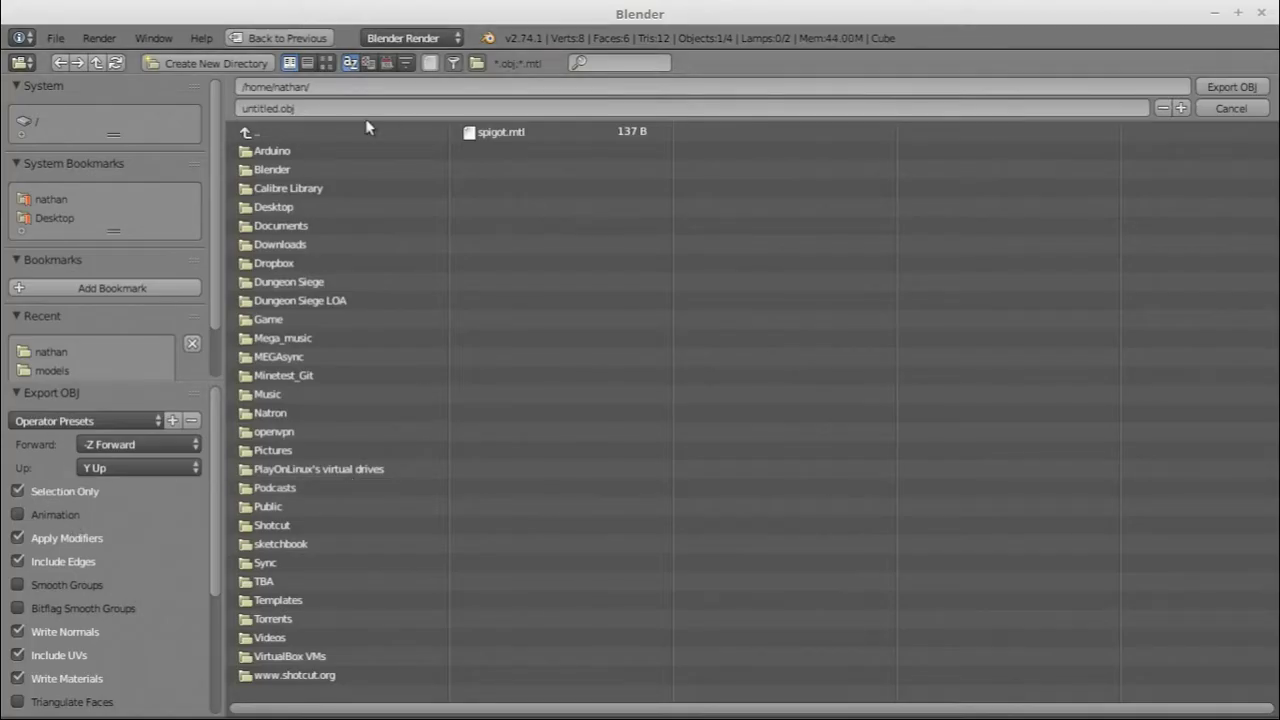
left_click(280, 108)
left_click(1223, 86)
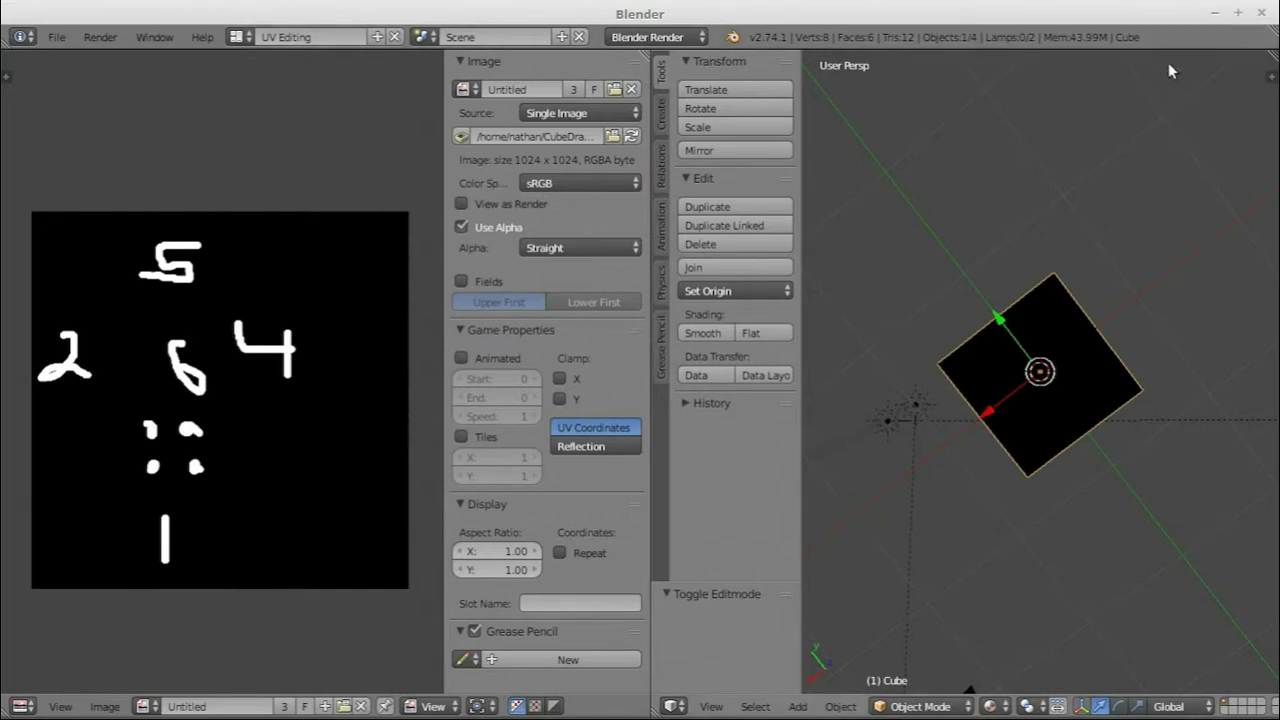
- Launch Geany and open the recent files init.lua and nodes.lua of the new_mod mod
key("super")
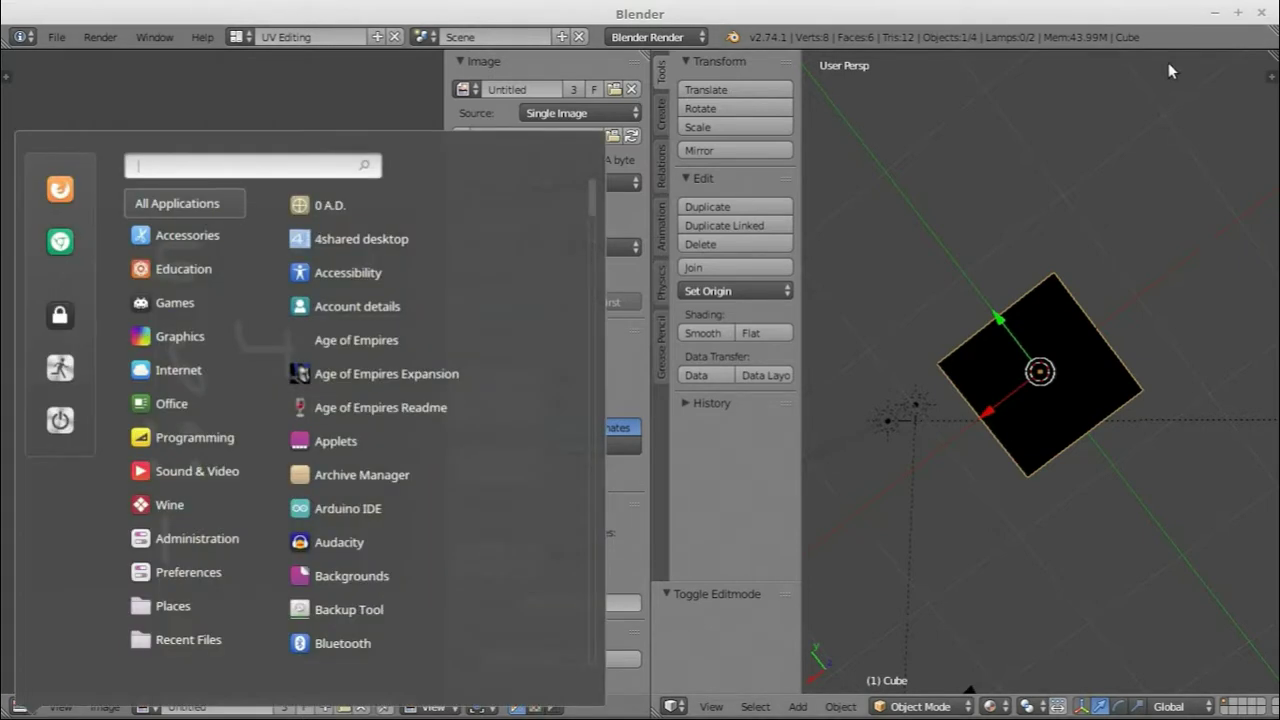
type("geany")
key("Return")
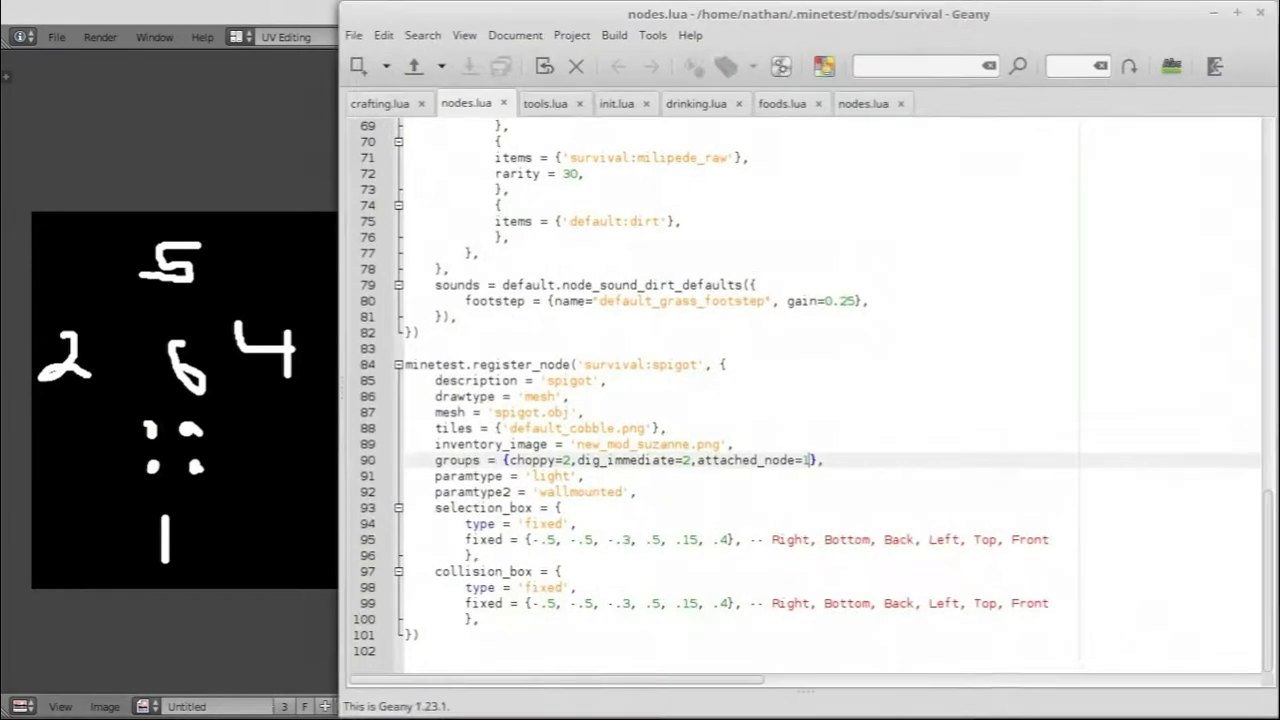
left_click(354, 35)
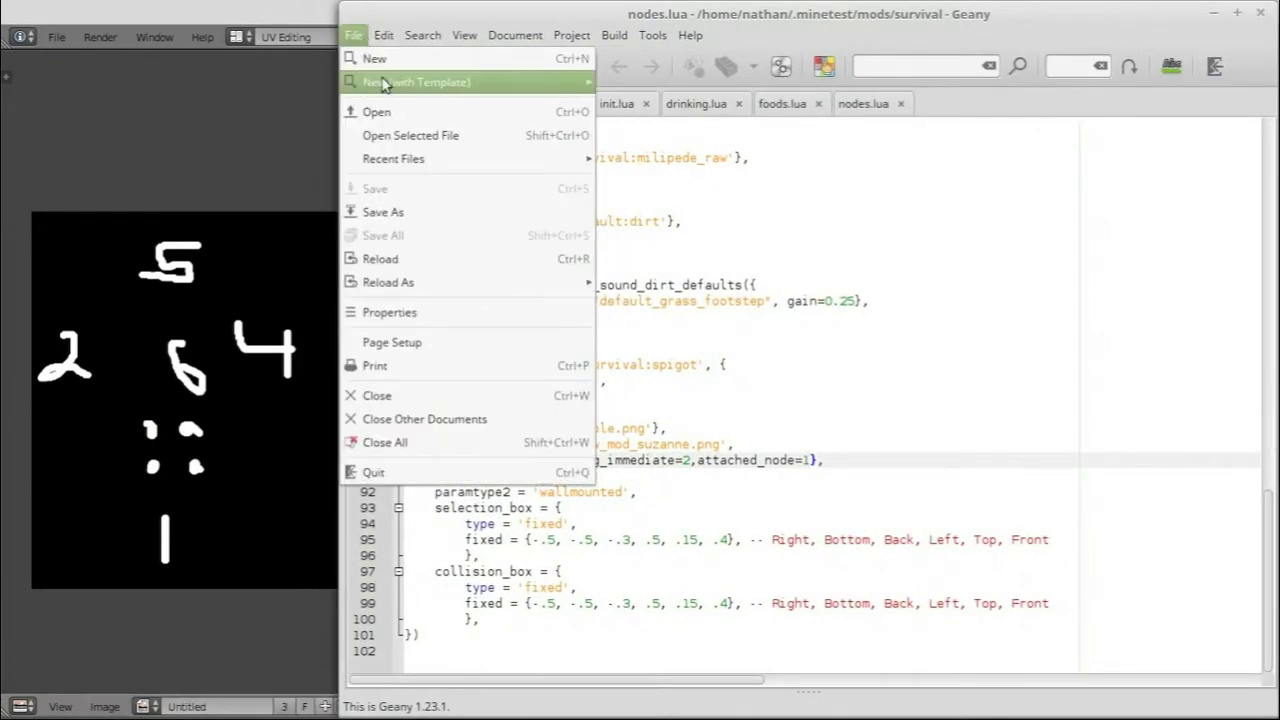
mouse_move(440, 166)
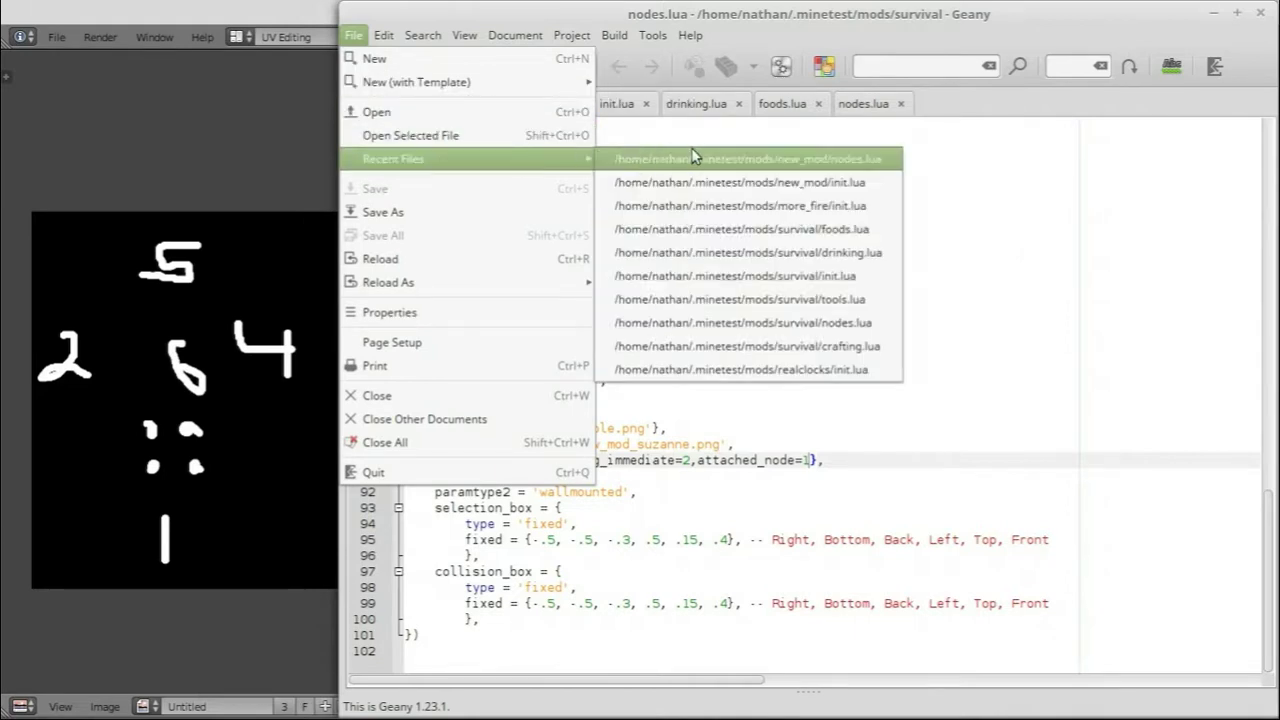
left_click(694, 182)
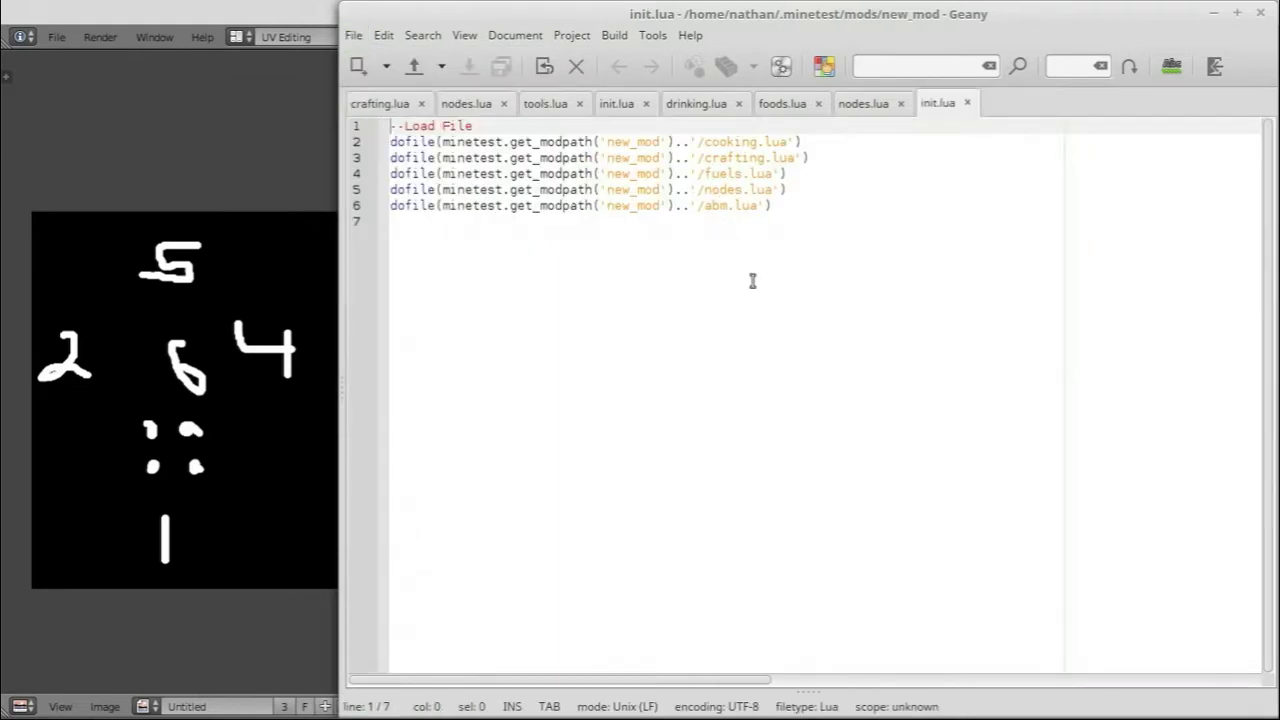
left_click(355, 36)
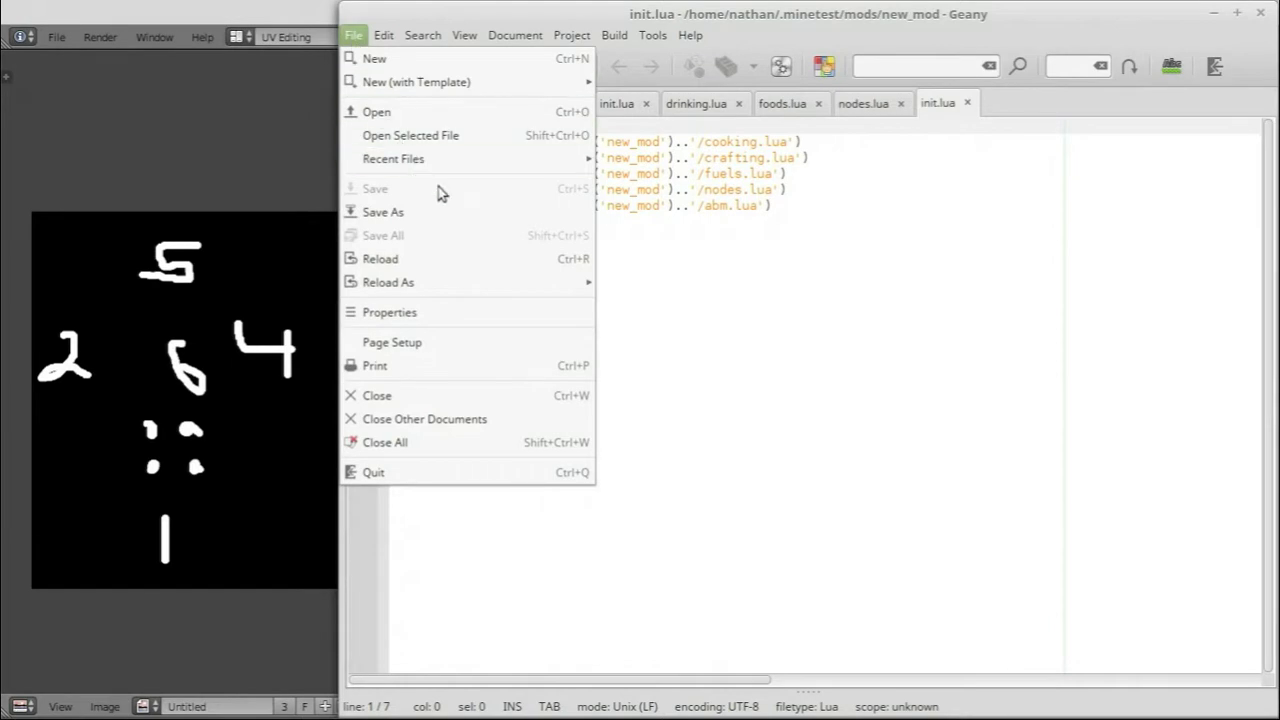
mouse_move(440, 160)
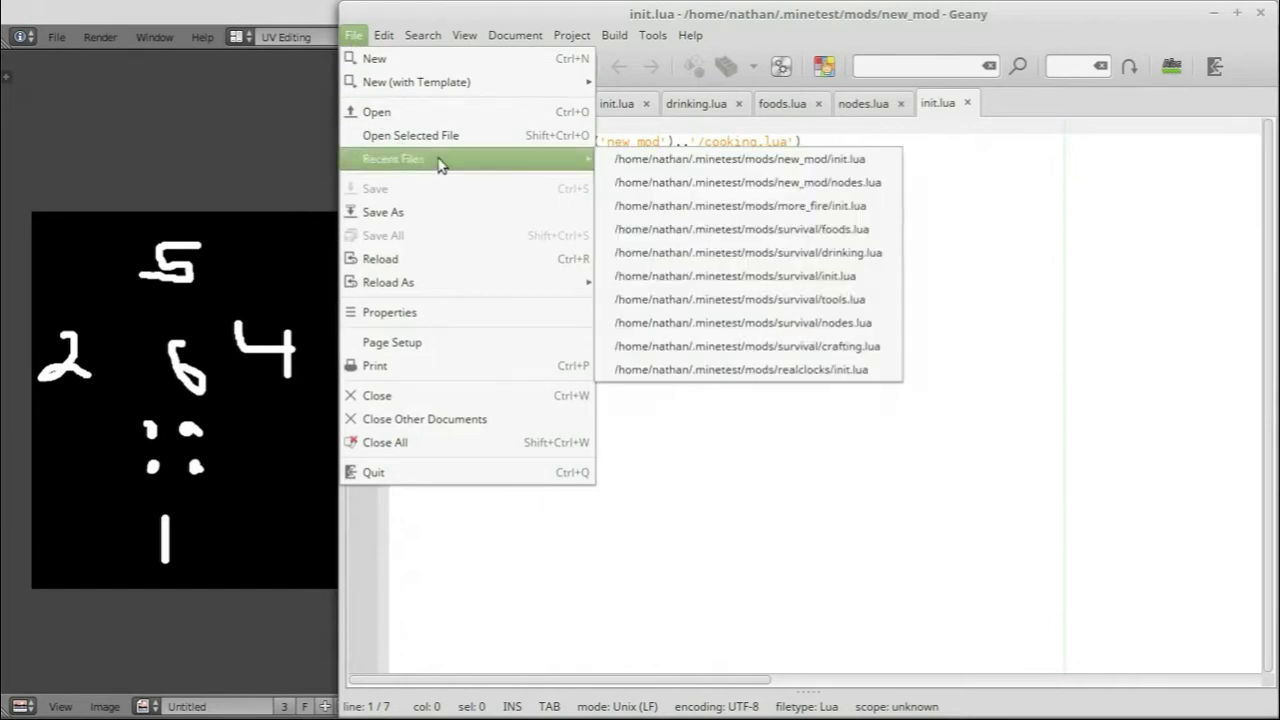
left_click(758, 182)
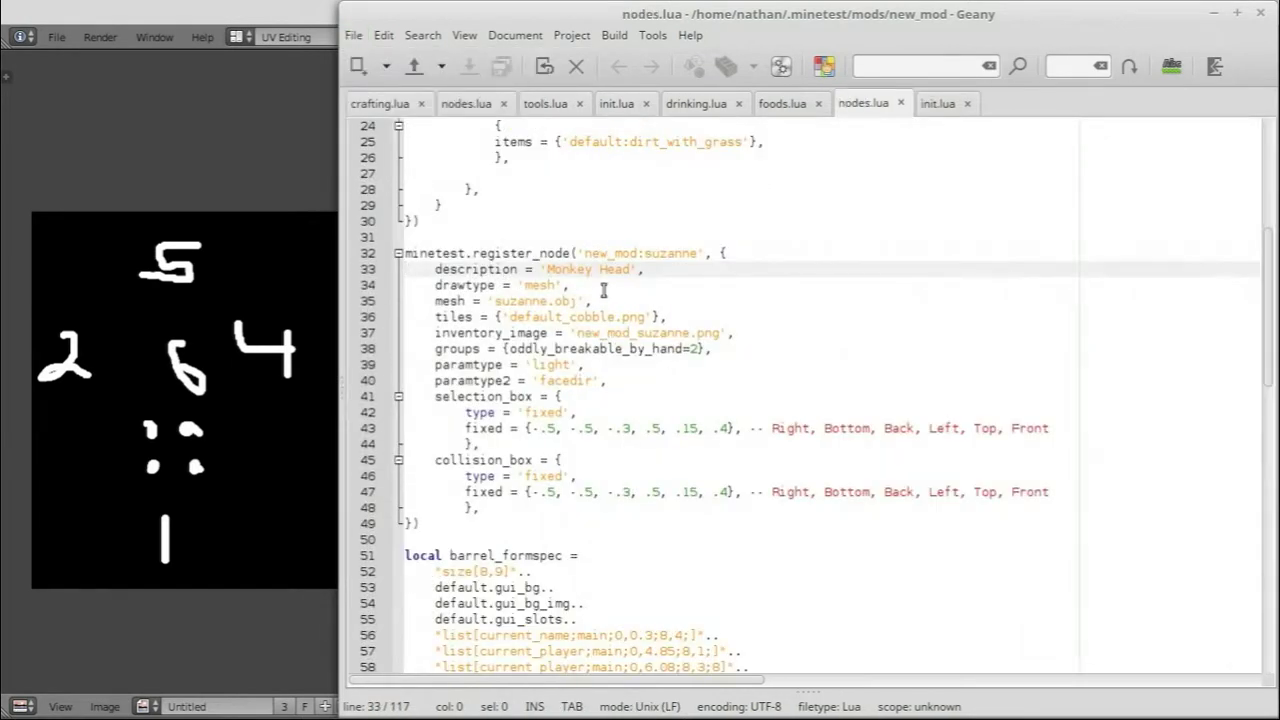
- Switch to the file manager, move the front Home window off the other one and open the .minetest folder in it
mouse_move(401, 718)
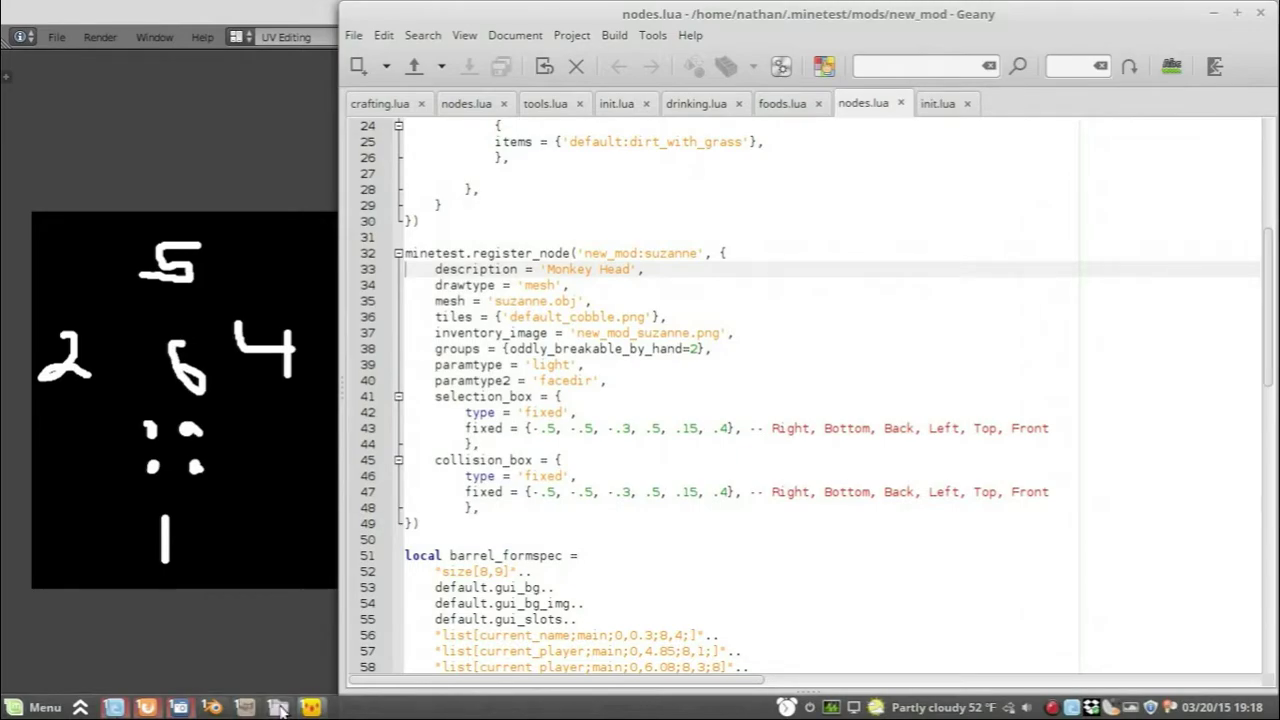
mouse_move(280, 708)
left_click(270, 597)
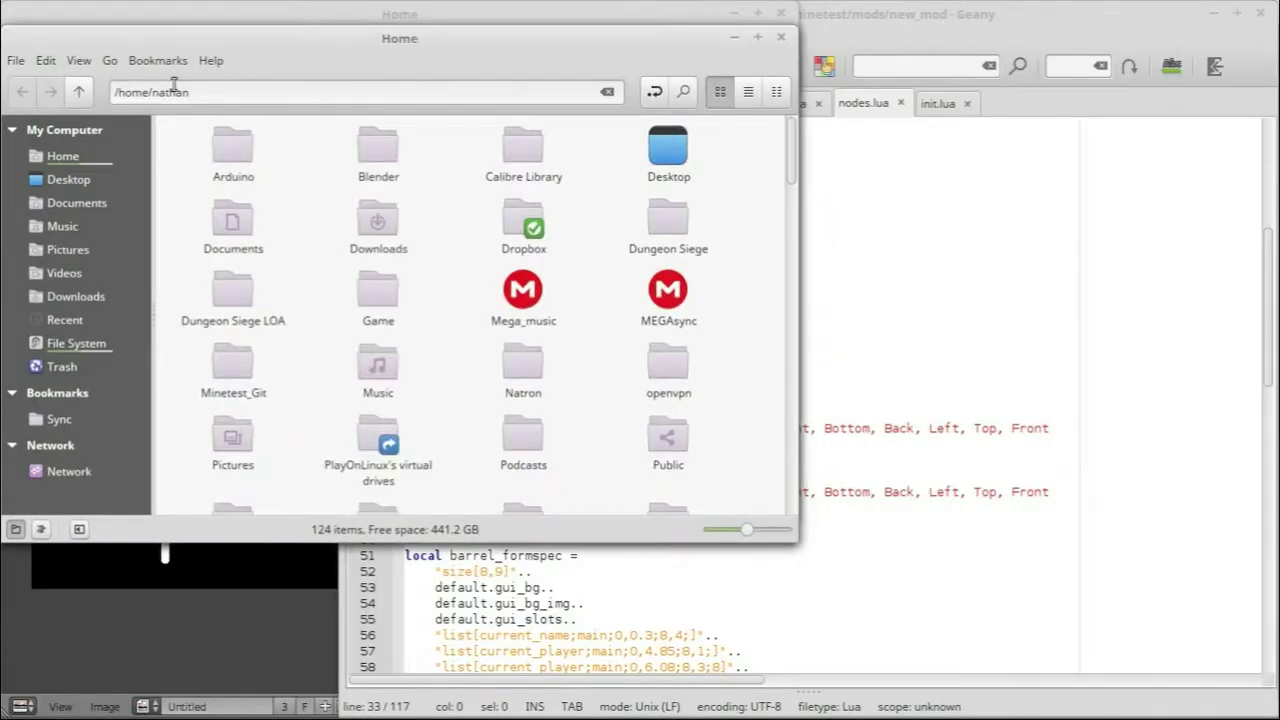
left_click_drag(186, 47, 524, 113)
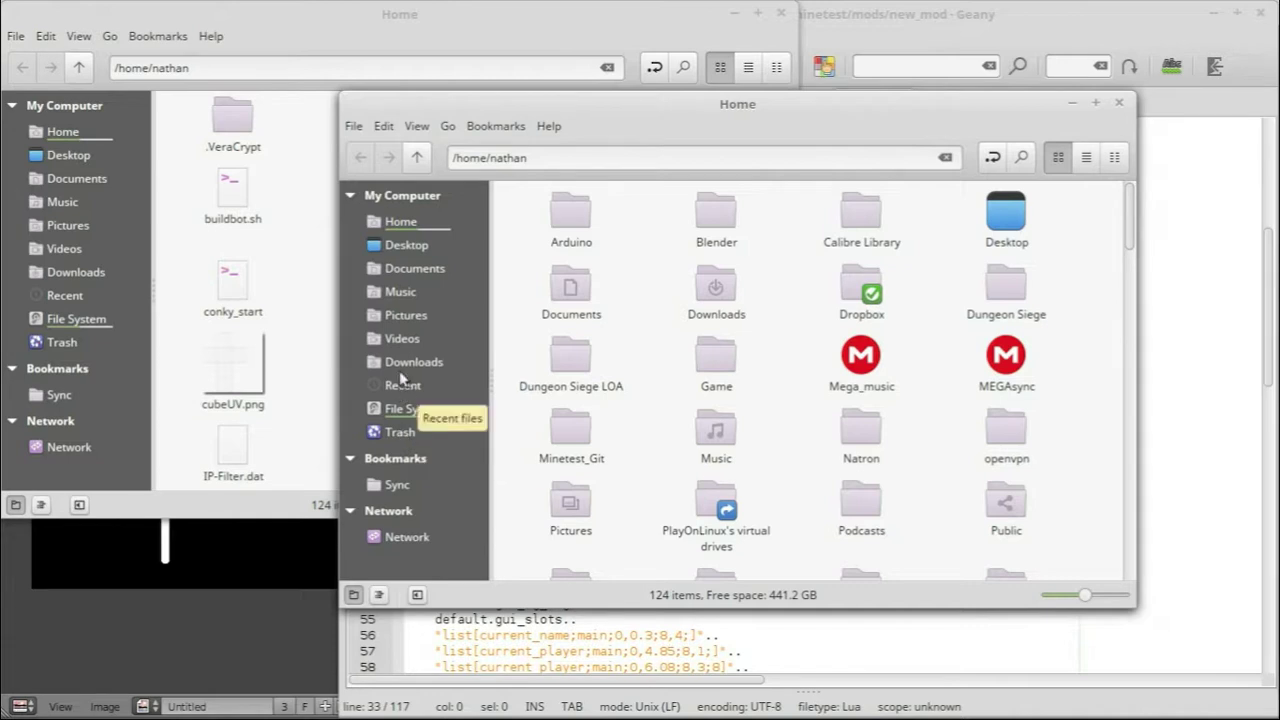
left_click(857, 440)
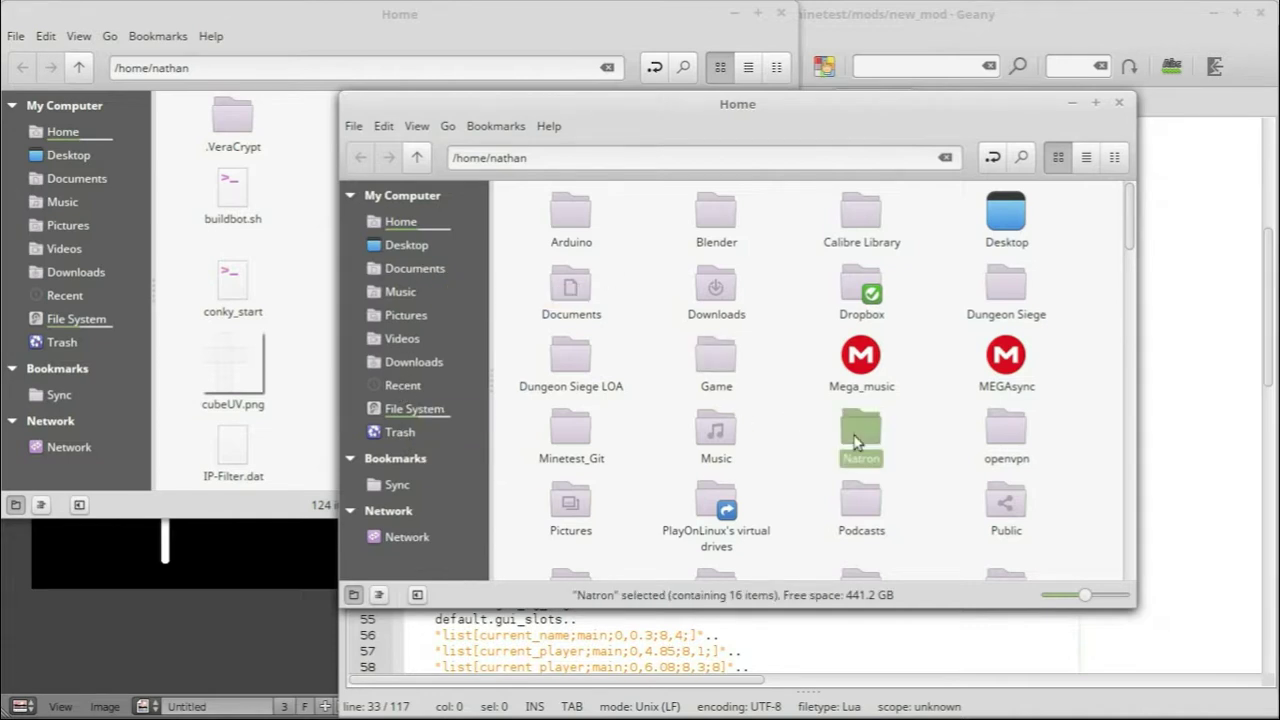
type(".minetest")
key("Return")
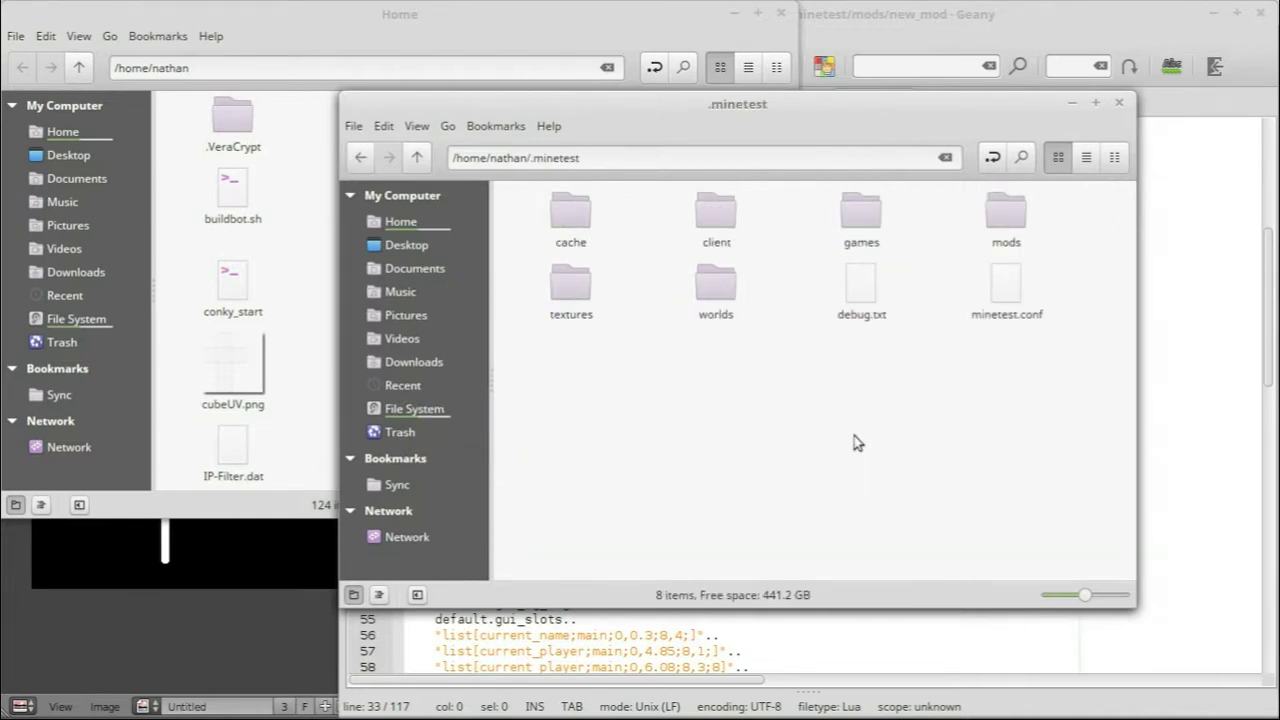
- Open the textures folder of the new_mod mod and move CubeDrawn.png from the home folder into it
type("mods")
key("Return")
type("new")
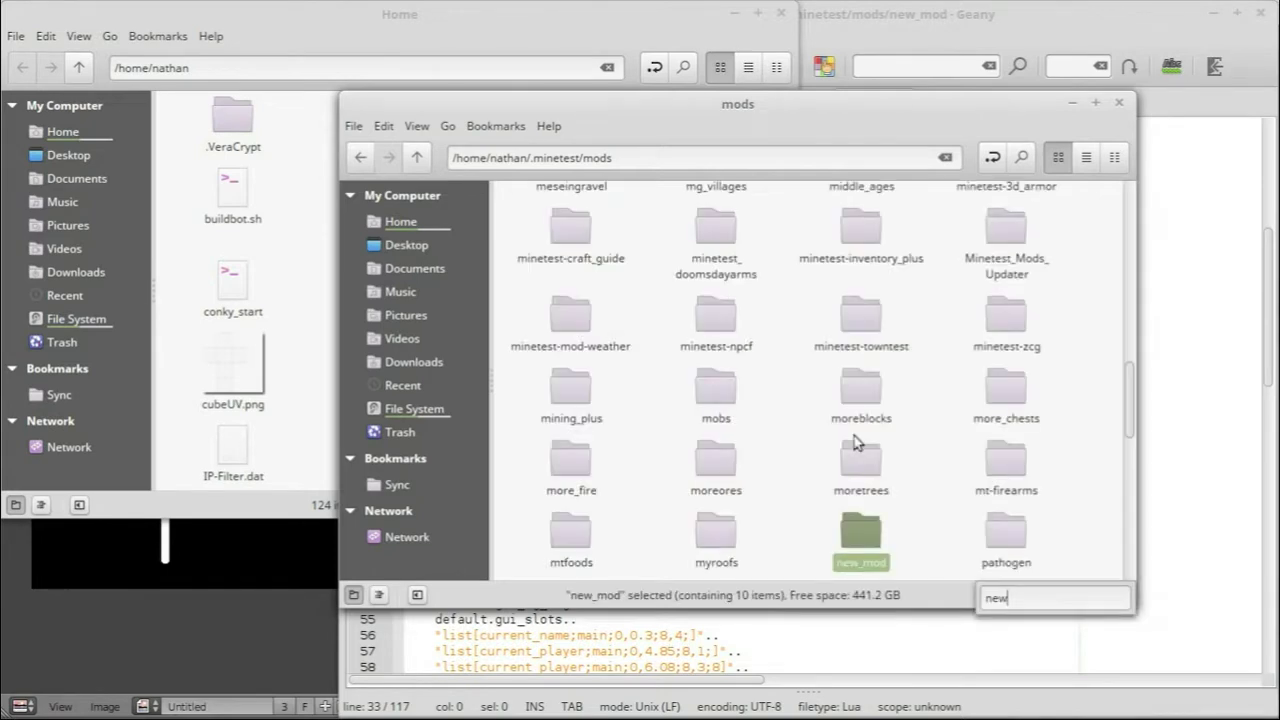
key("Return")
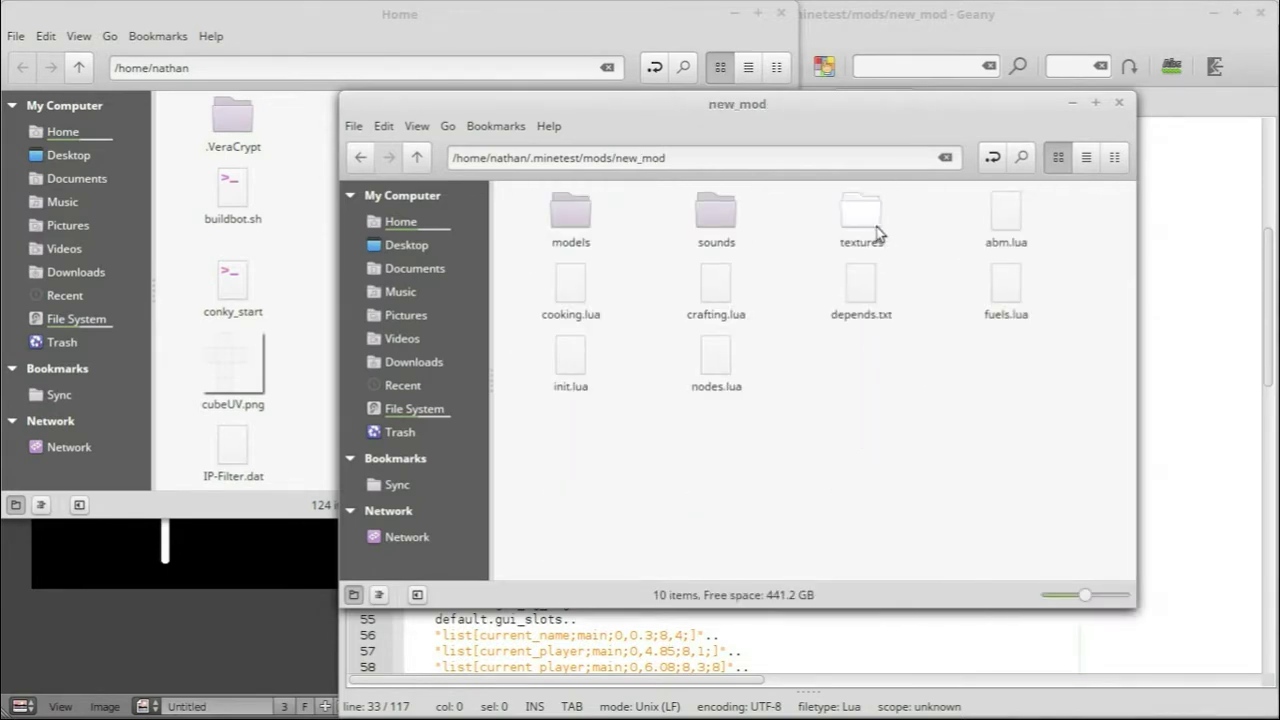
double_click(874, 230)
left_click(420, 13)
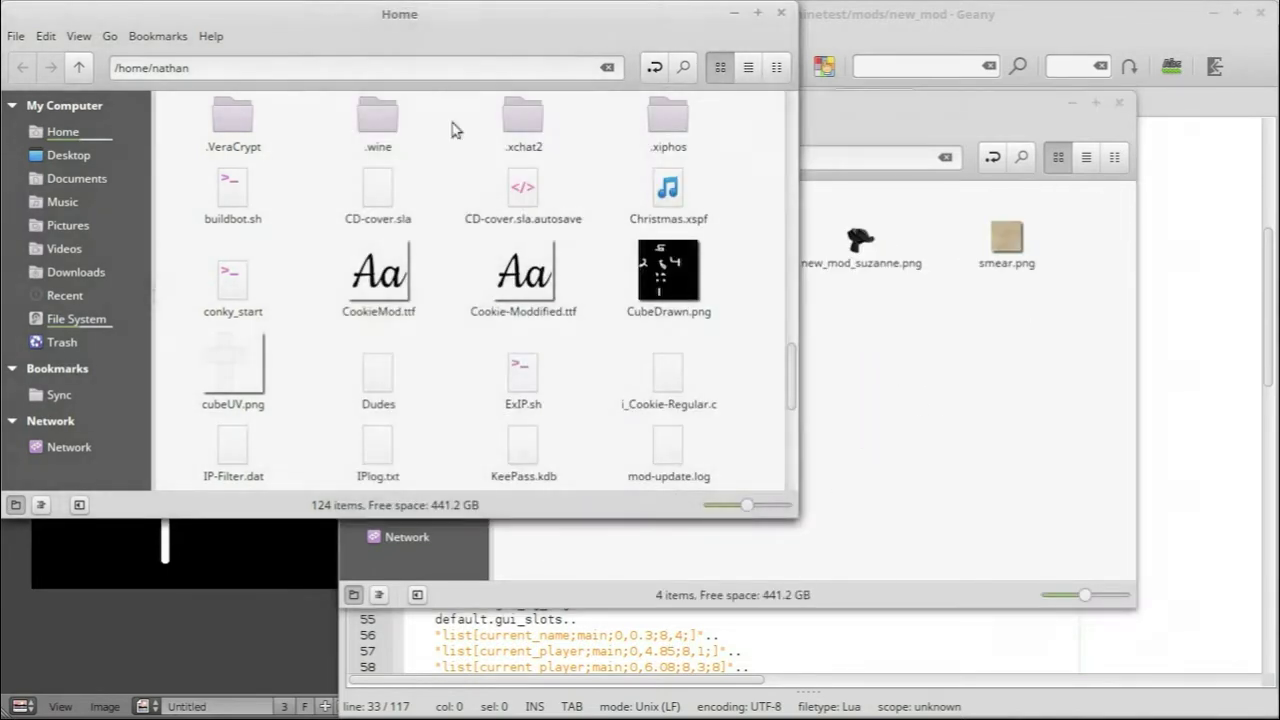
left_click_drag(663, 300, 940, 436)
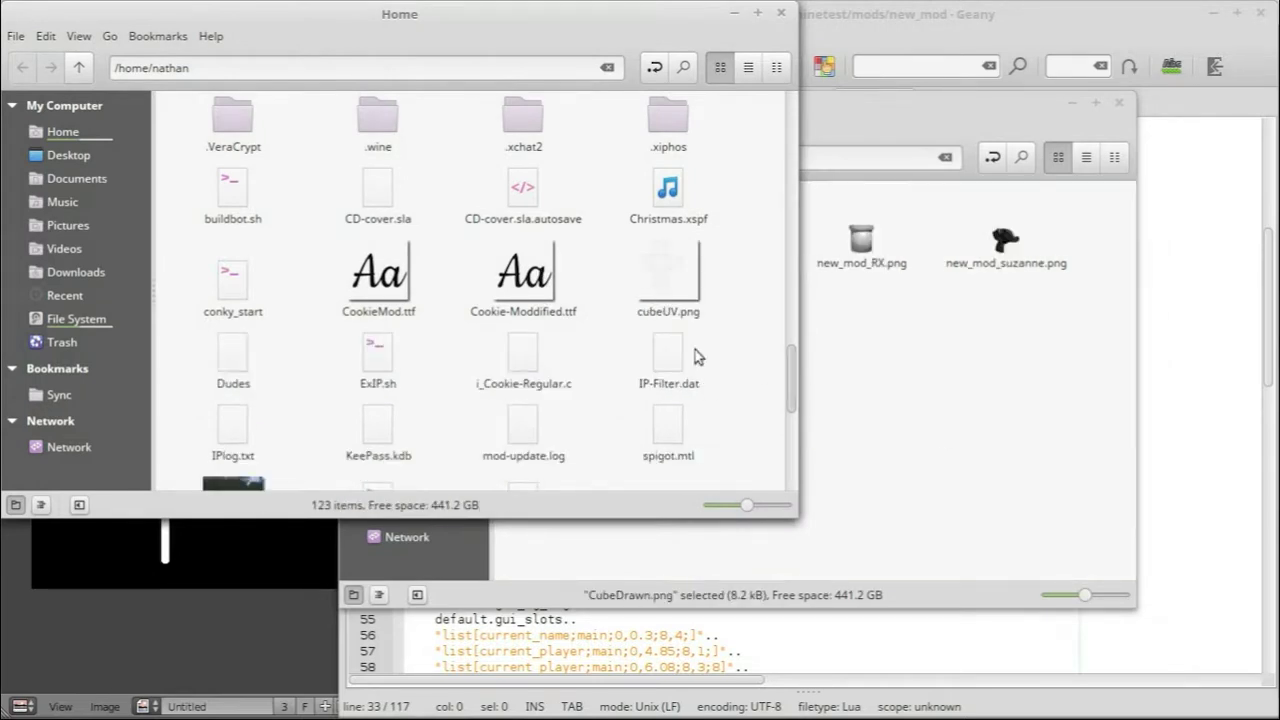
- Move the exported untitled.obj from the home folder into the models folder of new_mod
left_click(861, 128)
left_click(411, 158)
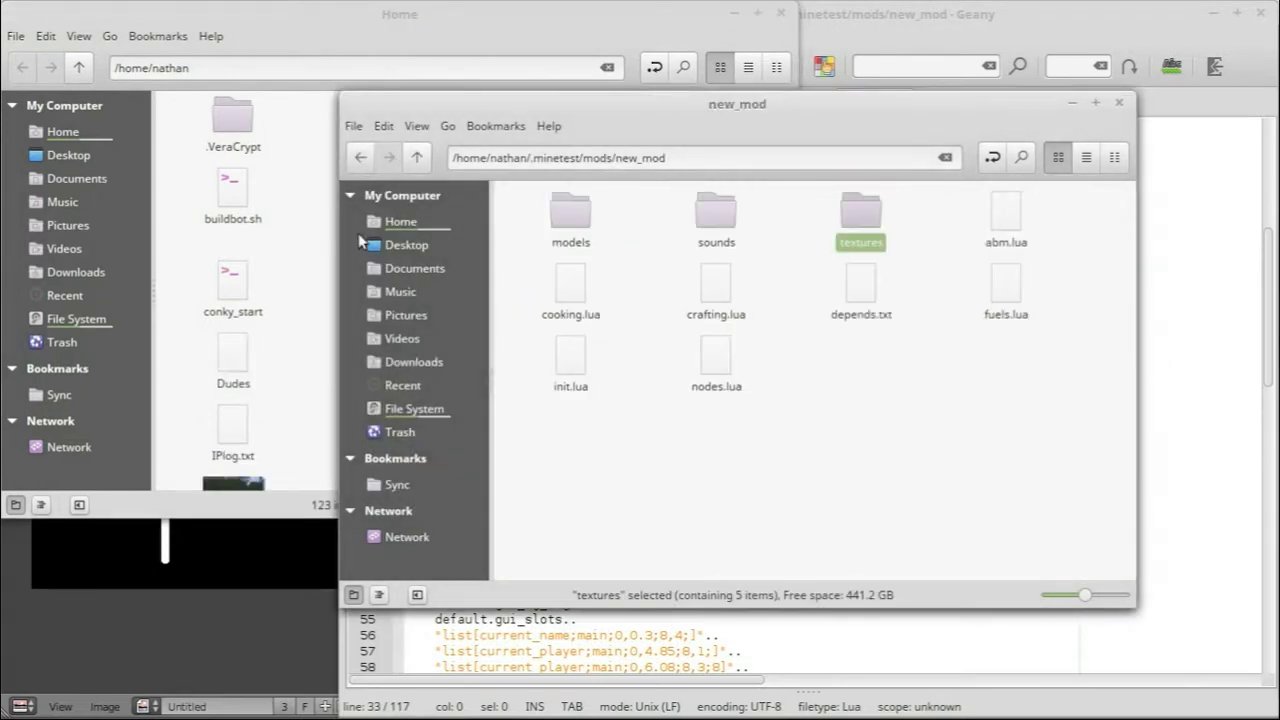
left_click(192, 625)
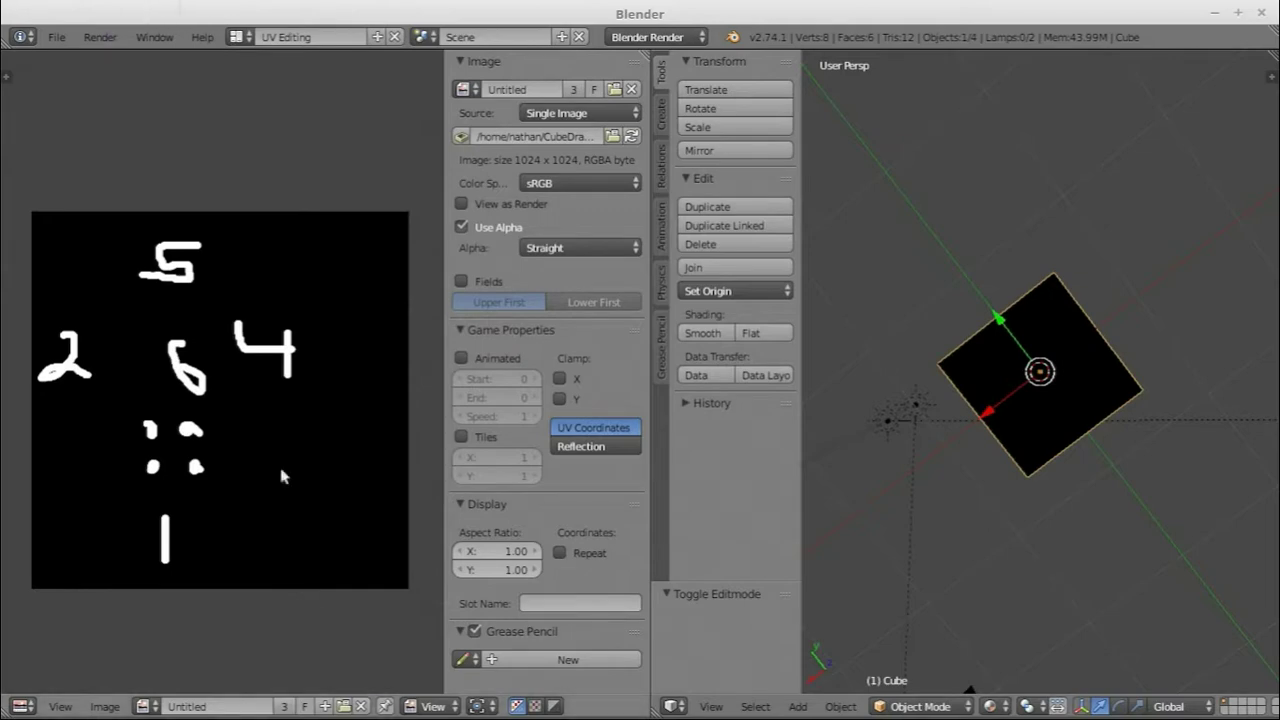
mouse_move(277, 708)
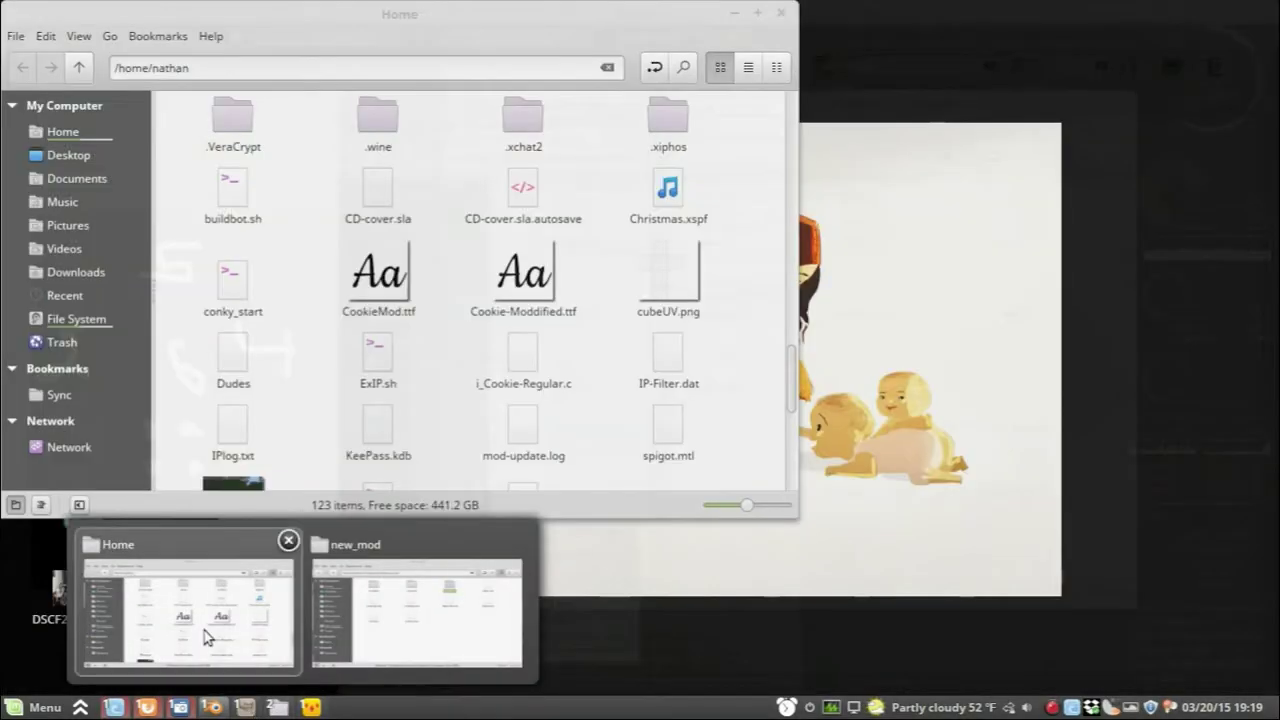
left_click(200, 632)
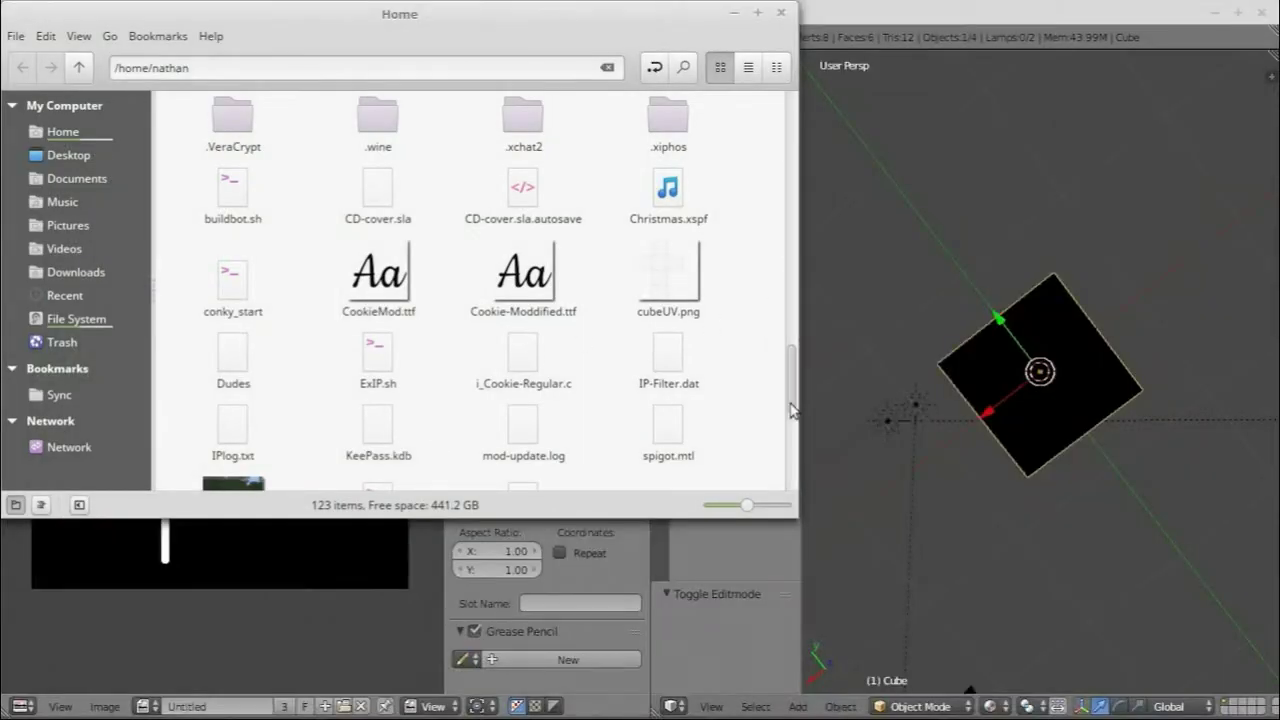
scroll(797, 452, "down", 3)
left_click_drag(796, 450, 797, 485)
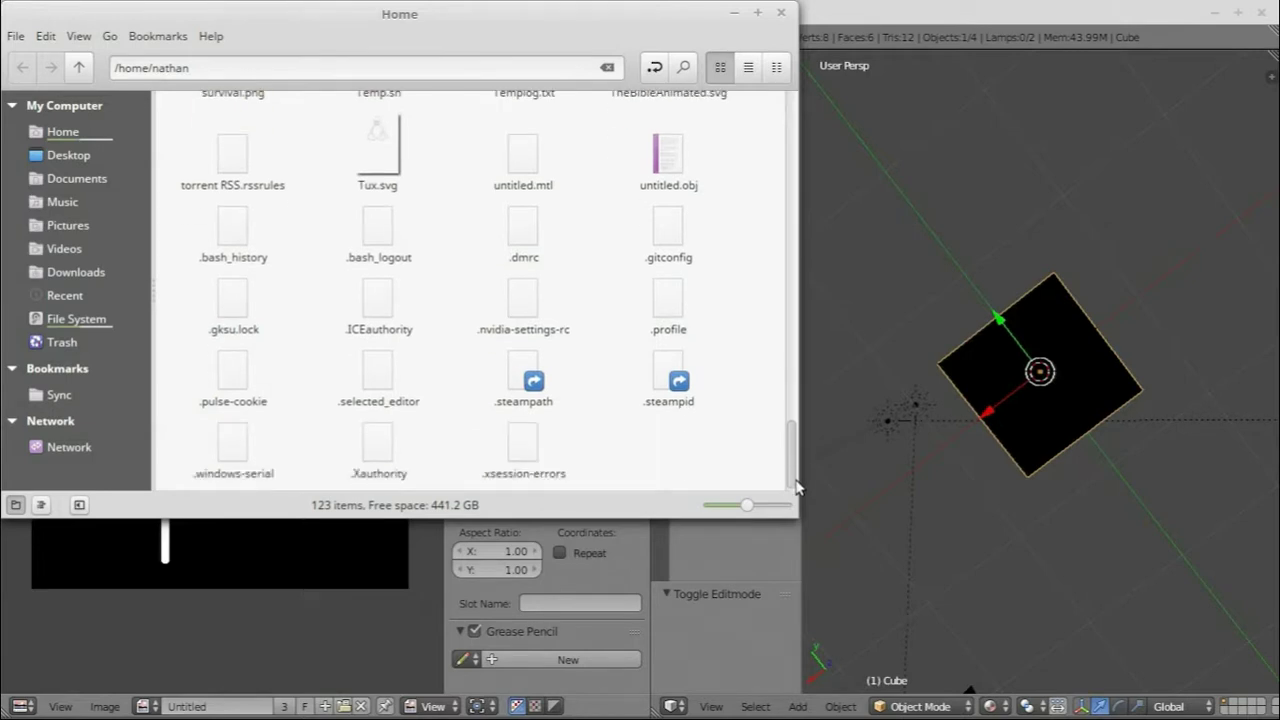
left_click(668, 155)
mouse_move(257, 712)
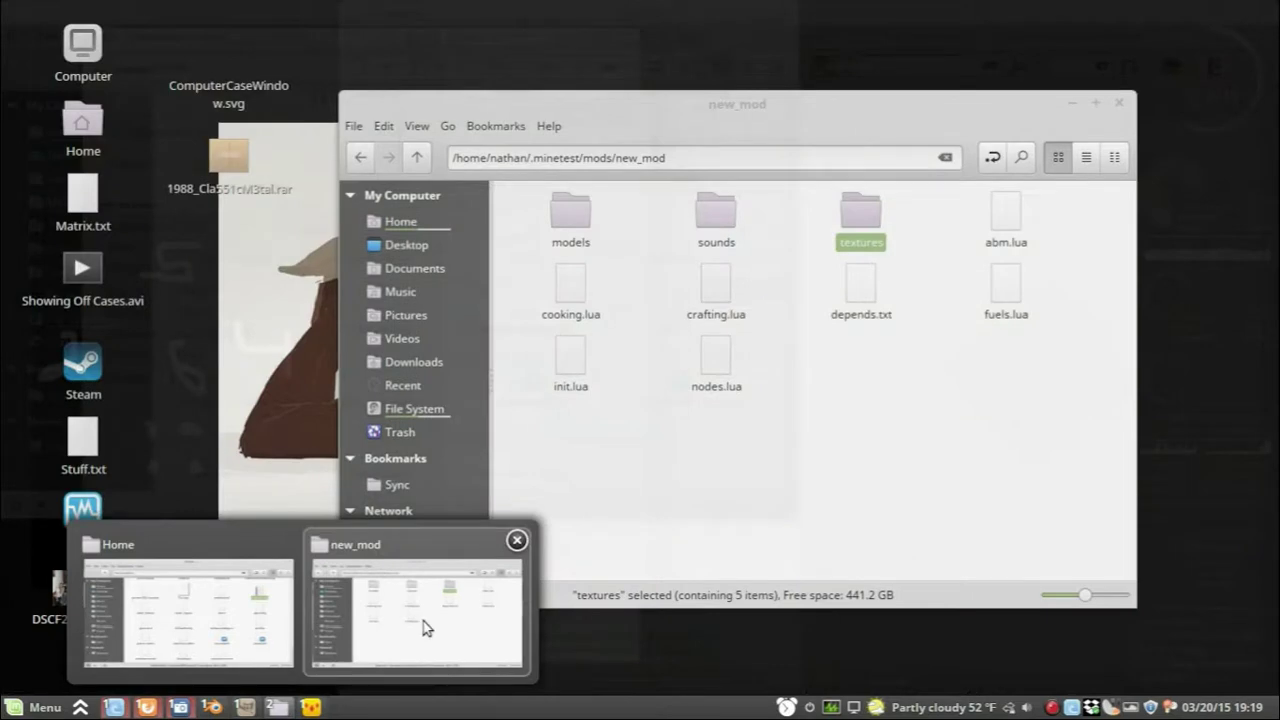
left_click(423, 622)
double_click(570, 212)
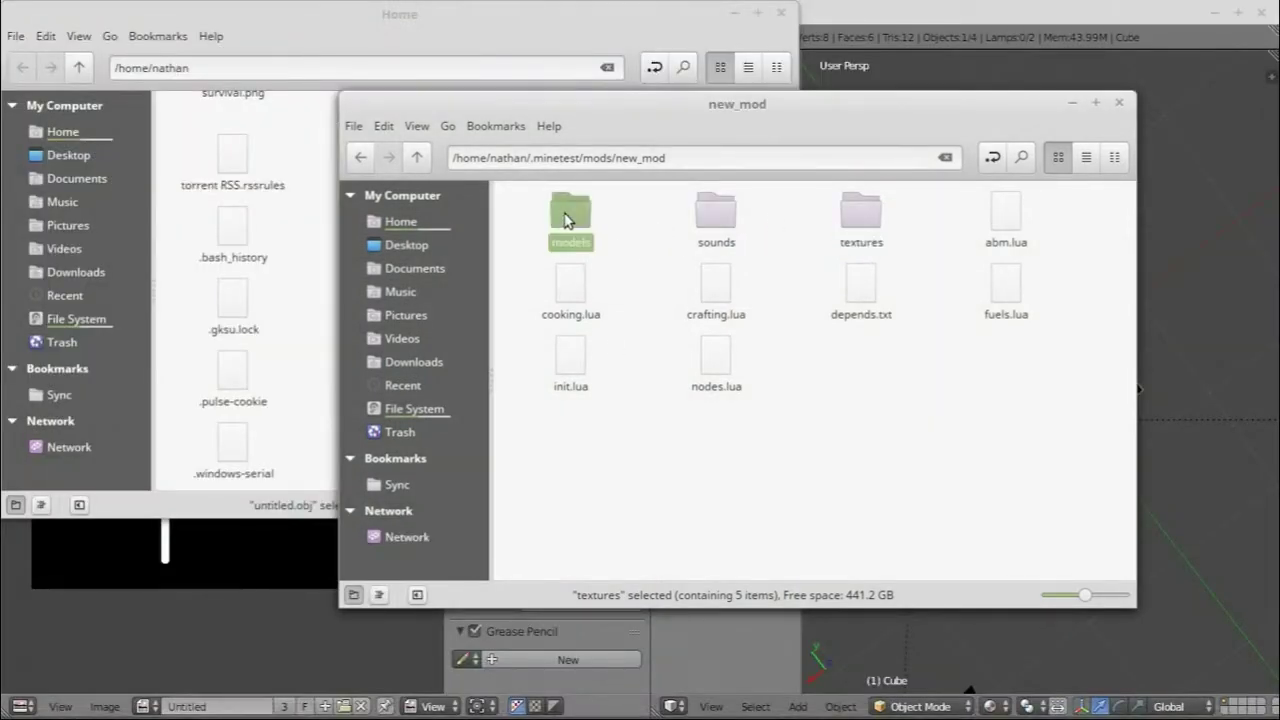
left_click(509, 10)
left_click_drag(660, 168, 905, 232)
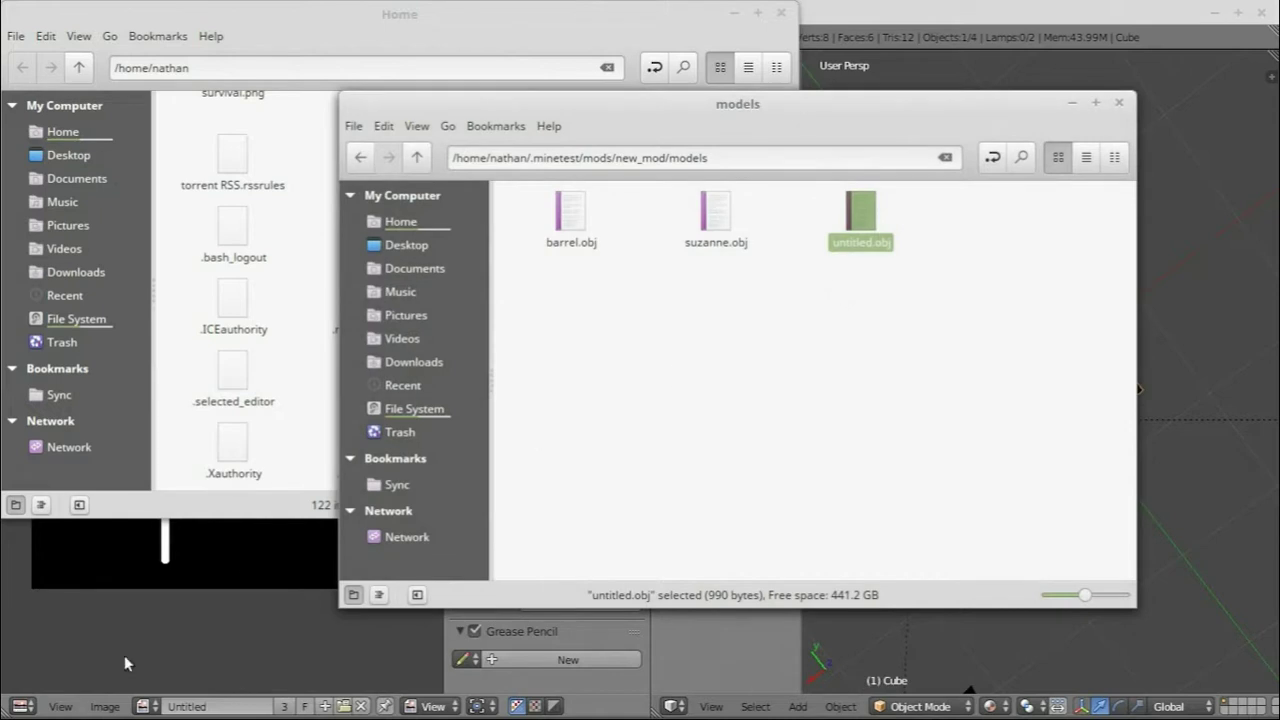
- Switch to Geany and set the mesh of the new_mod:suzanne node in nodes.lua to 'untitled.obj'
mouse_move(130, 713)
left_click(315, 708)
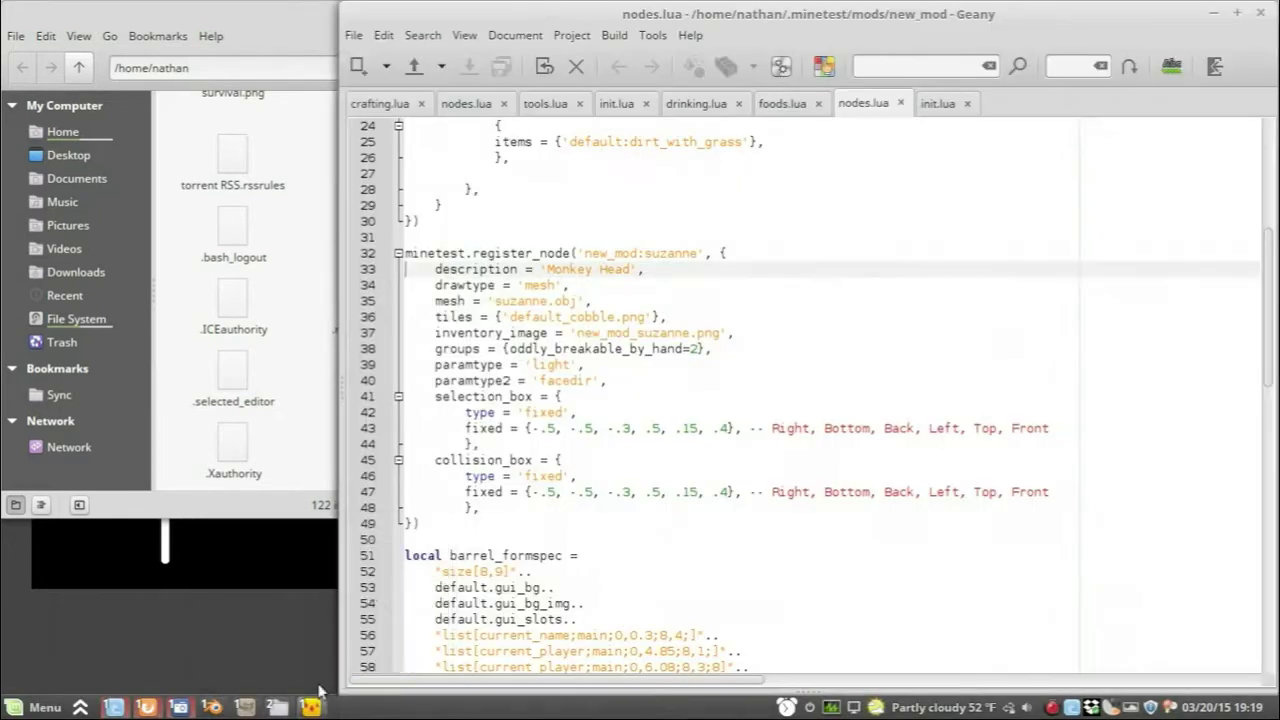
left_click(550, 301)
key("BackSpace")
key("BackSpace")
key("BackSpace")
key("BackSpace")
key("BackSpace")
key("BackSpace")
key("BackSpace")
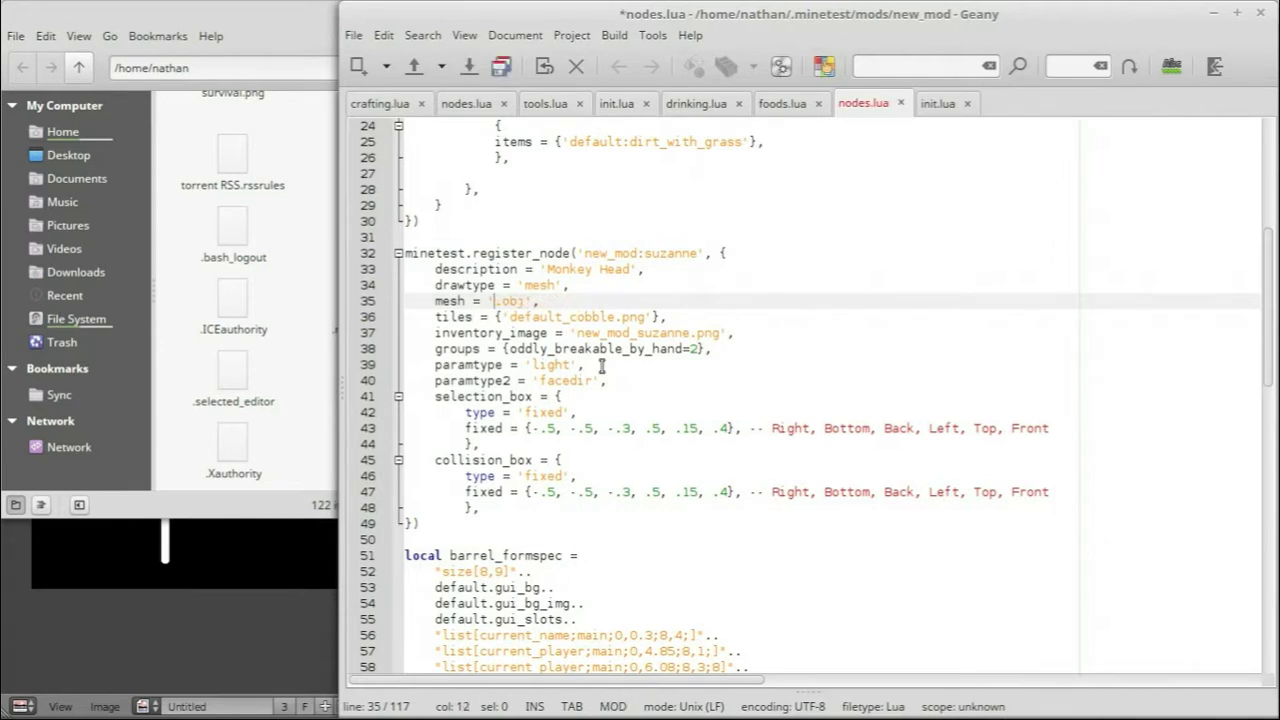
type("untitled")
- Replace the default_cobble.png tile of the suzanne node with 'cubeDrawn.png'
left_click(607, 316)
key("Delete")
key("BackSpace")
key("BackSpace")
key("BackSpace")
key("BackSpace")
key("BackSpace")
key("BackSpace")
key("BackSpace")
key("BackSpace")
key("BackSpace")
key("BackSpace")
key("BackSpace")
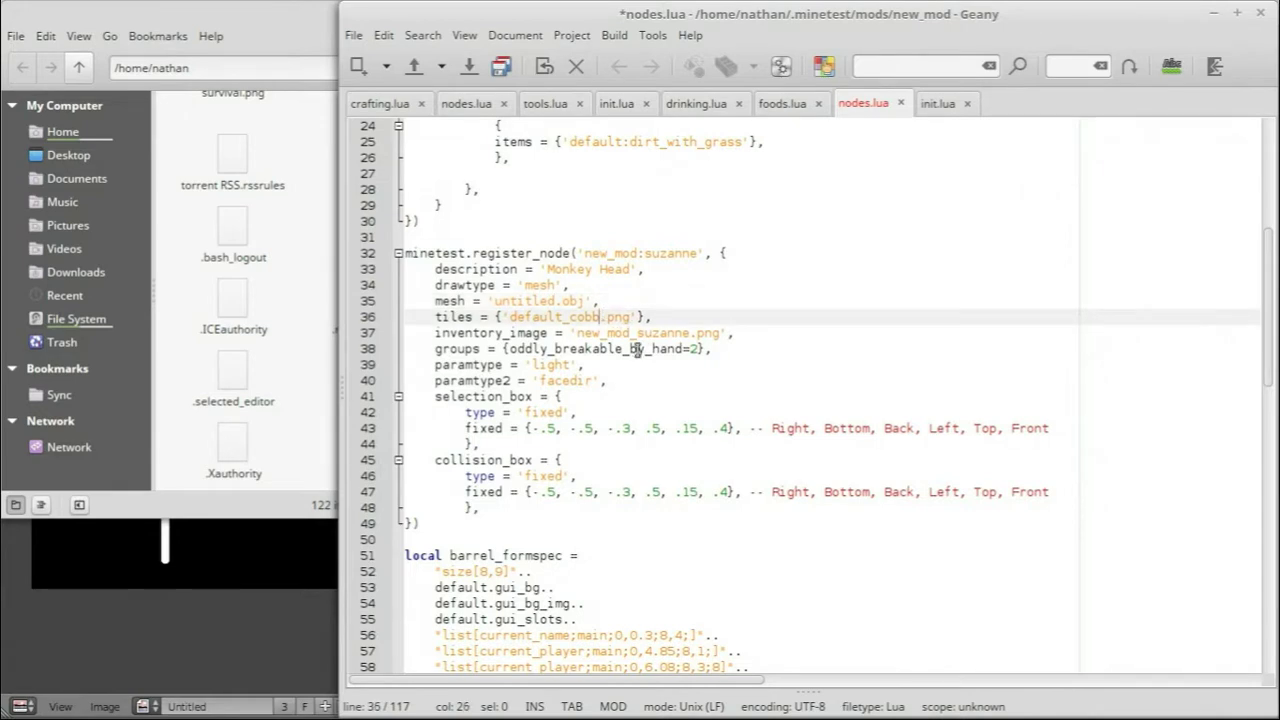
key("BackSpace")
key("BackSpace")
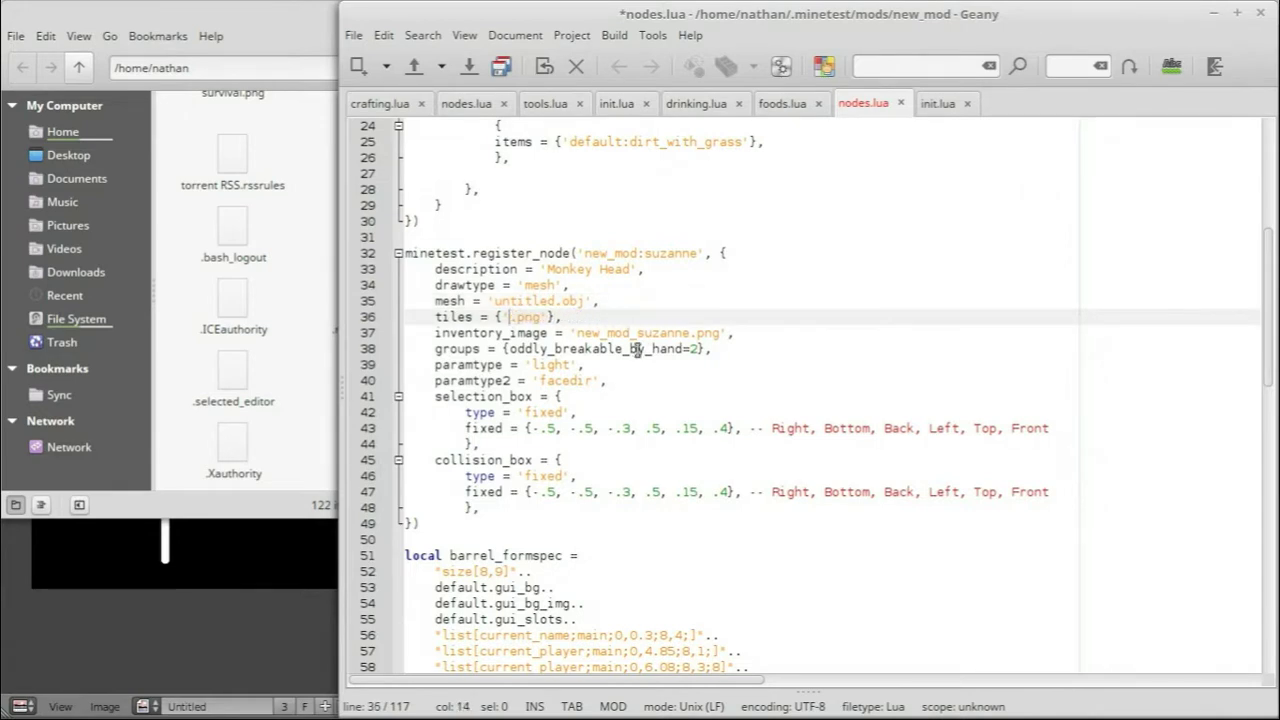
type("cubeOrawn")
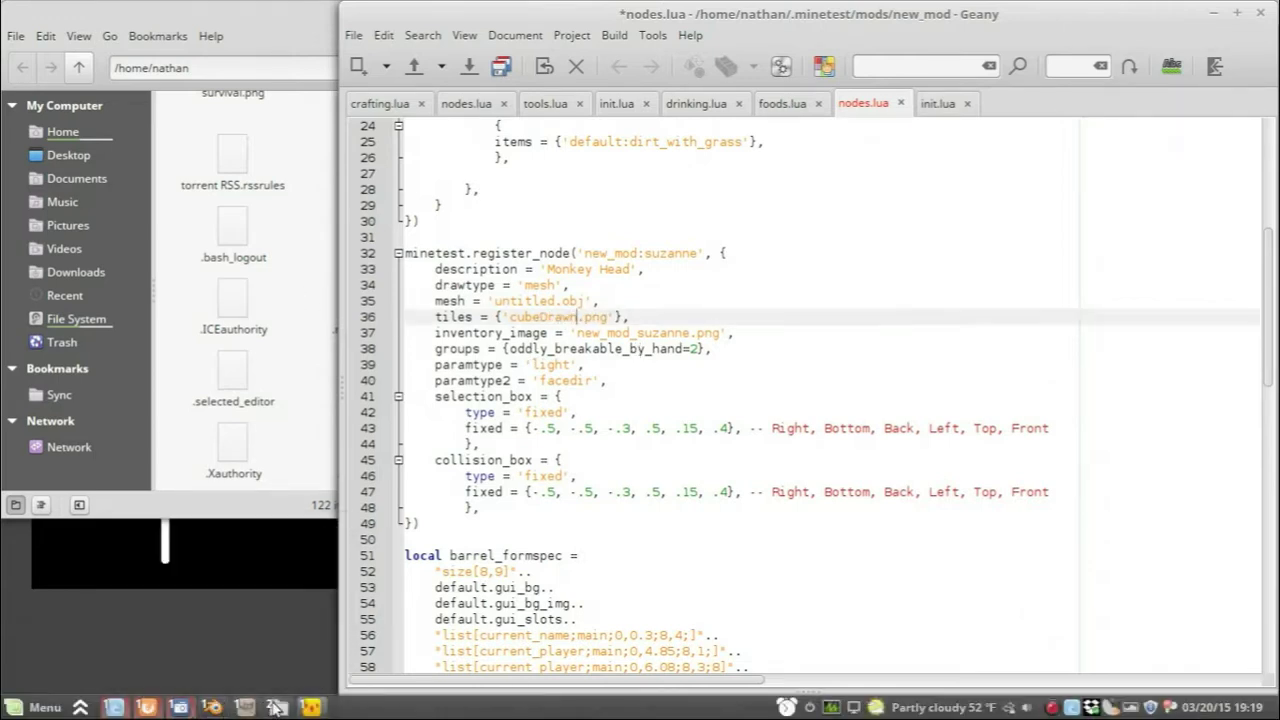
- Check the texture's file name in new_mod's textures folder, correct the tile name to 'CubeDrawn.png' and save nodes.lua
mouse_move(277, 707)
left_click(390, 636)
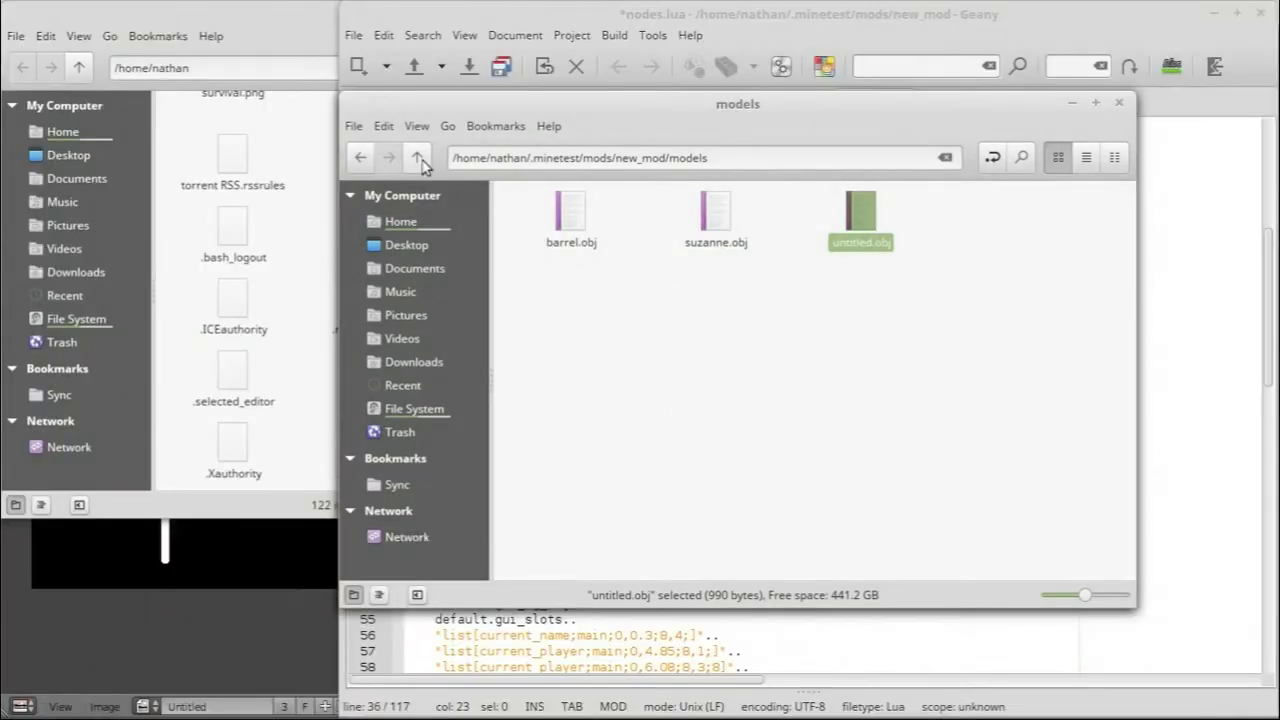
left_click(418, 160)
double_click(884, 222)
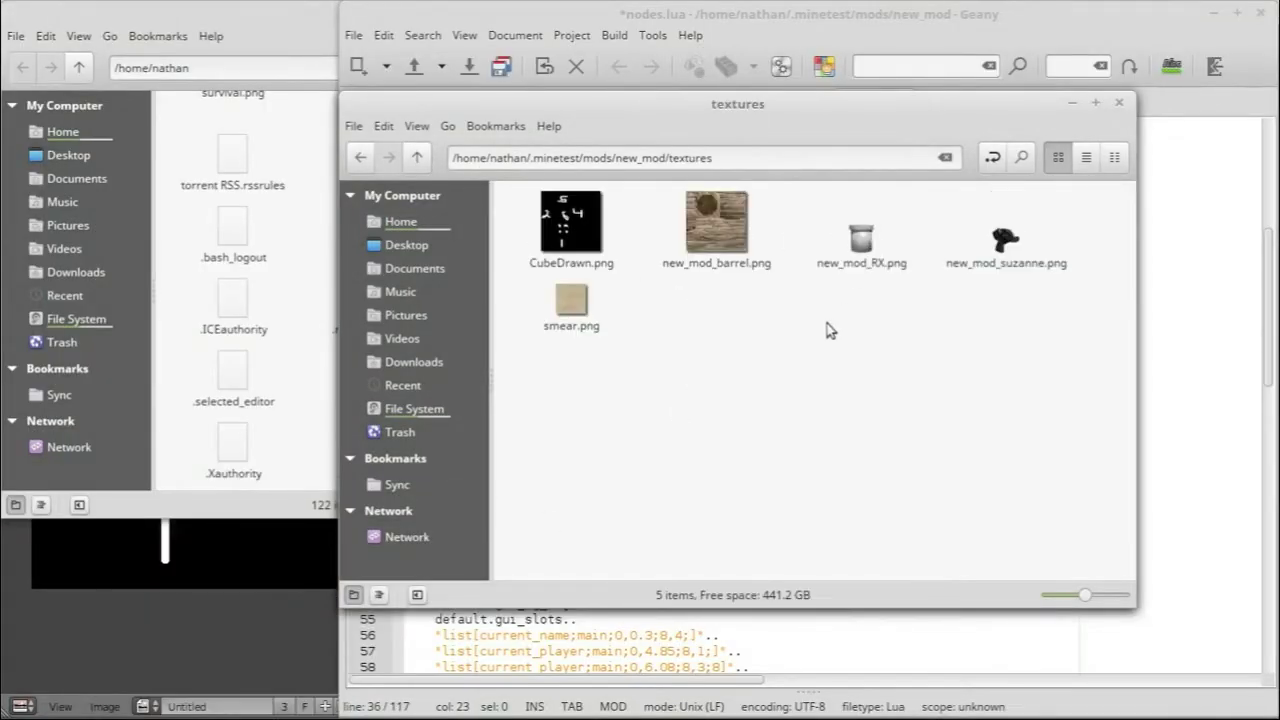
left_click(742, 12)
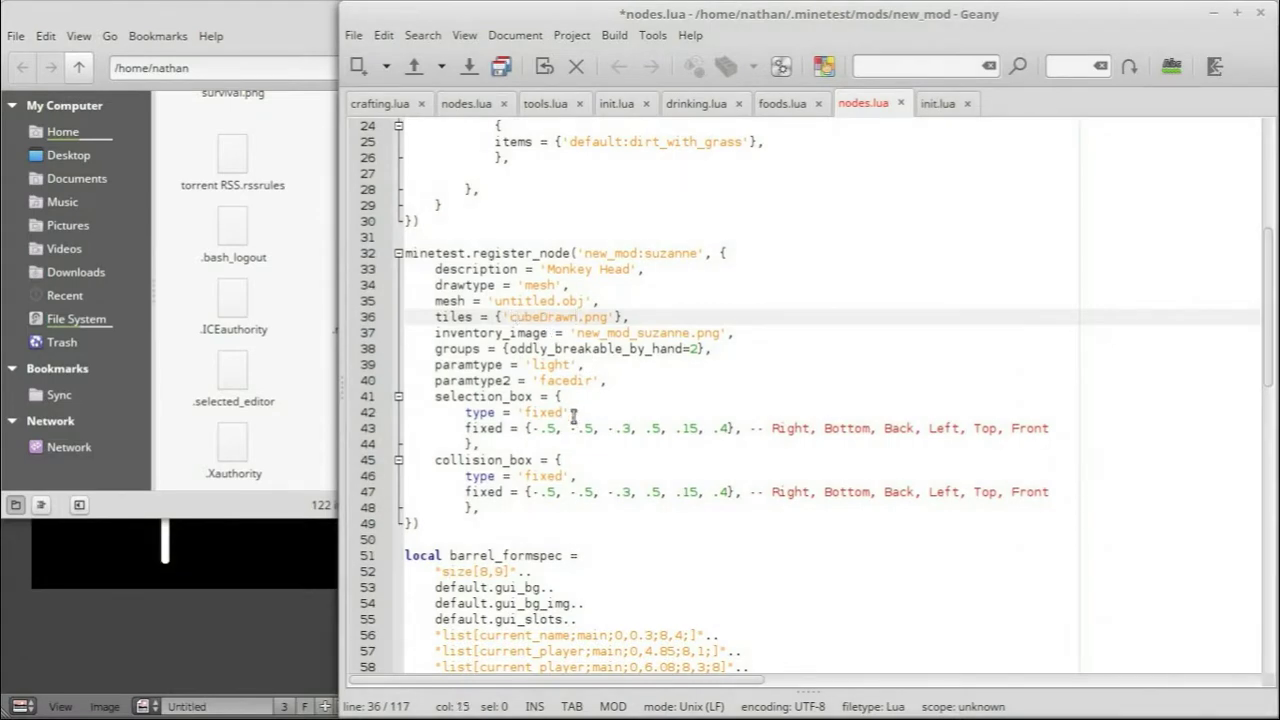
key("BackSpace")
type("C")
left_click(476, 66)
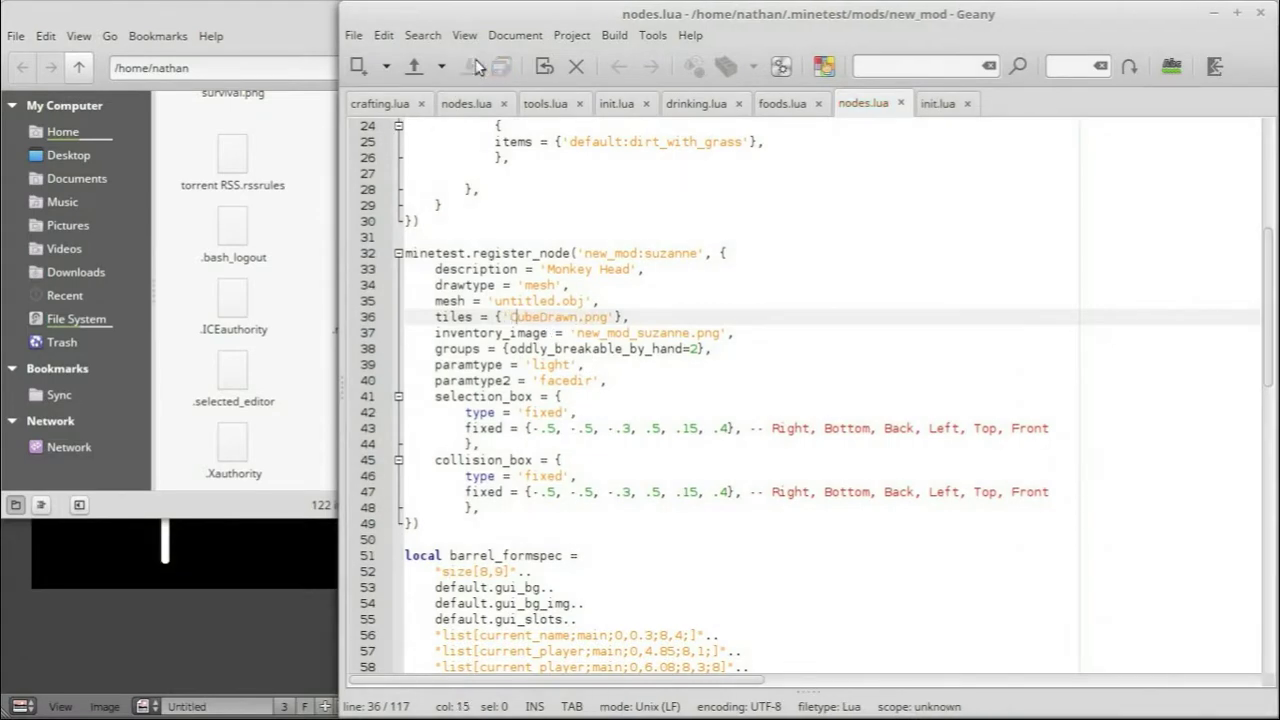
- Launch Minetest
key("super")
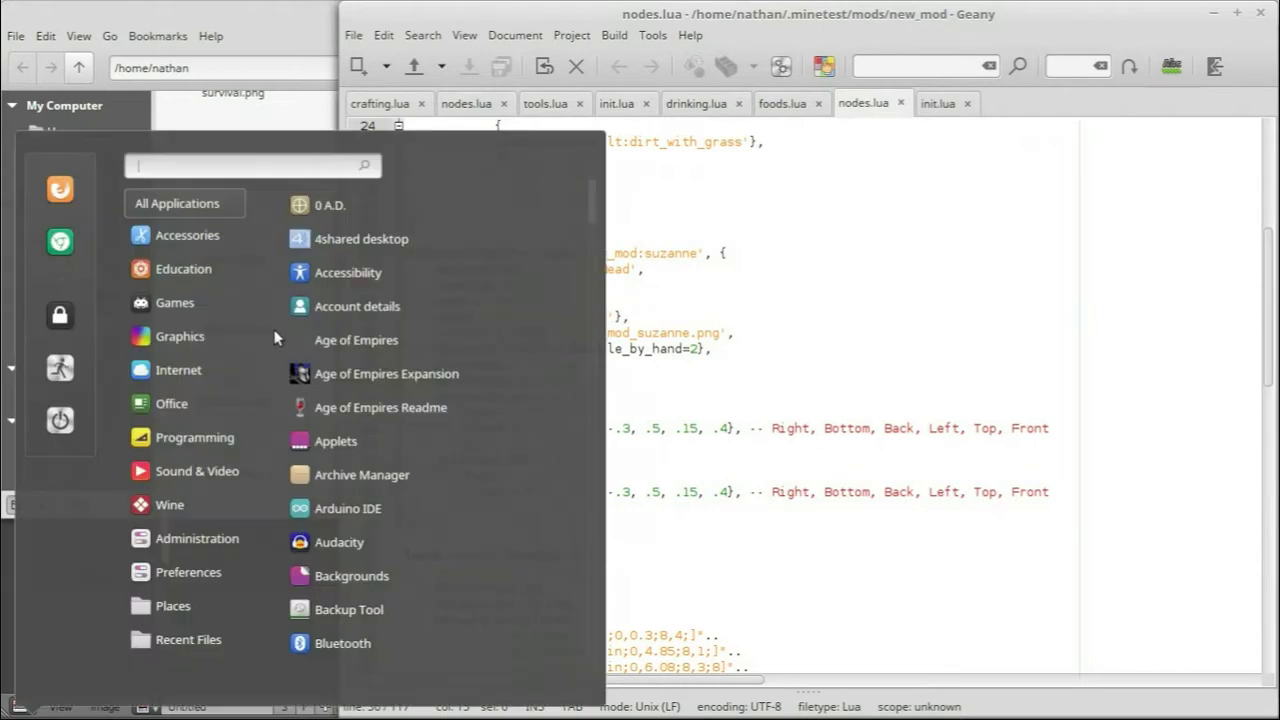
type("mine")
key("Return")
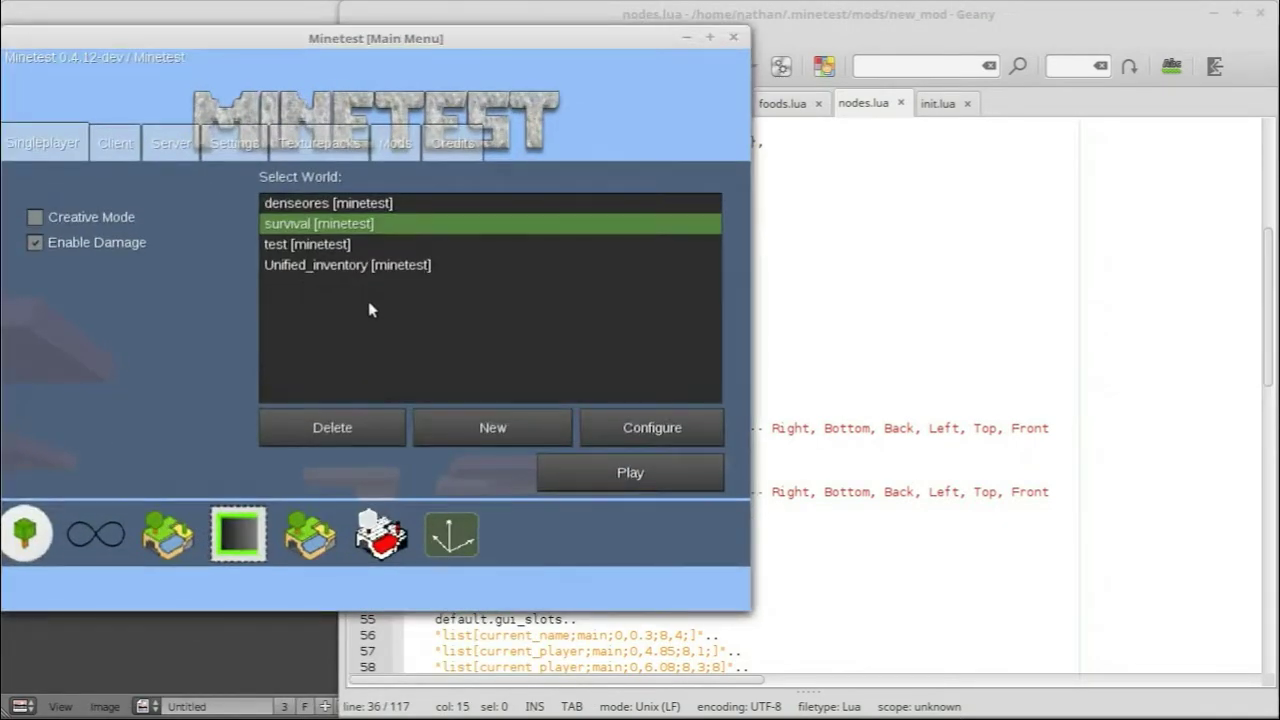
- Select the test world, look for new_mod in its mod configuration, save the configuration and start playing the world
left_click(338, 246)
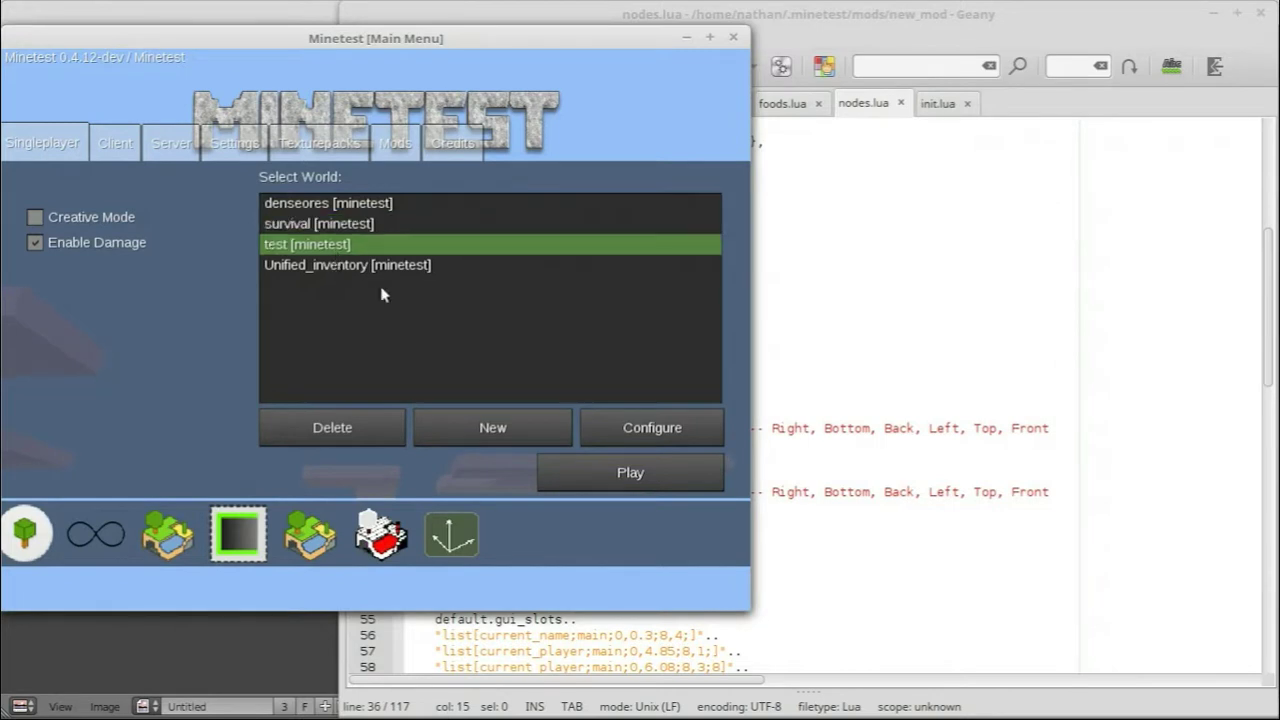
left_click(631, 429)
left_click(456, 307)
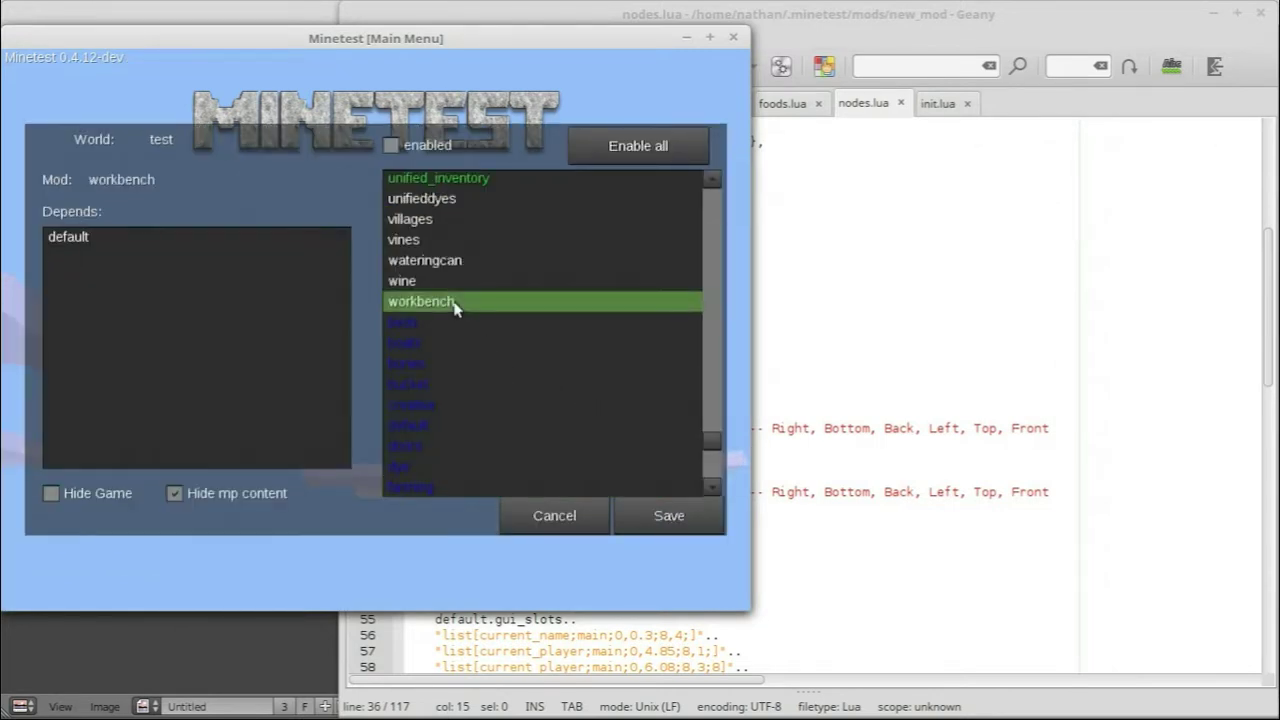
key("n")
left_click(667, 527)
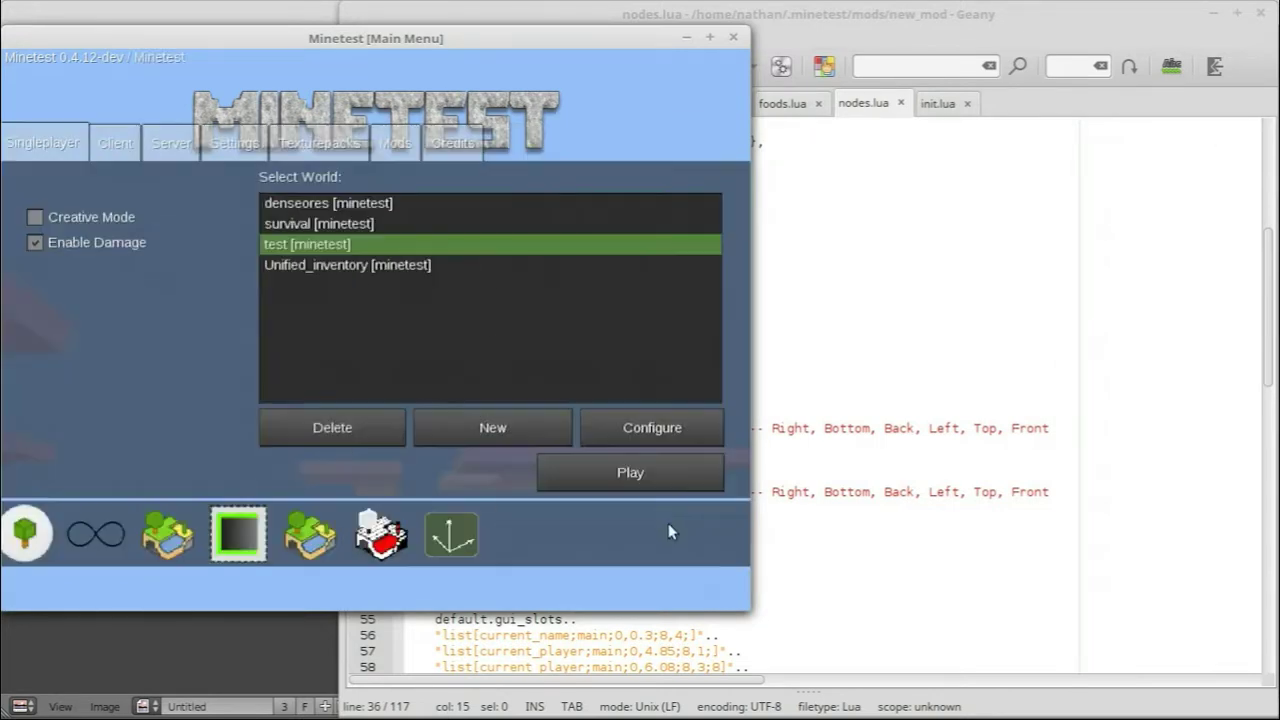
left_click(655, 477)
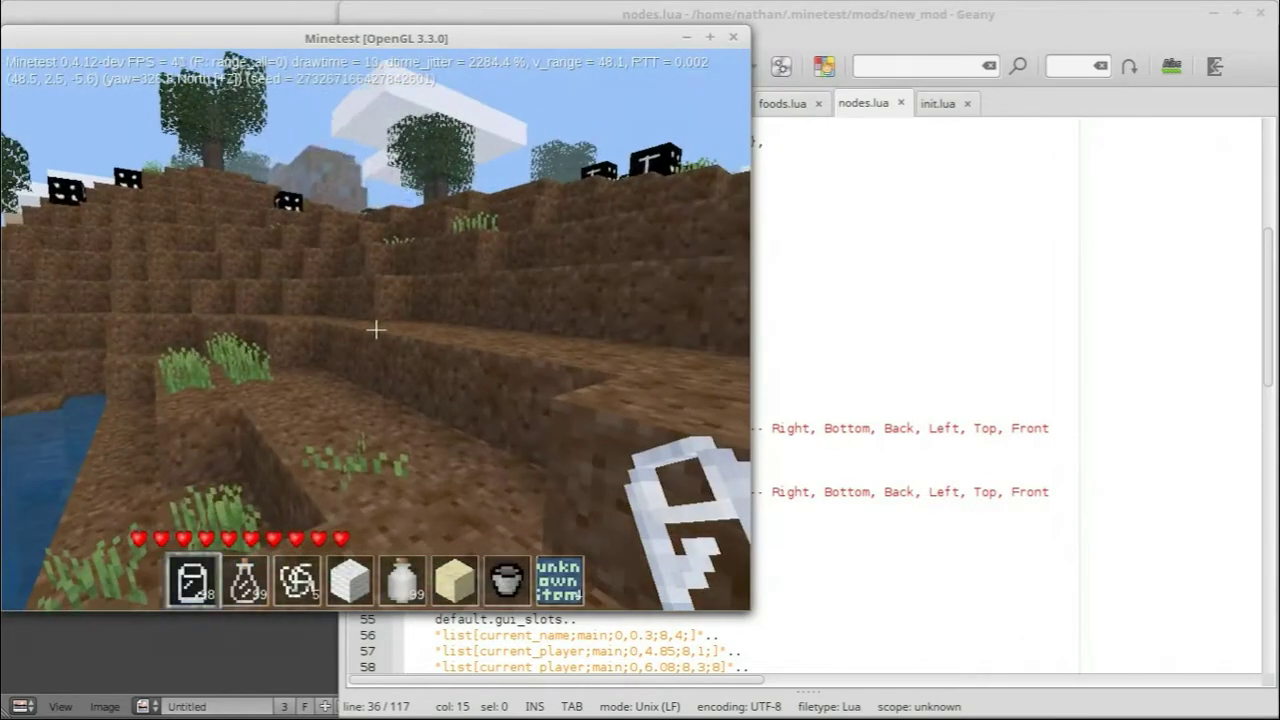
- Walk through the test world and examine the textured cubes from several sides
key("w")
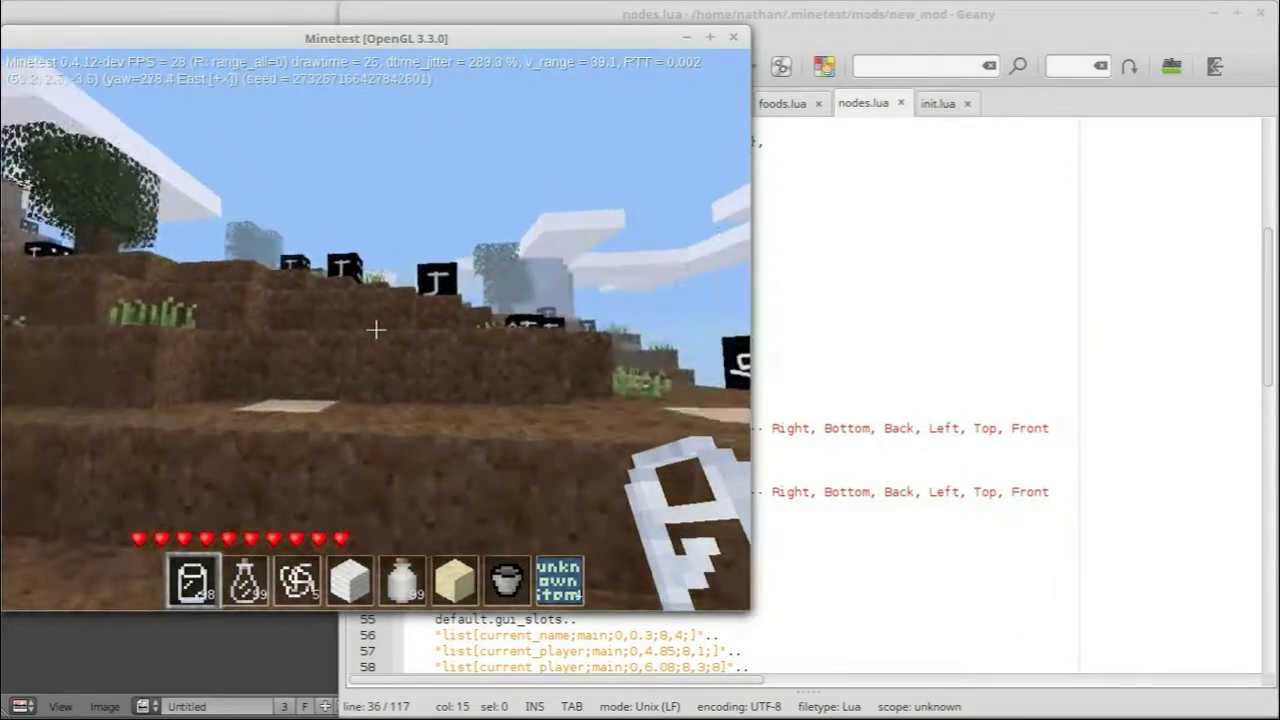
key("w")
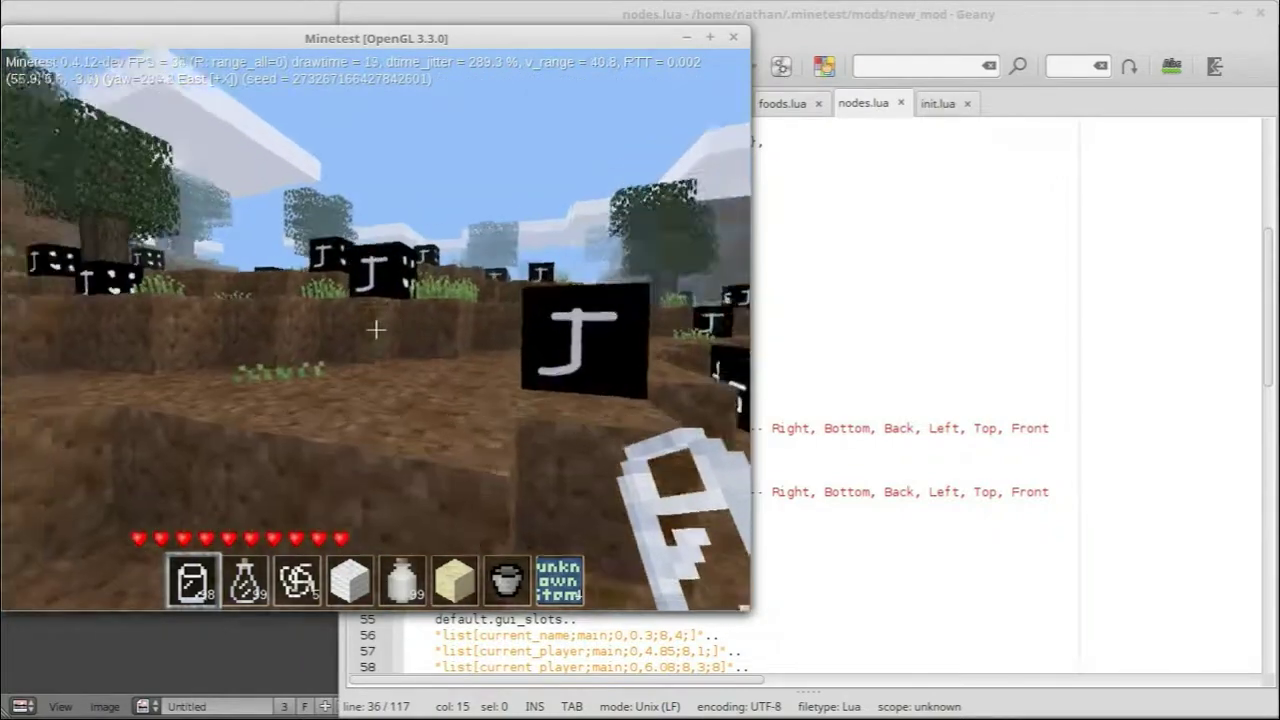
key("w")
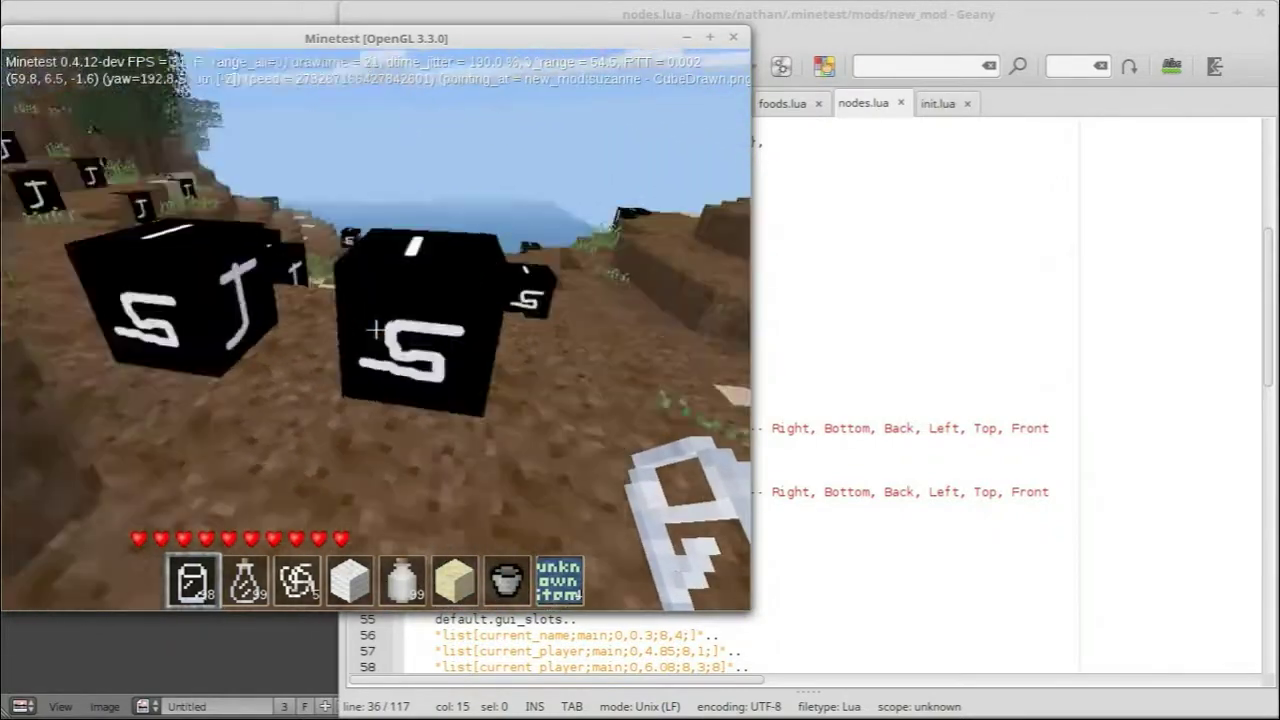
key("w")
key("d")
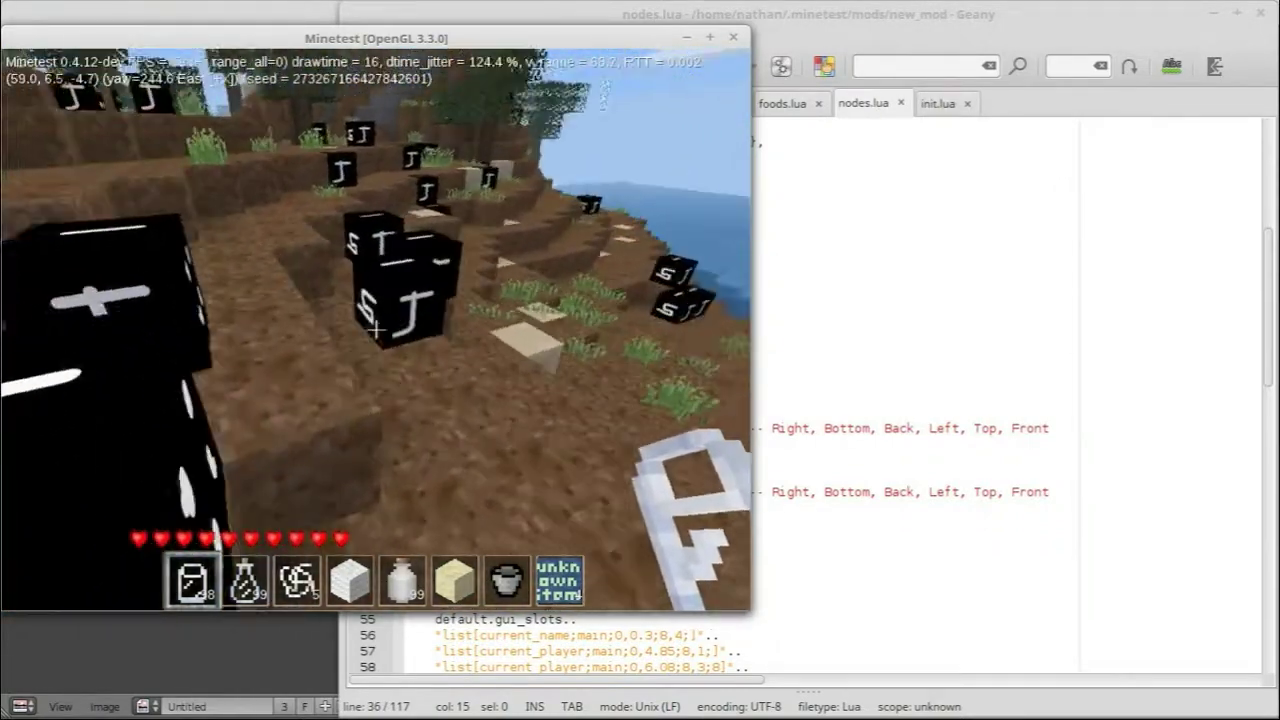
key("d")
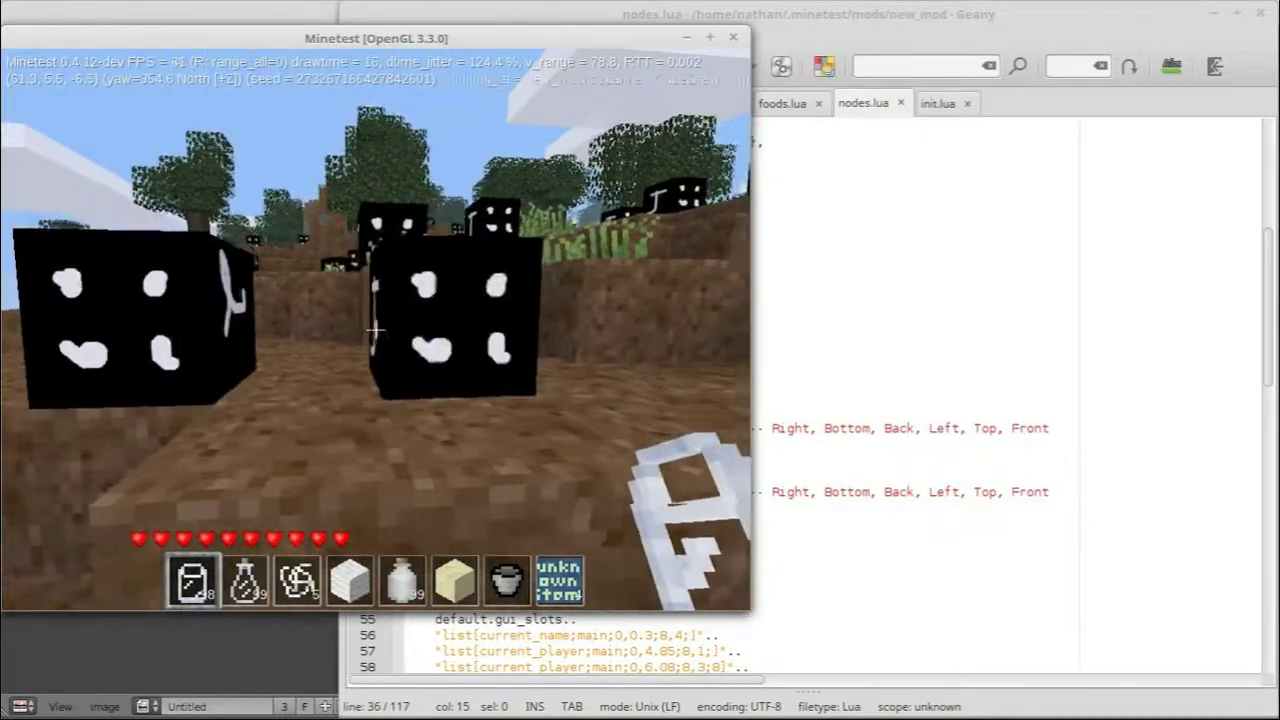
key("w")
key("space")
key("space")
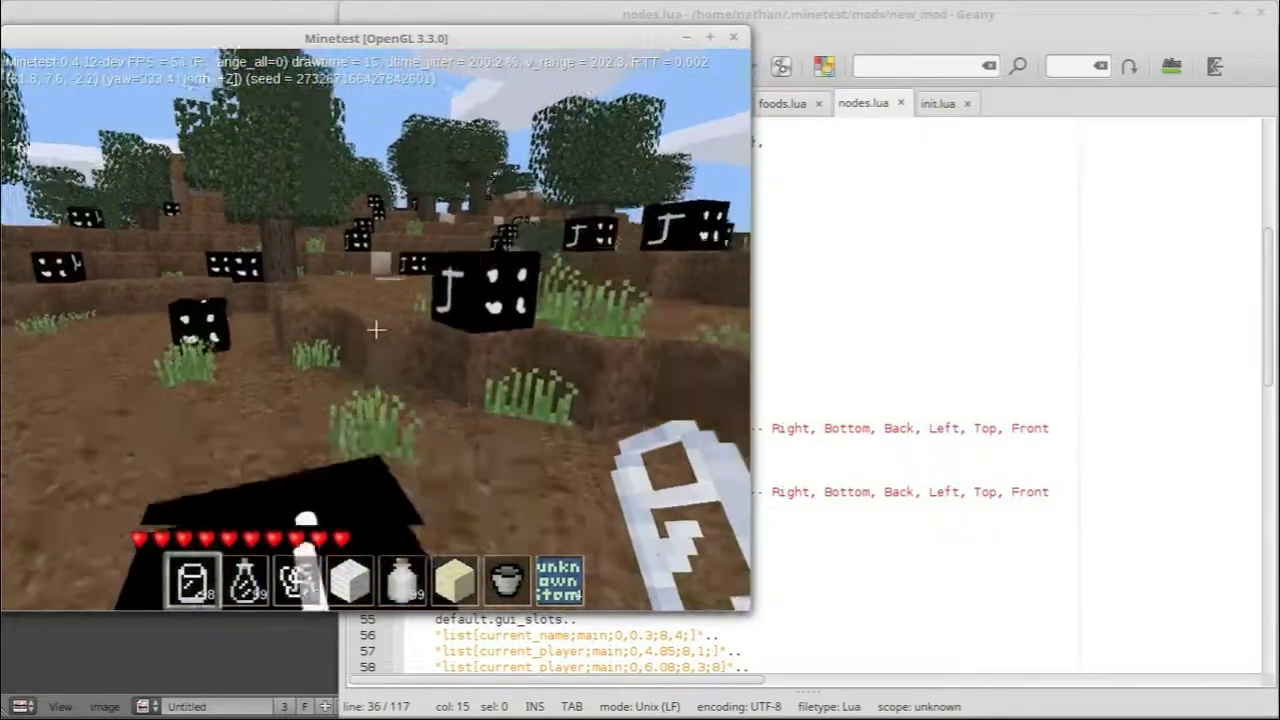
key("w")
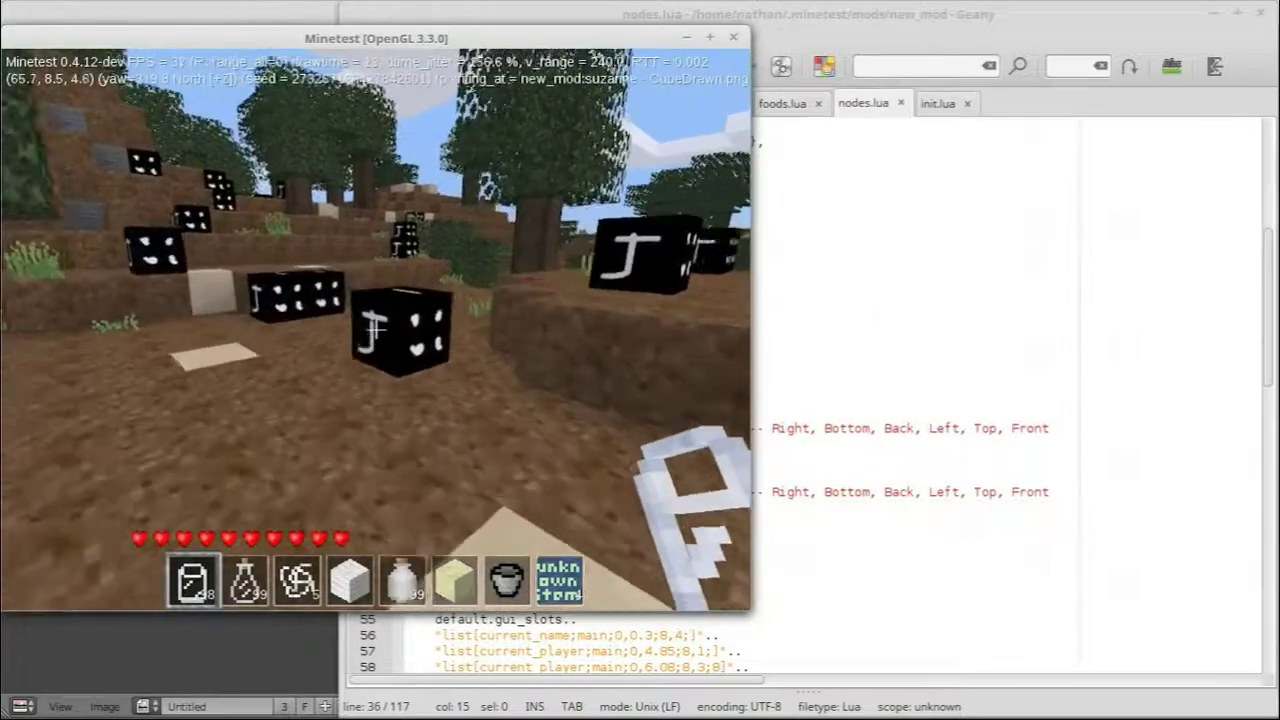
key("w")
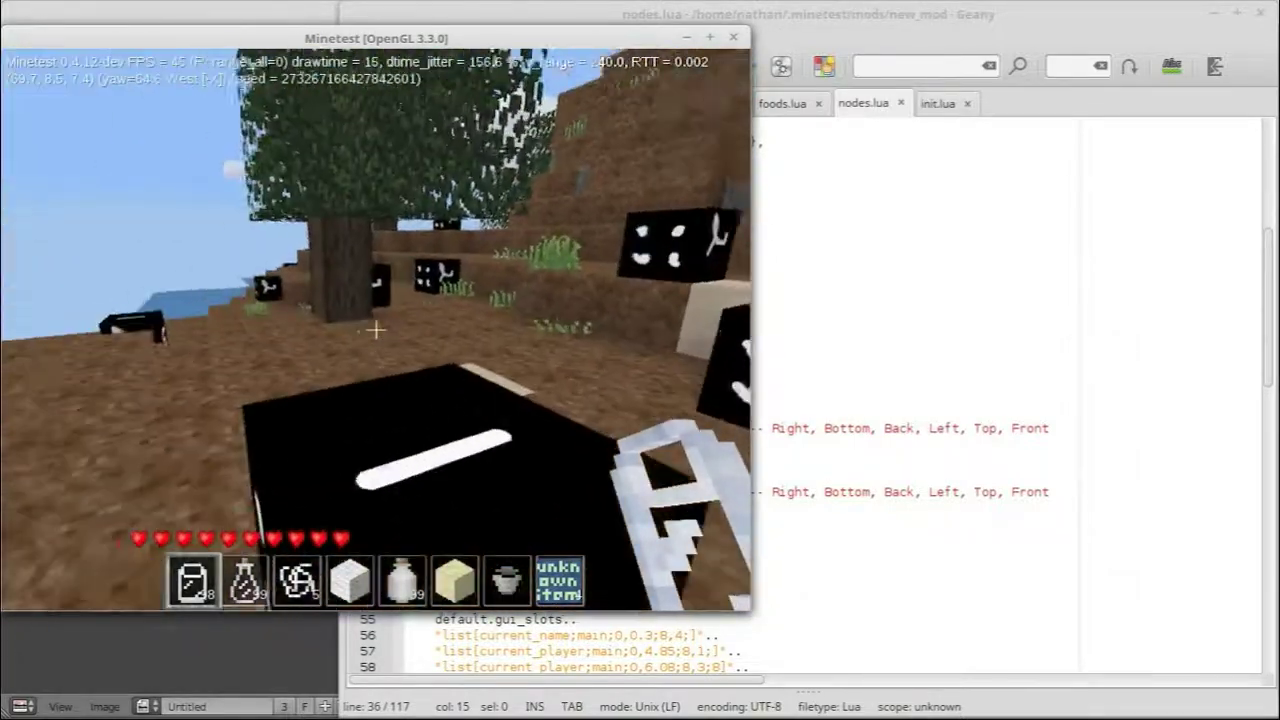
- Move up to a nearby textured cube, jump, and examine its top face from above
key("w")
key("space")
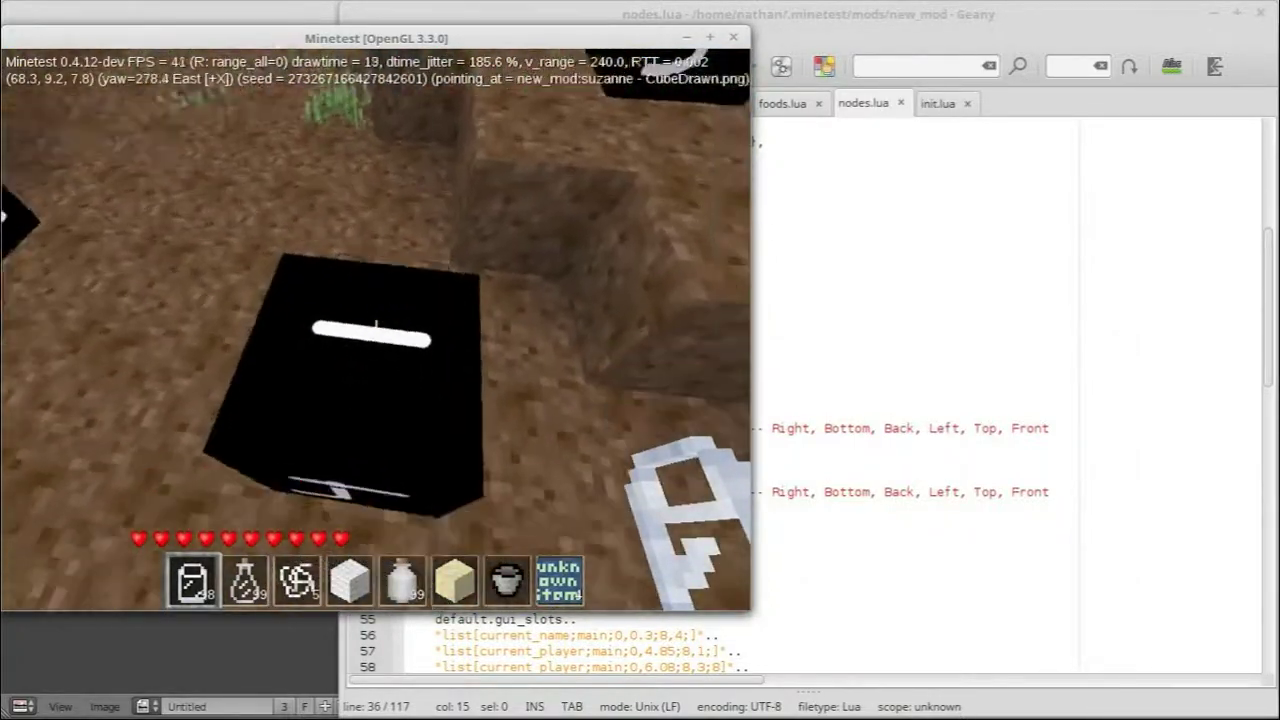
key("w")
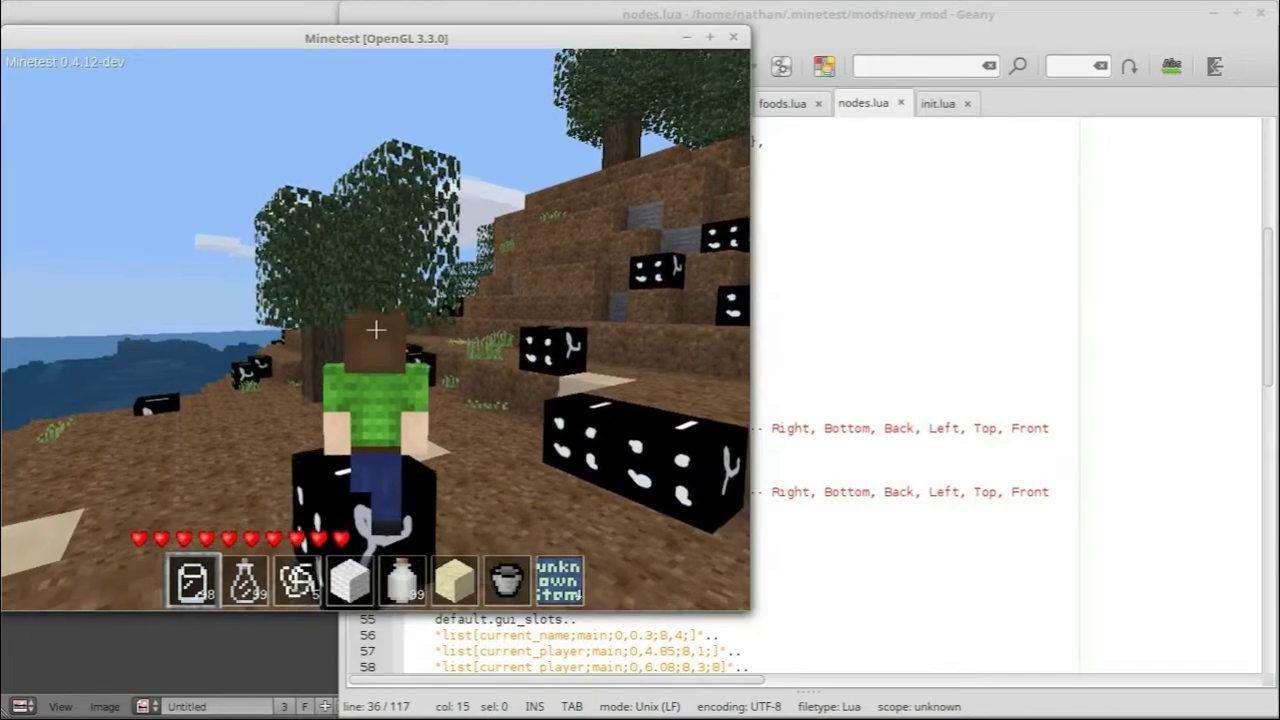
- Walk the player character along the shore and hillside to examine the textured cubes scattered across the terrain
key("w")
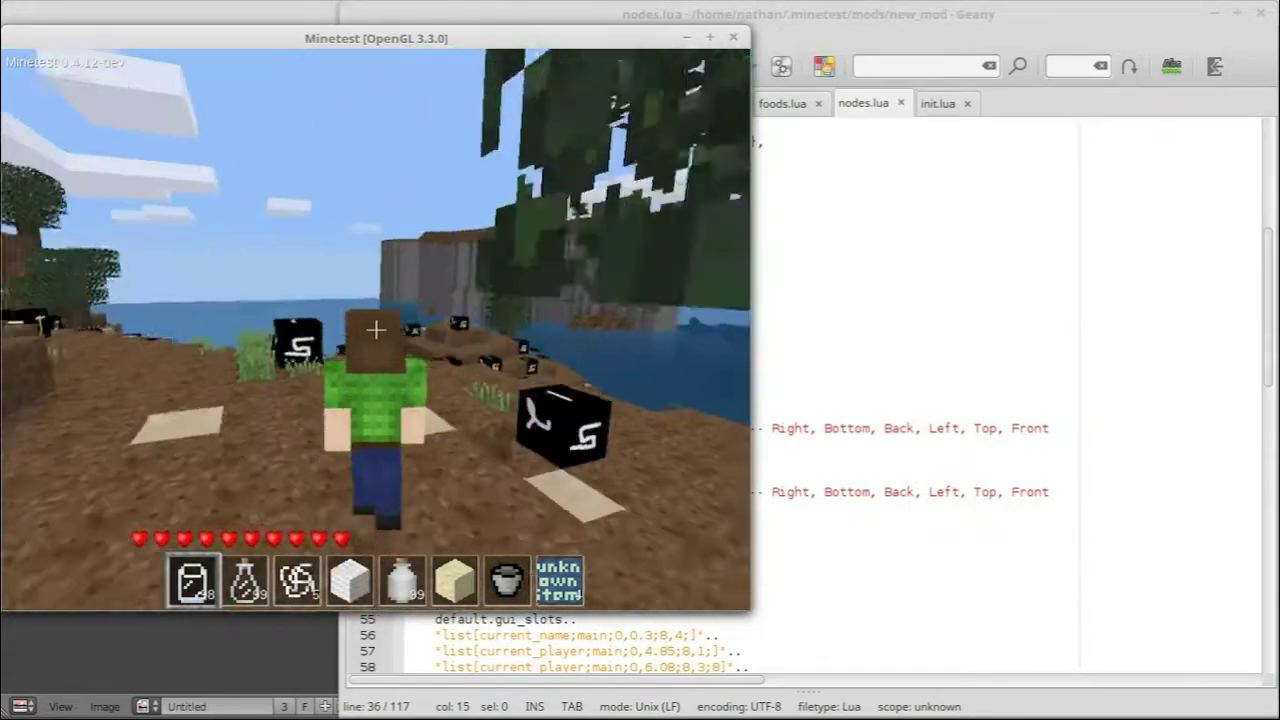
key("w")
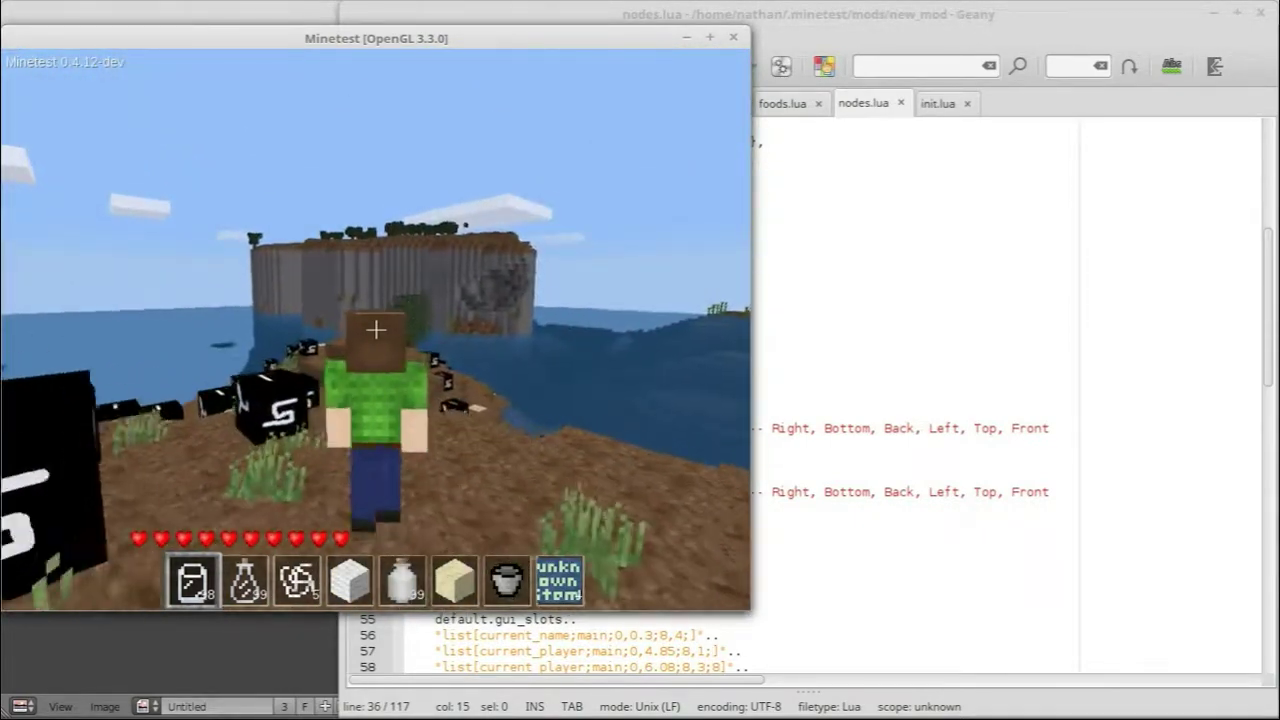
key("w")
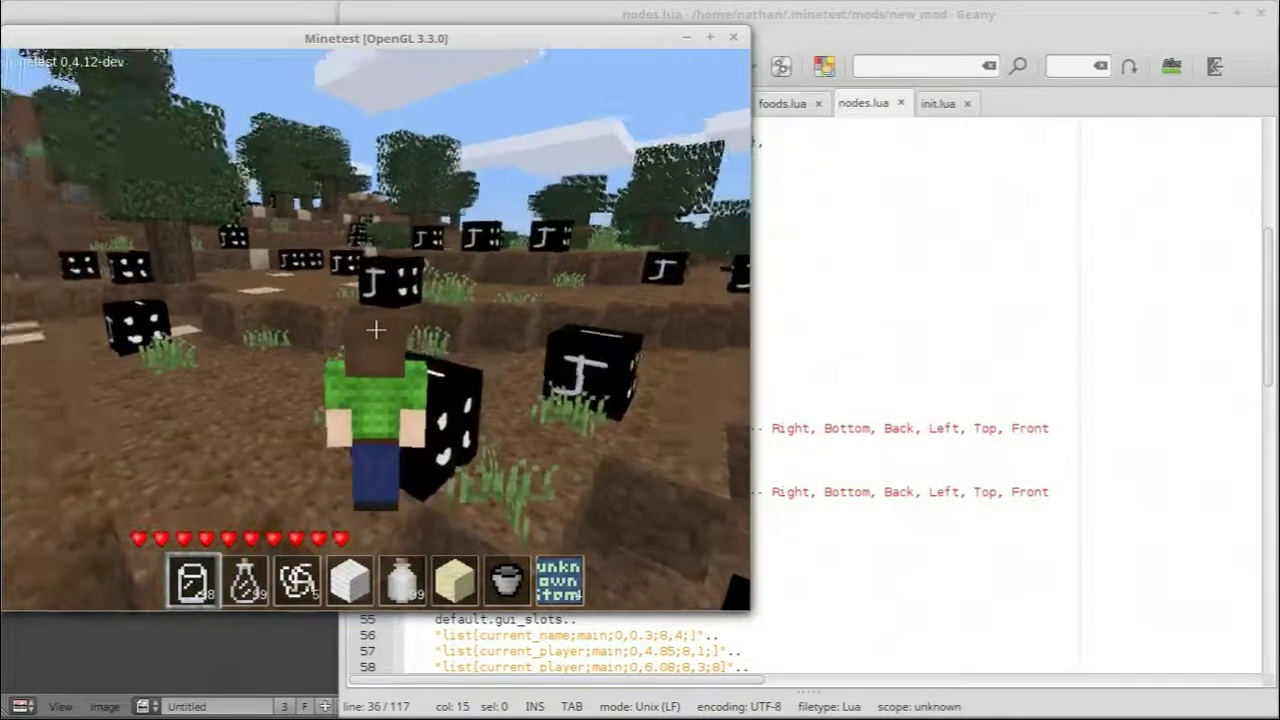
key("w")
key("s")
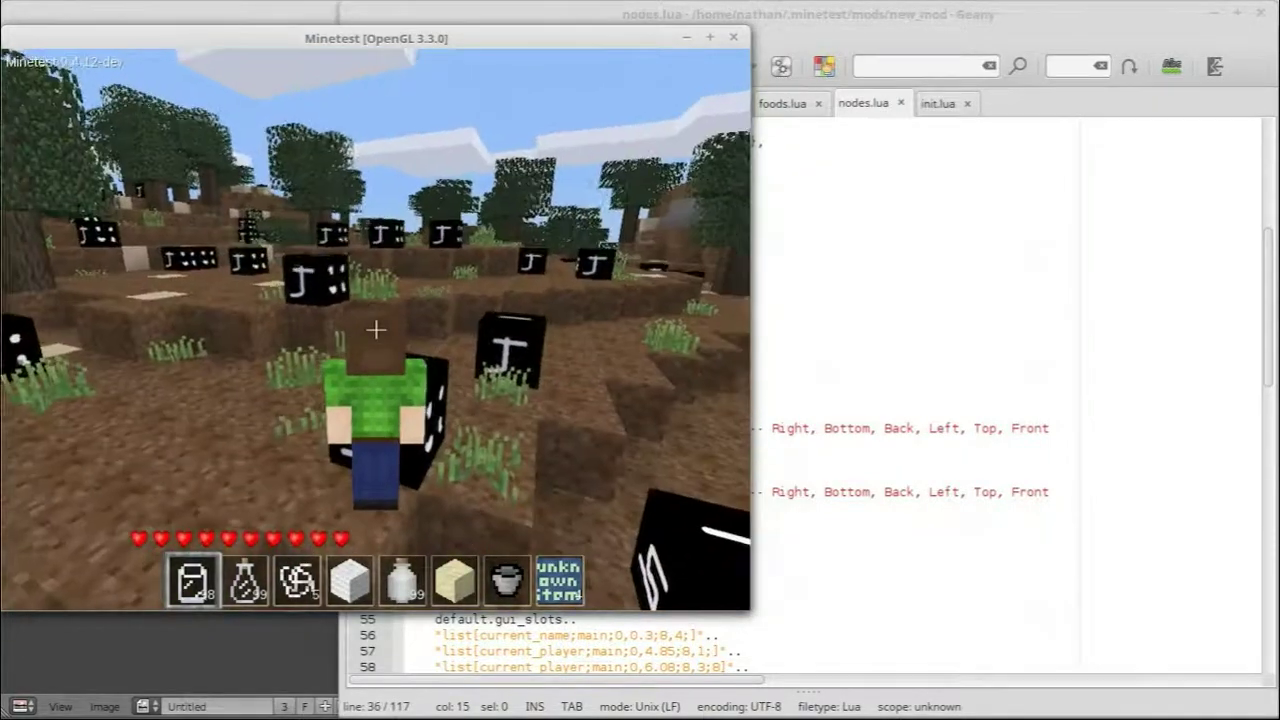